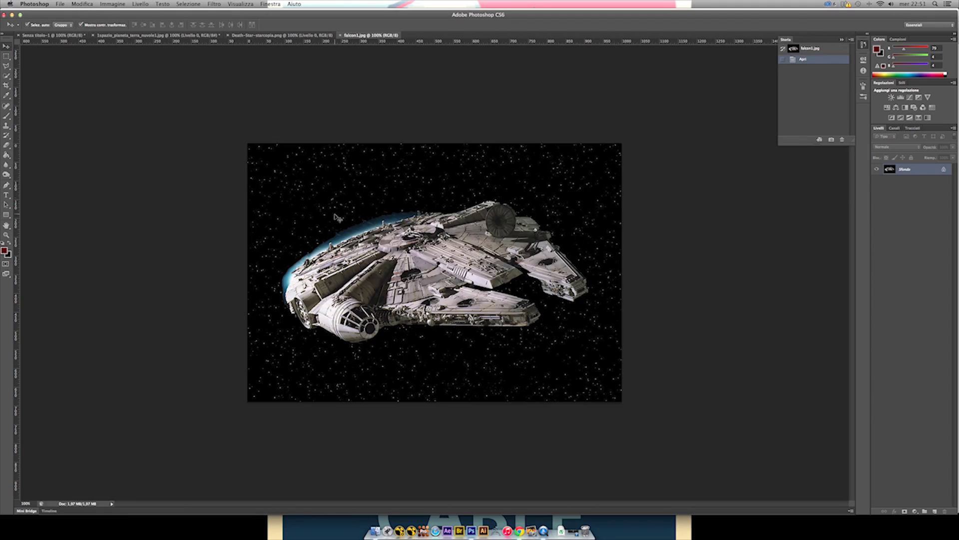
Crop falcon1.jpg more tightly around the Millennium Falcon and add a layer mask to its layer.
{"action": "left_click_drag", "start_coordinate": [635, 272], "coordinate": [609, 273]}
{"action": "key", "text": "Return"}
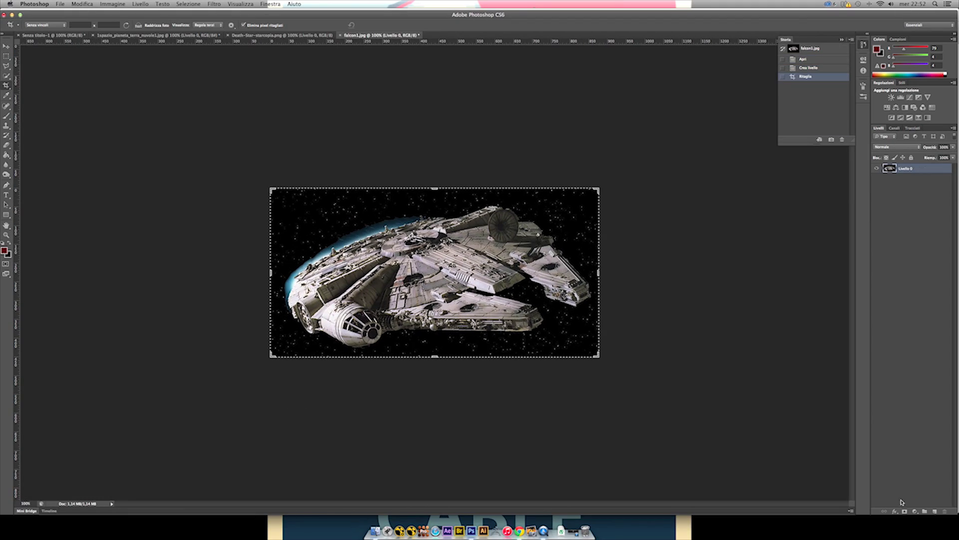
{"action": "left_click", "coordinate": [904, 511]}
Outline the starry background around and between the Falcon's front prongs with the Polygonal Lasso.
{"action": "key", "text": "l"}
{"action": "scroll", "coordinate": [412, 320], "scroll_direction": "up", "scroll_amount": 4}
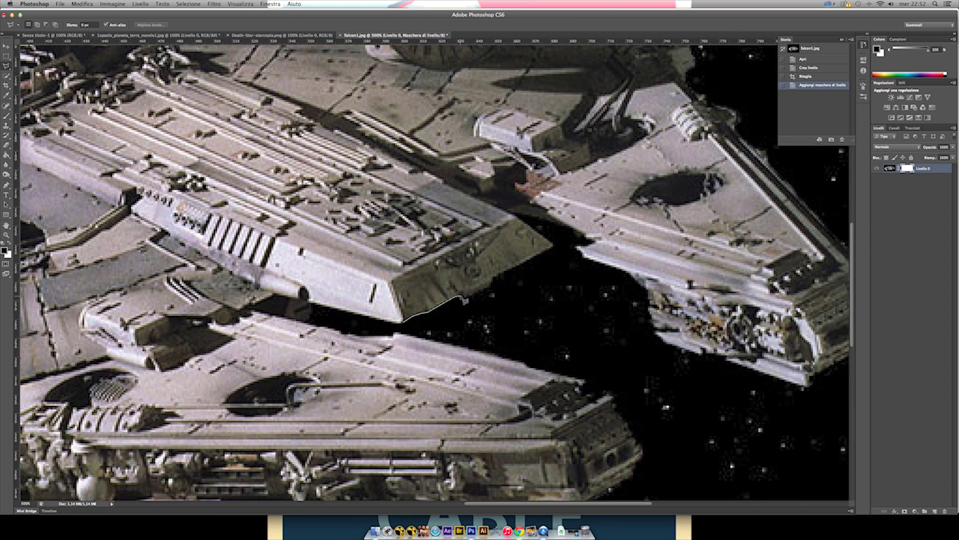
{"action": "left_click_drag", "start_coordinate": [548, 254], "coordinate": [532, 226]}
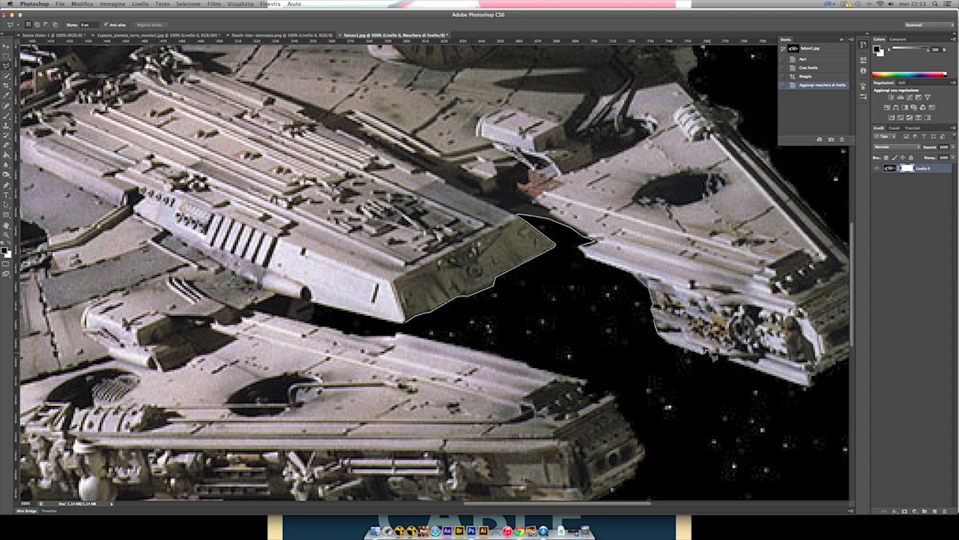
{"action": "mouse_move", "coordinate": [809, 390]}
{"action": "left_mouse_down"}
{"action": "mouse_move", "coordinate": [874, 380]}
{"action": "mouse_move", "coordinate": [759, 344]}
{"action": "mouse_move", "coordinate": [790, 479]}
{"action": "mouse_move", "coordinate": [421, 330]}
{"action": "left_mouse_up"}
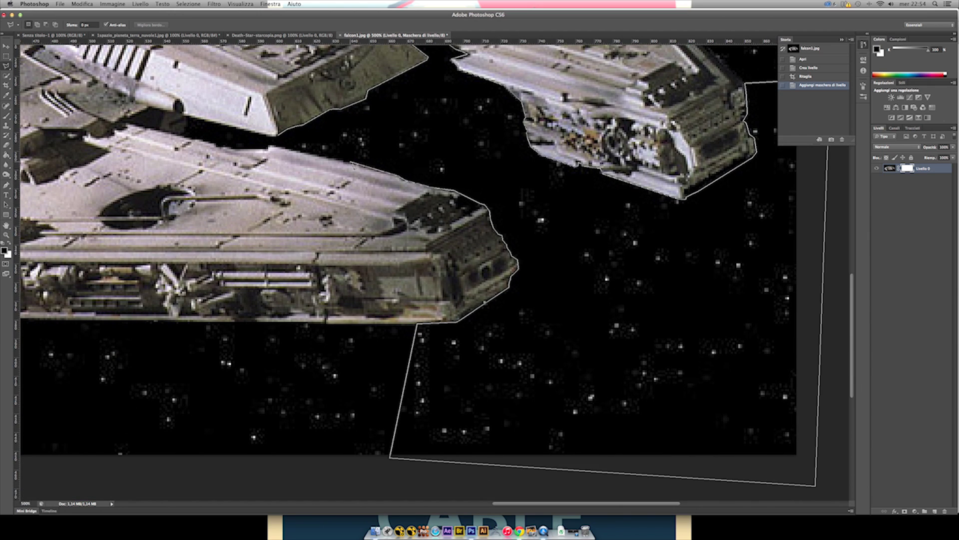
{"action": "left_click", "coordinate": [188, 120]}
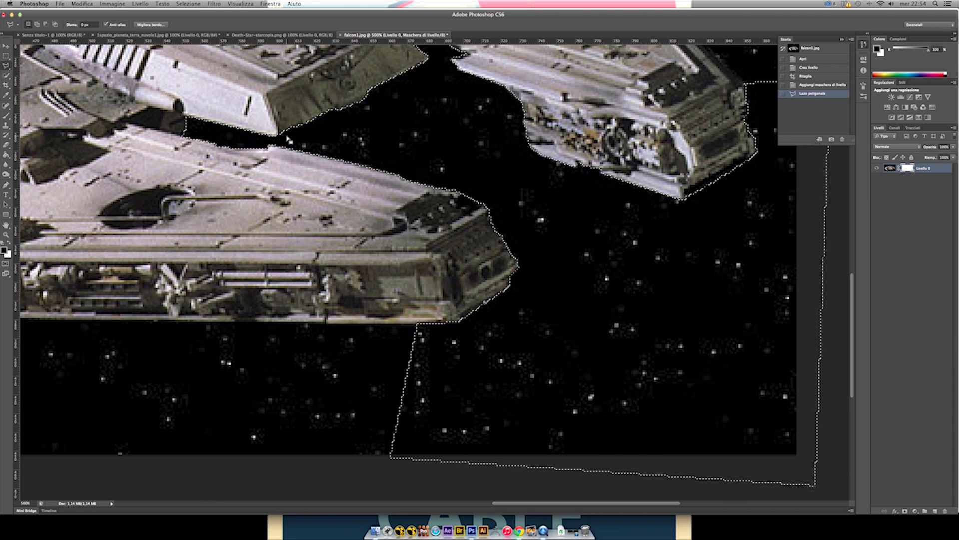
Hide the selected starry background on the layer mask and repeat around the rest of the Falcon.
{"action": "key", "text": "BackSpace"}
{"action": "key", "text": "BackSpace"}
{"action": "scroll", "coordinate": [400, 270], "scroll_direction": "right", "scroll_amount": 10}
{"action": "scroll", "coordinate": [400, 270], "scroll_direction": "up", "scroll_amount": 8}
{"action": "mouse_move", "coordinate": [502, 326]}
{"action": "left_mouse_down"}
{"action": "mouse_move", "coordinate": [330, 125]}
{"action": "mouse_move", "coordinate": [322, 50]}
{"action": "mouse_move", "coordinate": [502, 321]}
{"action": "left_mouse_up"}
{"action": "key", "text": "BackSpace"}
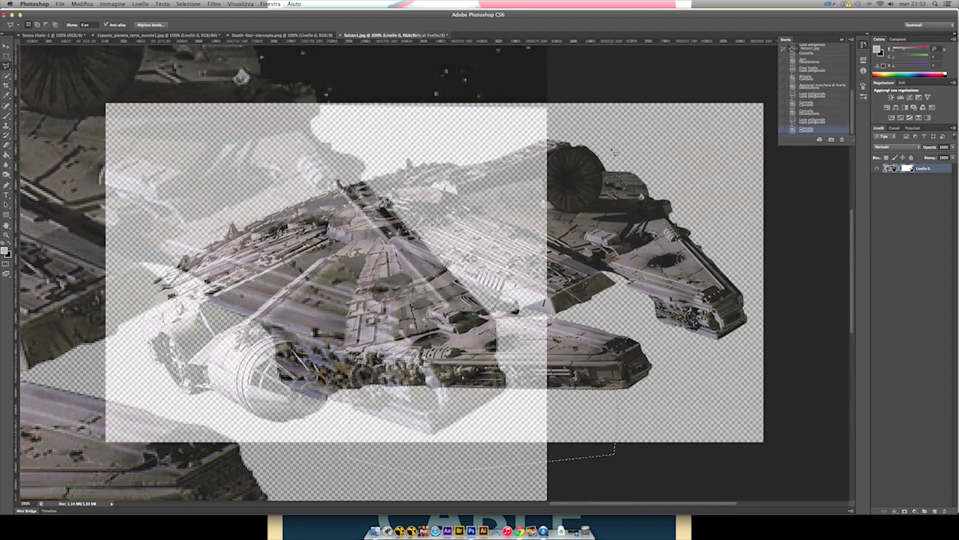
Duplicate the masked Falcon layer into the Senza titolo-1 composition.
{"action": "right_click", "coordinate": [930, 172]}
{"action": "left_click", "coordinate": [859, 191]}
{"action": "left_click", "coordinate": [557, 223]}
Scale the Falcon with Free Transform and place it above the clouds in the lower right of the scene.
{"action": "left_click_drag", "start_coordinate": [505, 298], "coordinate": [506, 298]}
{"action": "key", "text": "ctrl+t"}
{"action": "left_click_drag", "start_coordinate": [644, 373], "coordinate": [730, 290]}
{"action": "key", "text": "Return"}
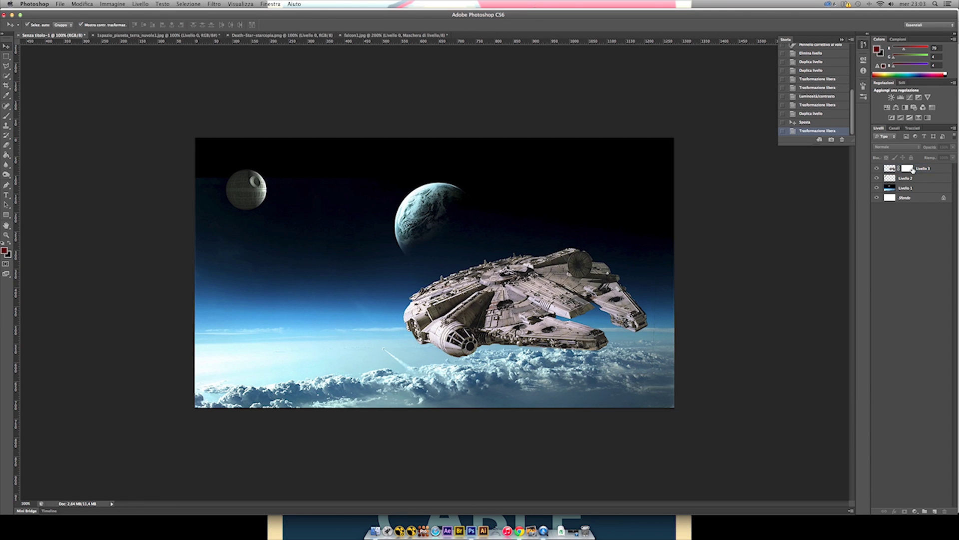
Clean up the Falcon's layer mask with the Brush near the ship's right end, using the default colours.
{"action": "left_click", "coordinate": [907, 168]}
{"action": "key", "text": "b"}
{"action": "key", "text": "d"}
{"action": "right_click", "coordinate": [338, 229]}
{"action": "key", "text": "Return"}
{"action": "key", "text": "x"}
{"action": "left_click", "coordinate": [661, 346]}
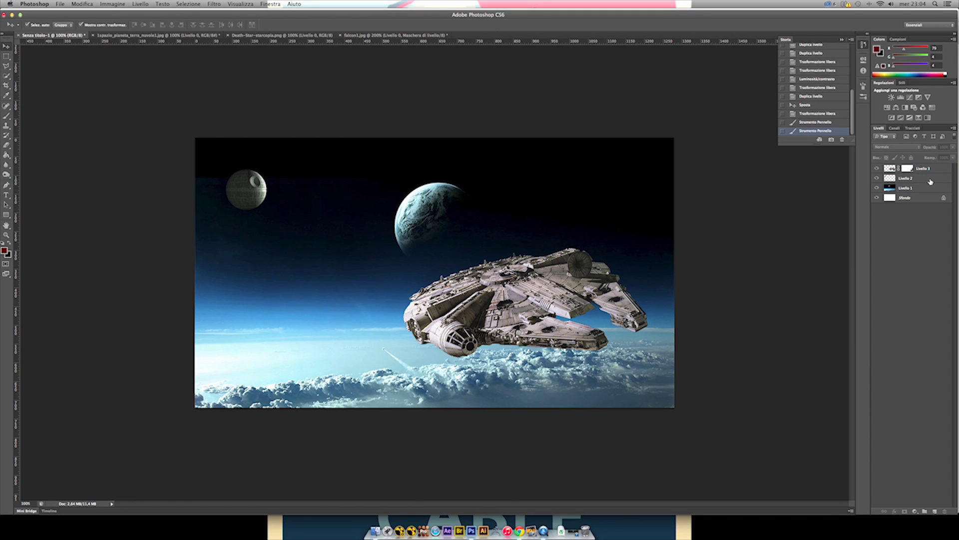
{"action": "left_click", "coordinate": [930, 182]}
{"action": "left_click", "coordinate": [915, 511]}
{"action": "left_click", "coordinate": [929, 506]}
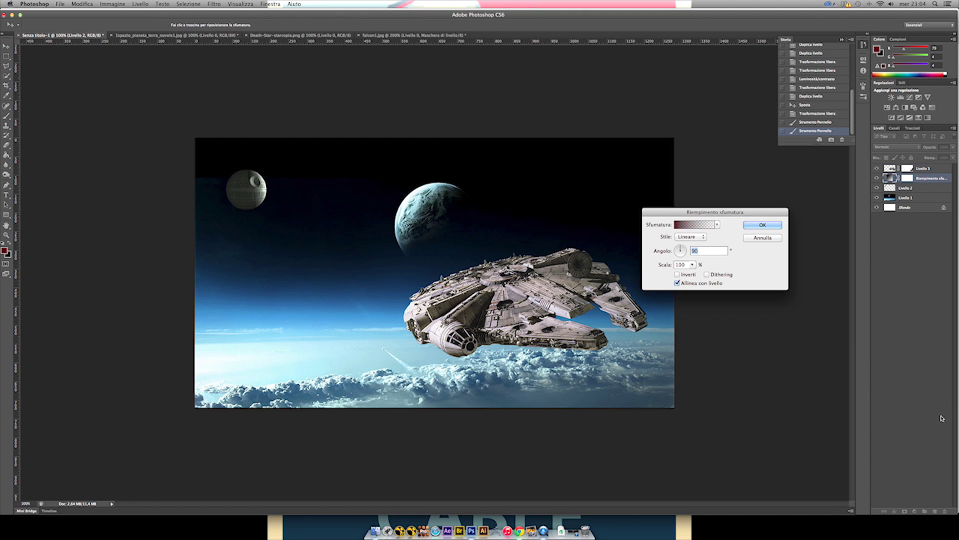
{"action": "left_click", "coordinate": [756, 242]}
Move the Falcon slightly to the right and fine-tune its shape with Free Transform.
{"action": "left_click_drag", "start_coordinate": [529, 324], "coordinate": [532, 325]}
{"action": "key", "text": "ctrl+t"}
{"action": "left_click_drag", "start_coordinate": [407, 315], "coordinate": [406, 309]}
{"action": "key", "text": "Return"}
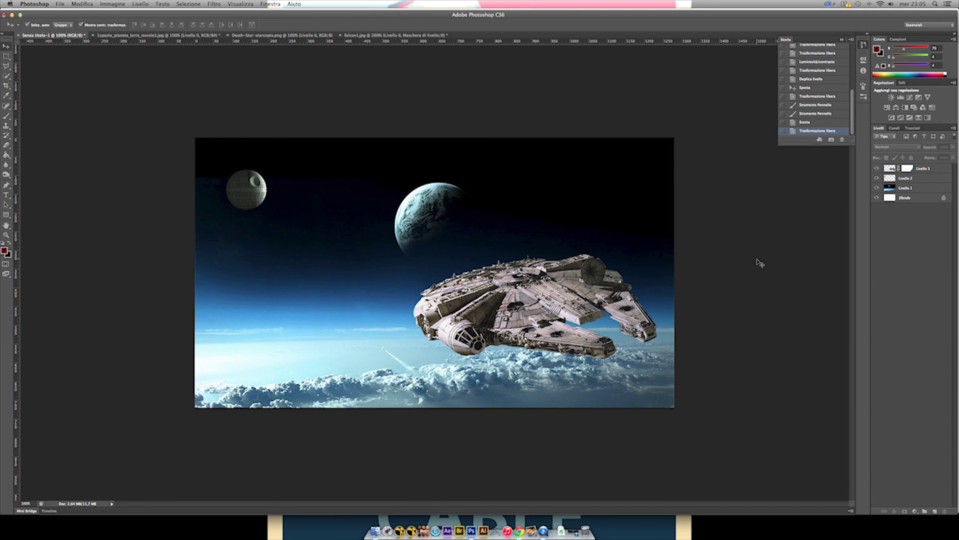
Nudge the Death Star slightly up and left and duplicate its layer, hiding the original.
{"action": "left_click_drag", "start_coordinate": [245, 215], "coordinate": [237, 212]}
{"action": "left_click_drag", "start_coordinate": [905, 178], "coordinate": [935, 511]}
{"action": "left_click", "coordinate": [876, 188]}
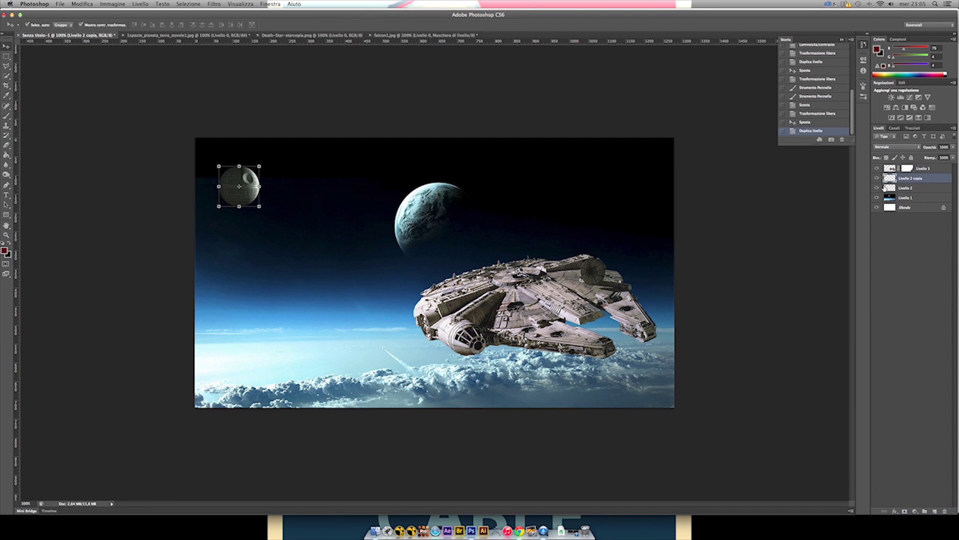
Shade the Death Star copy's dark left side with a soft brush in black.
{"action": "key", "text": "b"}
{"action": "right_click", "coordinate": [262, 205]}
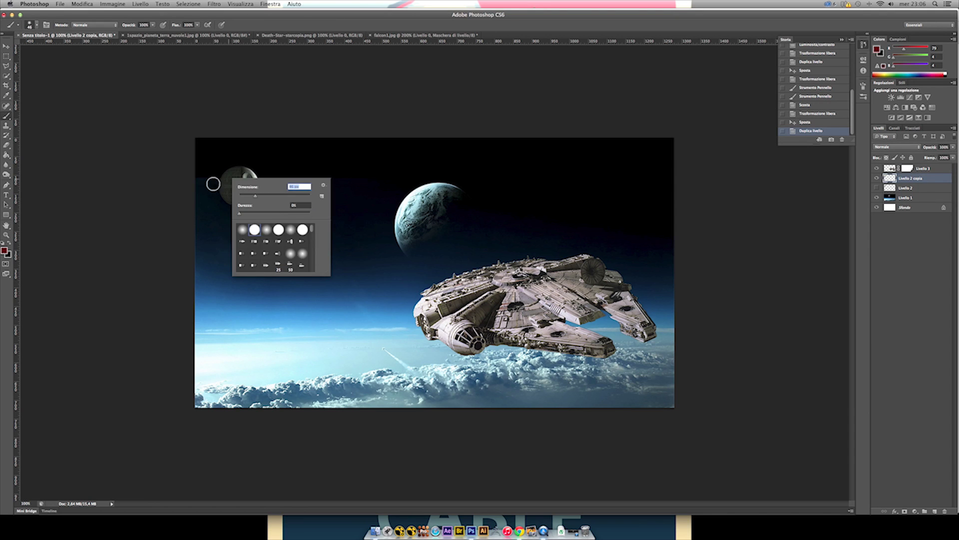
{"action": "key", "text": "Return"}
{"action": "left_click", "coordinate": [876, 50]}
{"action": "left_click", "coordinate": [689, 79]}
{"action": "left_click", "coordinate": [215, 198]}
{"action": "left_click_drag", "start_coordinate": [214, 201], "coordinate": [242, 202]}
Add a Hue/Saturation adjustment layer above the Falcon's layer, Livello 3.
{"action": "key", "text": "v"}
{"action": "left_click", "coordinate": [58, 71]}
{"action": "left_click", "coordinate": [919, 168]}
{"action": "left_click", "coordinate": [915, 511]}
{"action": "left_click", "coordinate": [925, 430]}
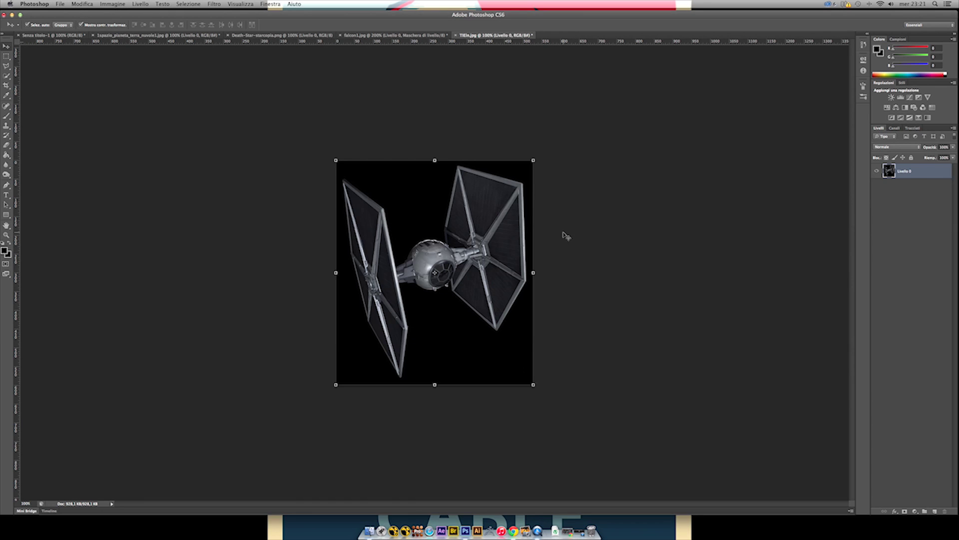
Select the black background around the TIE fighter in TIEin.jpg and open Refine Edge for the selection.
{"action": "key", "text": "w"}
{"action": "mouse_move", "coordinate": [380, 200]}
{"action": "left_mouse_down"}
{"action": "mouse_move", "coordinate": [409, 220]}
{"action": "mouse_move", "coordinate": [405, 319]}
{"action": "left_mouse_up"}
{"action": "key", "text": "super+alt+r"}
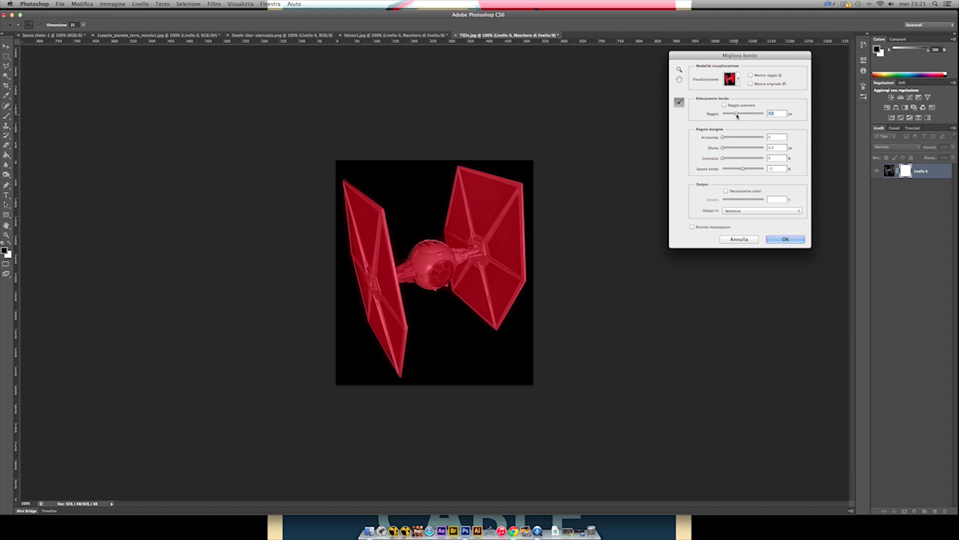
{"action": "left_click", "coordinate": [730, 79]}
{"action": "left_click", "coordinate": [686, 140]}
{"action": "left_click_drag", "start_coordinate": [743, 168], "coordinate": [754, 160]}
{"action": "left_click", "coordinate": [739, 239], "text": "alt"}
Preview the selection in Black & White view and apply the edge refinement.
{"action": "left_click", "coordinate": [730, 79]}
{"action": "left_click", "coordinate": [685, 140]}
{"action": "left_click", "coordinate": [772, 239]}
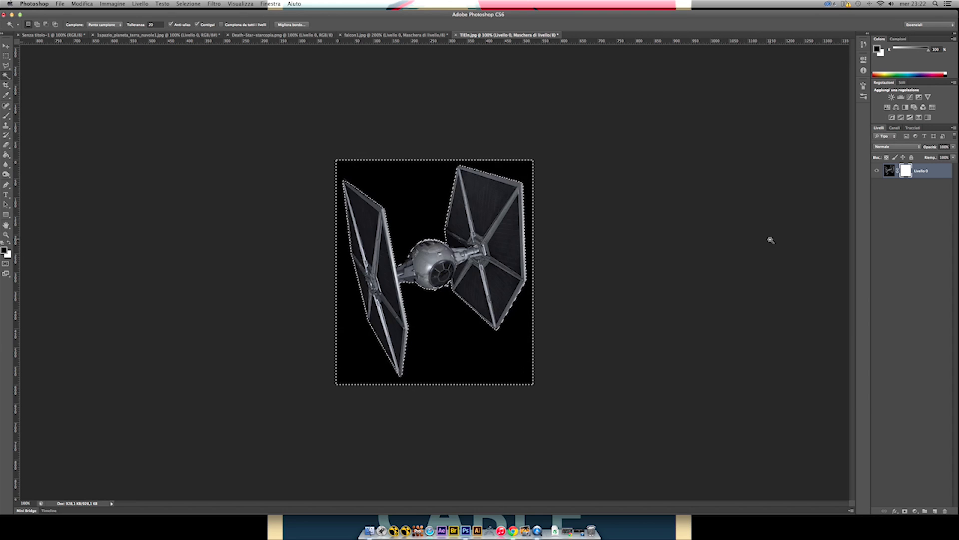
Duplicate the masked TIE fighter layer into the Senza titolo-1 composition.
{"action": "right_click", "coordinate": [924, 170]}
{"action": "left_click", "coordinate": [864, 190]}
{"action": "left_click", "coordinate": [442, 256]}
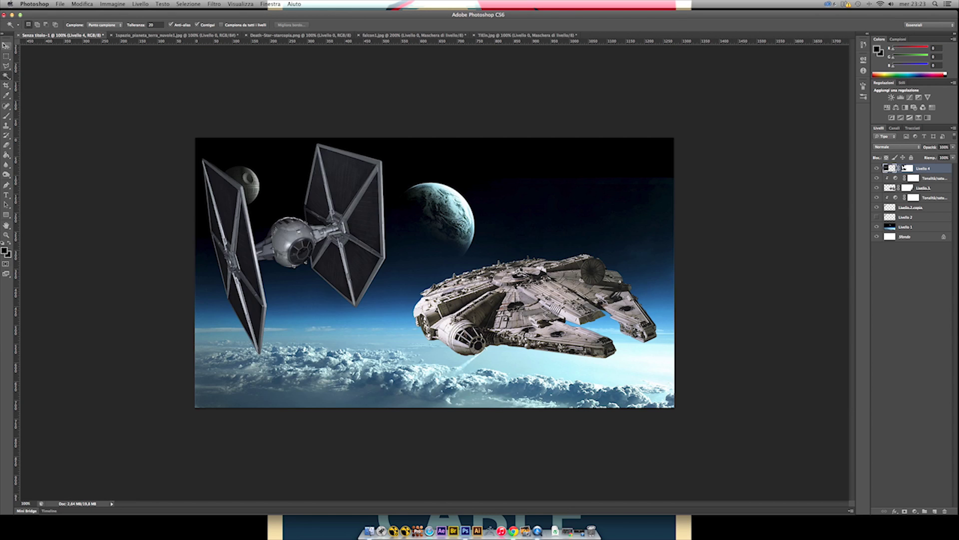
Scale the TIE fighter down and place it just left of the planet, finishing with the sky layer selected.
{"action": "left_click_drag", "start_coordinate": [325, 349], "coordinate": [272, 223]}
{"action": "left_click_drag", "start_coordinate": [233, 180], "coordinate": [395, 219]}
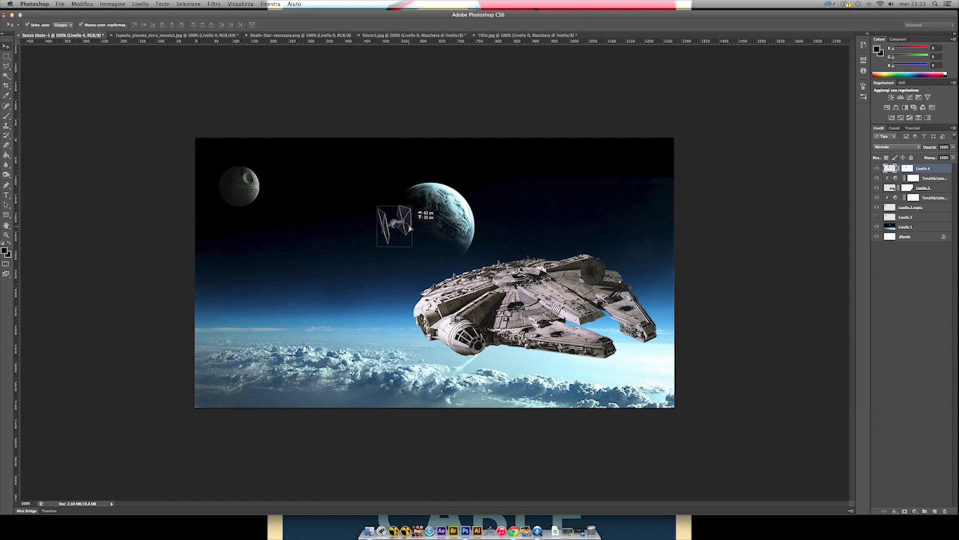
{"action": "left_click", "coordinate": [300, 270]}
Open Caccia-imperiale.jpg from the project folder in Finder and unlock its background layer.
{"action": "left_click", "coordinate": [580, 522]}
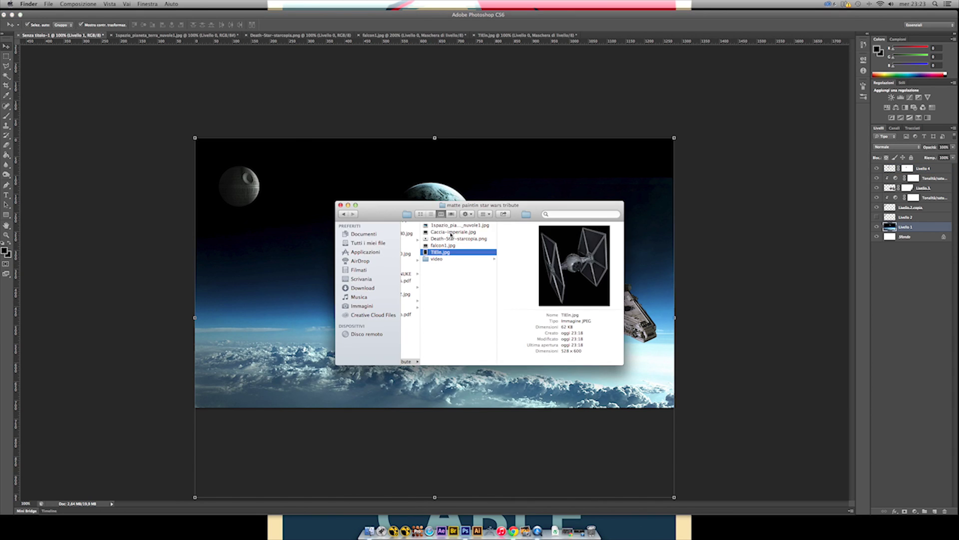
{"action": "double_click", "coordinate": [461, 253]}
{"action": "double_click", "coordinate": [920, 170], "text": "alt"}
Select the black background around the imperial fighter and correct the selection along its hull and wings with Quick Selection.
{"action": "key", "text": "w"}
{"action": "left_click", "coordinate": [405, 232]}
{"action": "key", "text": "shift+w"}
{"action": "key", "text": "super+plus"}
{"action": "key", "text": "super+plus"}
{"action": "key", "text": "super+plus"}
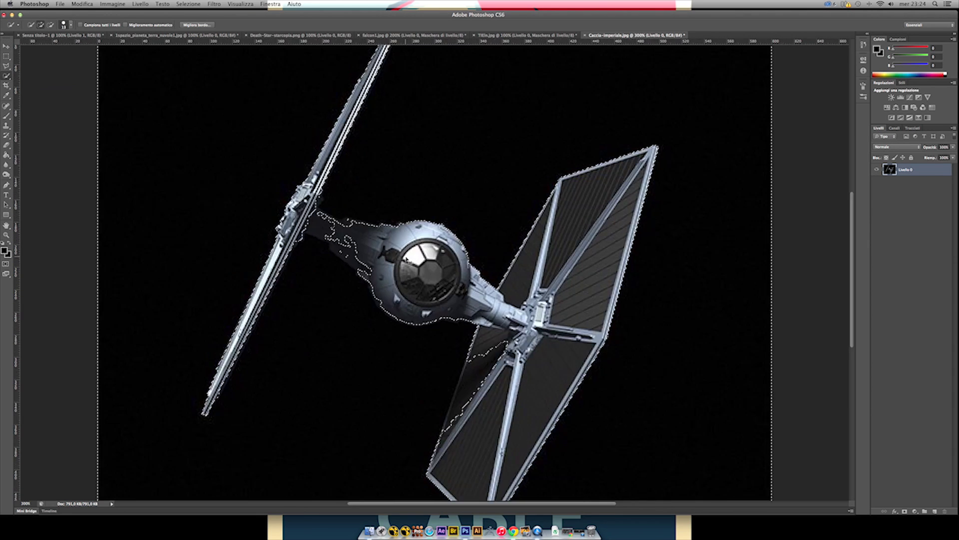
{"action": "key", "text": "super+0"}
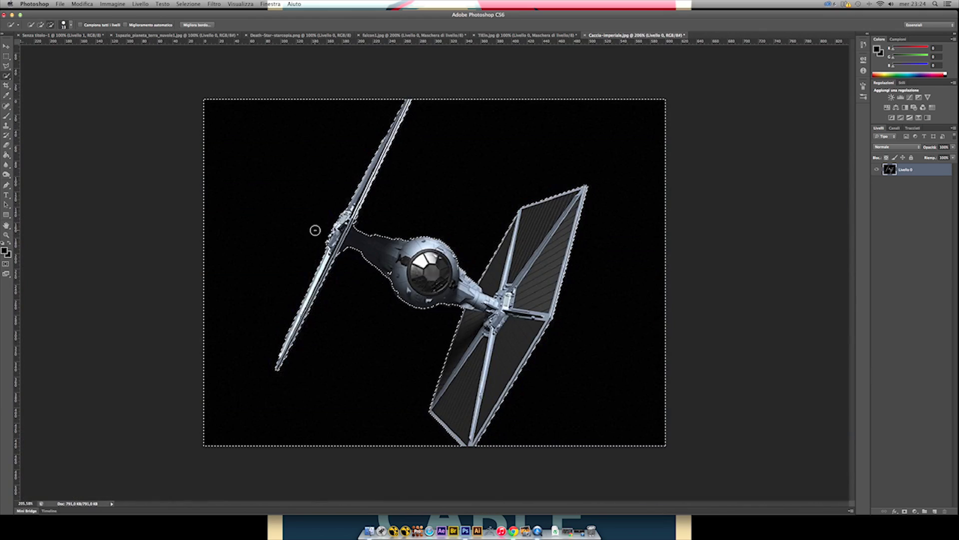
Refine the fighter selection's edge by raising its contrast and apply the refinement.
{"action": "key", "text": "alt+super+r"}
{"action": "left_click_drag", "start_coordinate": [723, 158], "coordinate": [731, 160]}
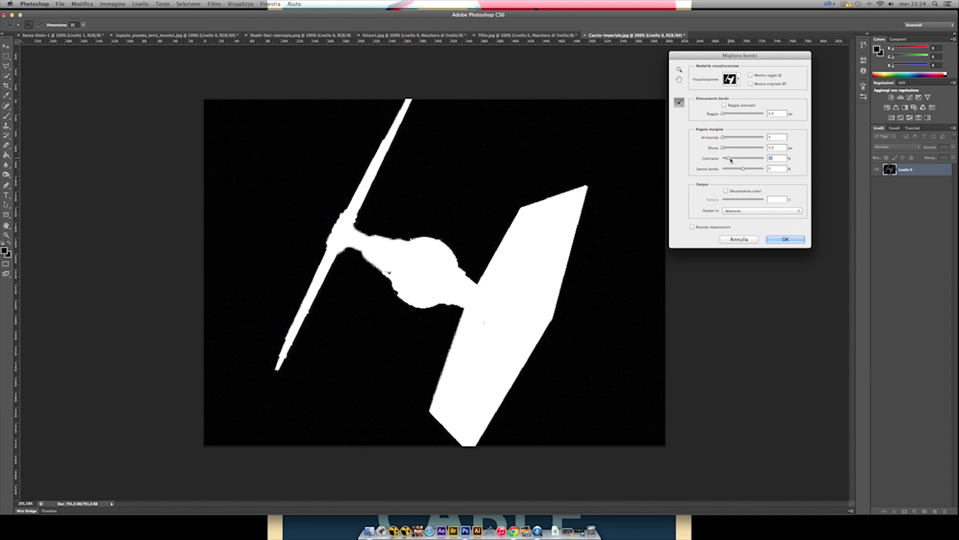
{"action": "left_click", "coordinate": [786, 240]}
Add an inverted layer mask isolating the imperial fighter and duplicate the layer into the Senza titolo-1 composition.
{"action": "left_click", "coordinate": [904, 511]}
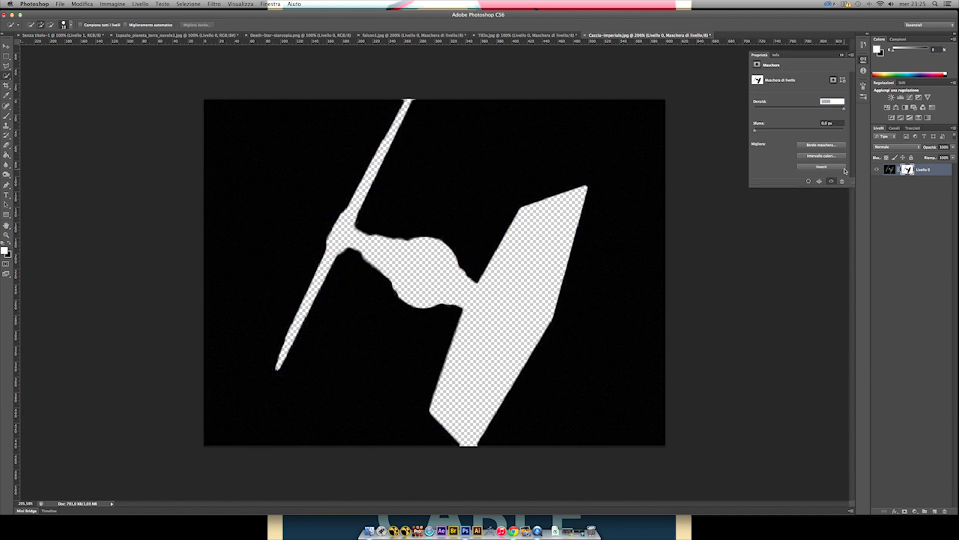
{"action": "right_click", "coordinate": [918, 171]}
{"action": "key", "text": "Escape"}
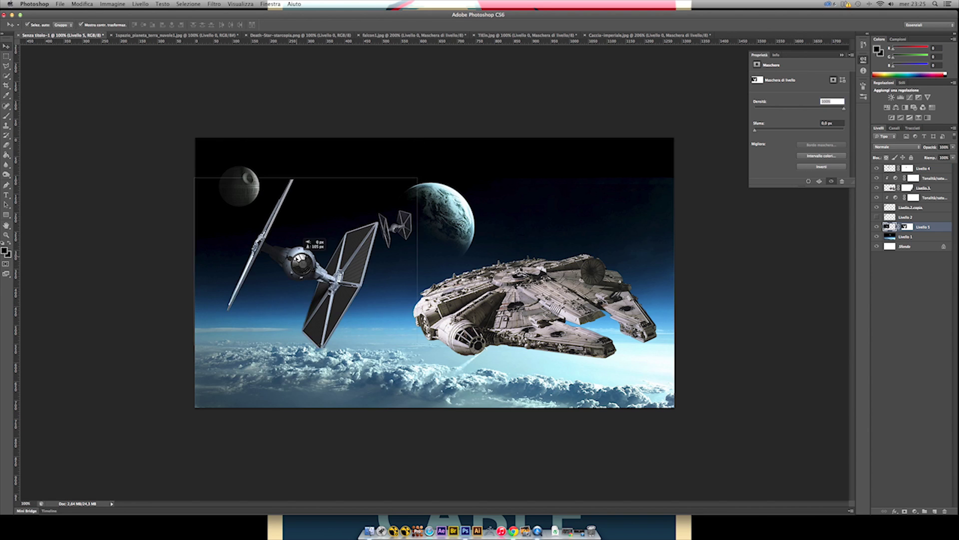
Scale down both TIE fighters, placing the nearer one below the Death Star and the distant one left of the planet.
{"action": "left_click_drag", "start_coordinate": [244, 218], "coordinate": [272, 250]}
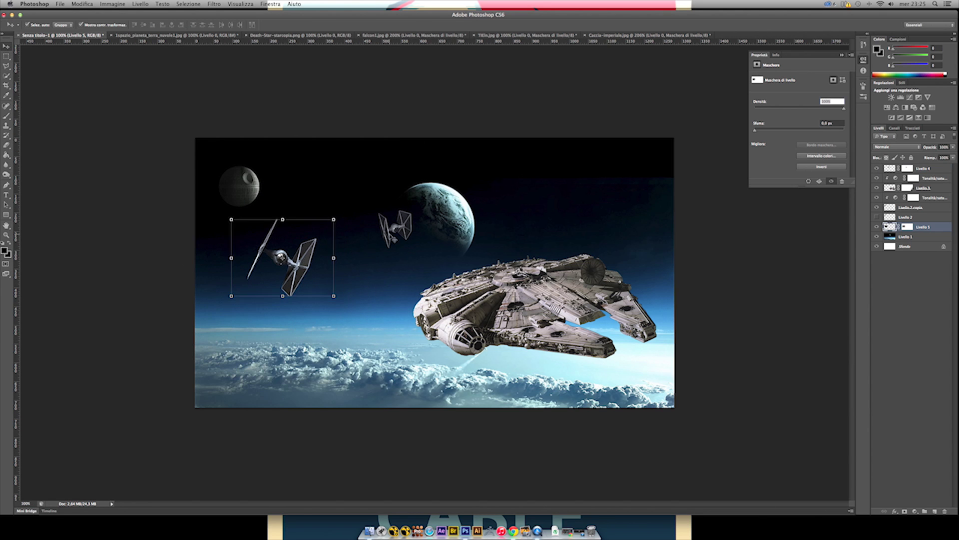
{"action": "key", "text": "Return"}
{"action": "left_click", "coordinate": [392, 228]}
{"action": "left_click_drag", "start_coordinate": [404, 250], "coordinate": [390, 231]}
{"action": "key", "text": "Return"}
{"action": "left_click_drag", "start_coordinate": [282, 258], "coordinate": [300, 266]}
Add a Brightness/Contrast adjustment clipped to the nearer TIE fighter and lower its brightness.
{"action": "left_click", "coordinate": [299, 264]}
{"action": "left_click", "coordinate": [914, 511]}
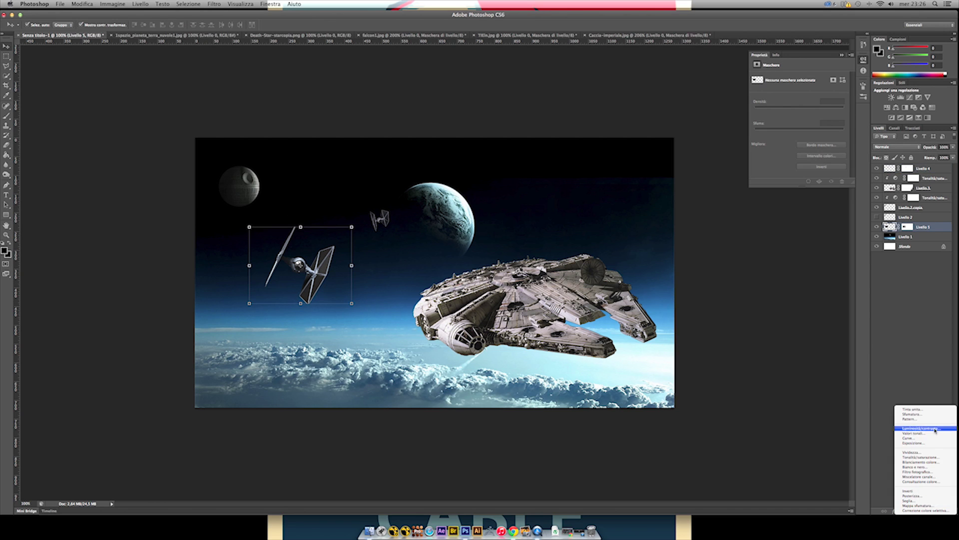
{"action": "left_click", "coordinate": [919, 428]}
{"action": "right_click", "coordinate": [930, 226]}
{"action": "left_click", "coordinate": [894, 350]}
{"action": "left_click_drag", "start_coordinate": [799, 97], "coordinate": [789, 98]}
{"action": "left_click", "coordinate": [574, 152]}
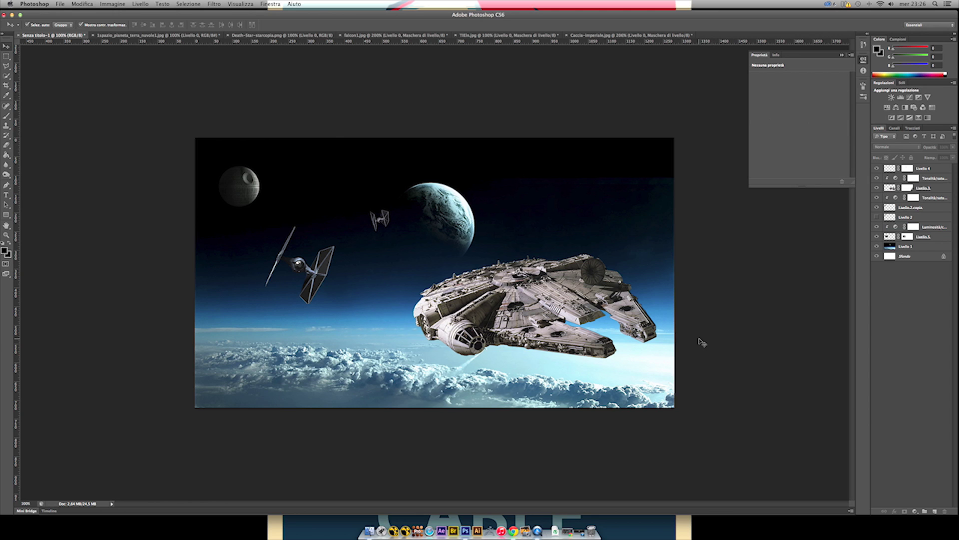
Duplicate the sky layer, Livello 1, and add a Gradient fill layer above the copy.
{"action": "left_click_drag", "start_coordinate": [904, 246], "coordinate": [924, 511]}
{"action": "left_click", "coordinate": [915, 511]}
{"action": "left_click", "coordinate": [914, 417]}
Edit the fill's gradient and set its starting colour stop to #040d15, sampled from the image.
{"action": "left_click", "coordinate": [718, 226]}
{"action": "left_click", "coordinate": [695, 224]}
{"action": "double_click", "coordinate": [656, 280]}
{"action": "left_click_drag", "start_coordinate": [574, 130], "coordinate": [572, 173]}
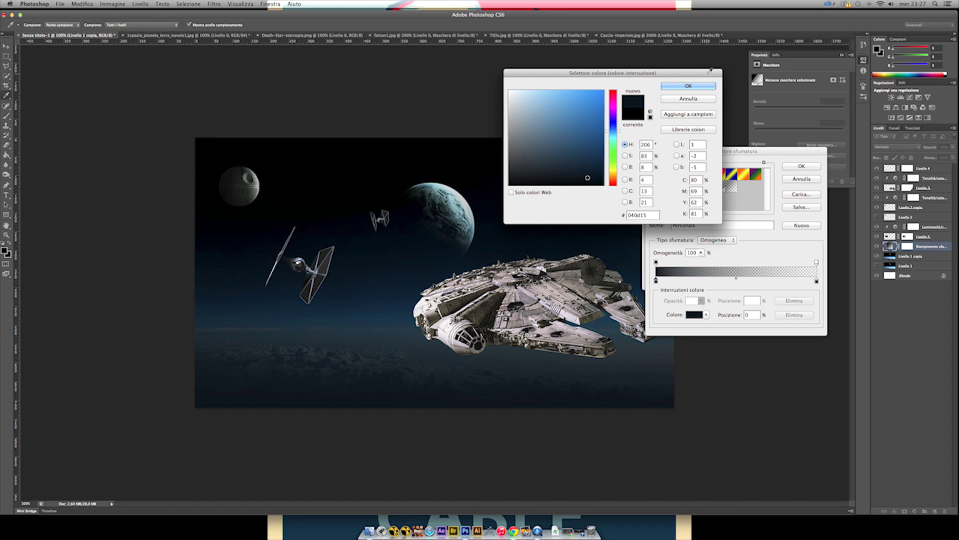
{"action": "key", "text": "Return"}
Pick a new colour for the gradient's end stop and apply the gradient fill.
{"action": "double_click", "coordinate": [817, 280]}
{"action": "left_click", "coordinate": [590, 118]}
{"action": "key", "text": "Return"}
{"action": "key", "text": "Return"}
{"action": "key", "text": "Return"}
Set the gradient fill layer's opacity to 45% and collapse its properties.
{"action": "key", "text": "v"}
{"action": "key", "text": "4"}
{"action": "key", "text": "5"}
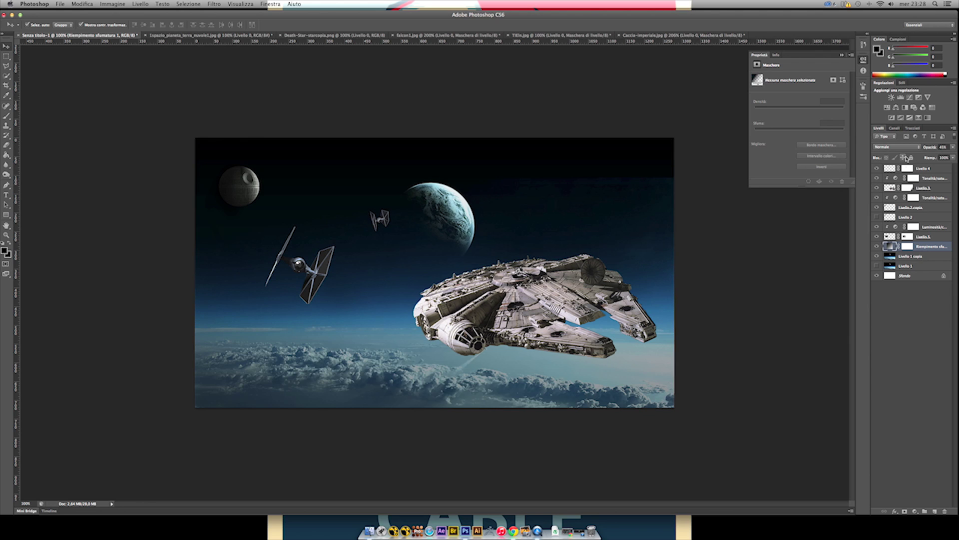
{"action": "left_click", "coordinate": [840, 56]}
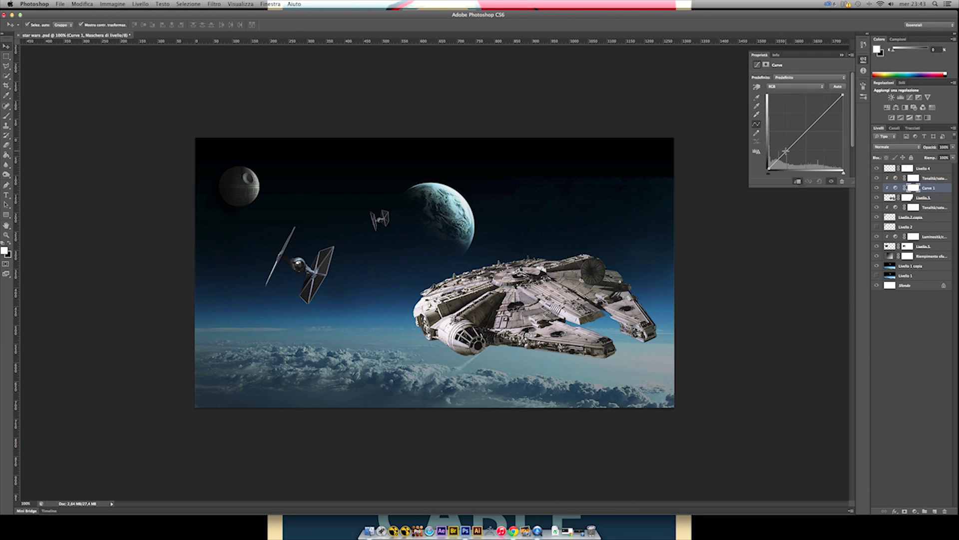
Lower the shadow portion of the Falcon's Curves adjustment and nudge the curve point up in small increments.
{"action": "left_click_drag", "start_coordinate": [786, 151], "coordinate": [799, 150]}
{"action": "key", "text": "Up"}
{"action": "key", "text": "Up"}
{"action": "key", "text": "Up"}
{"action": "key", "text": "Up"}
{"action": "key", "text": "Up"}
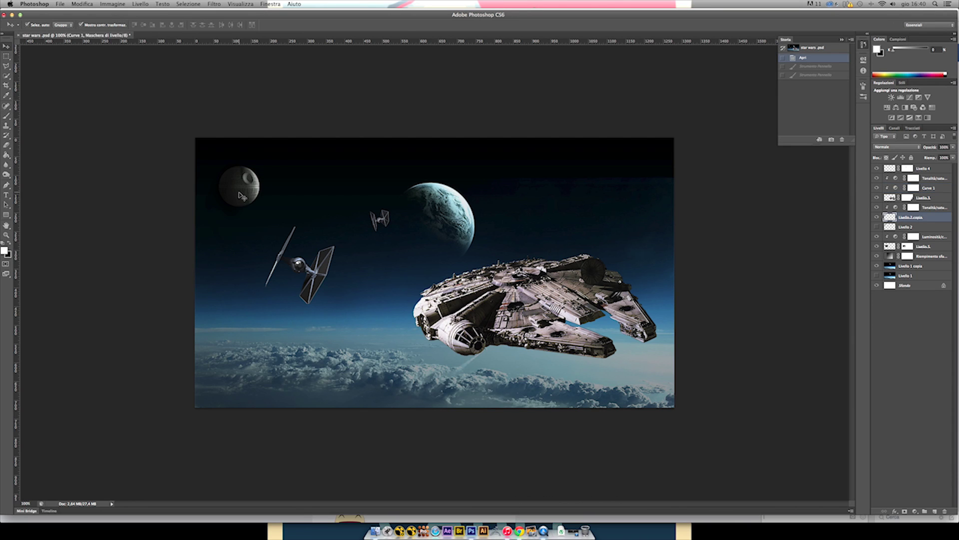
Add a Curves adjustment clipped to the Death Star copy and shape it into an S-curve.
{"action": "left_click", "coordinate": [914, 512]}
{"action": "left_click", "coordinate": [920, 462]}
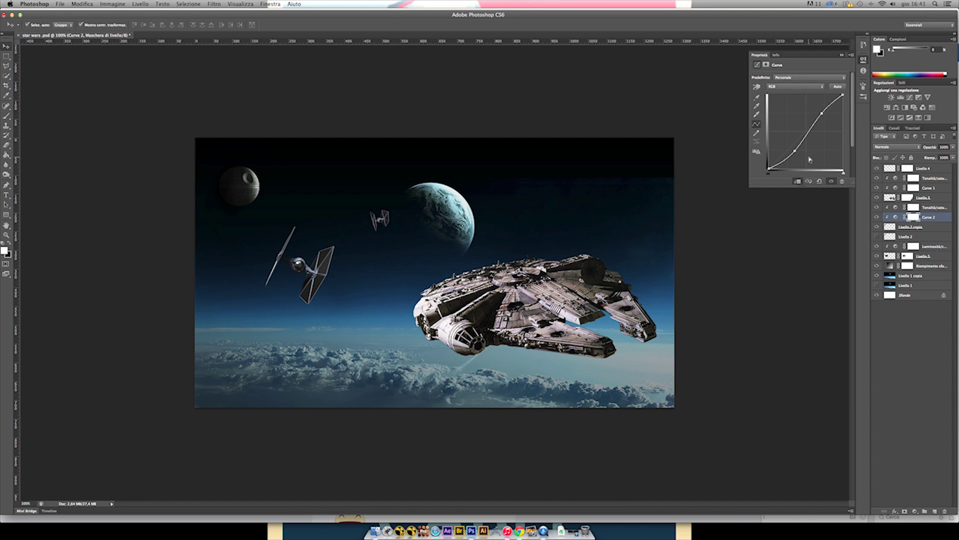
Add a Curves adjustment clipped to the nearer TIE fighter and bend the curve down in the shadows.
{"action": "left_click", "coordinate": [924, 256]}
{"action": "left_click", "coordinate": [914, 512]}
{"action": "left_click", "coordinate": [919, 460]}
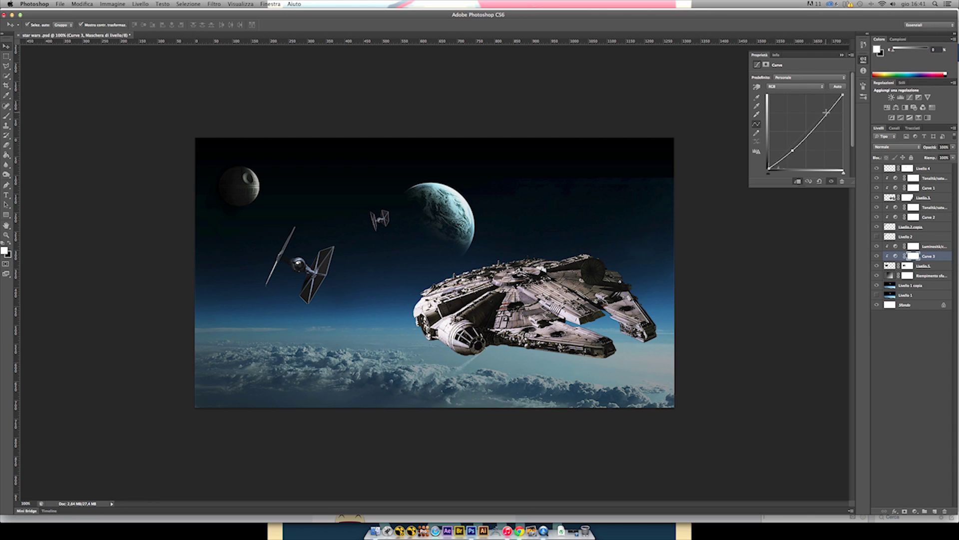
{"action": "left_click", "coordinate": [842, 55]}
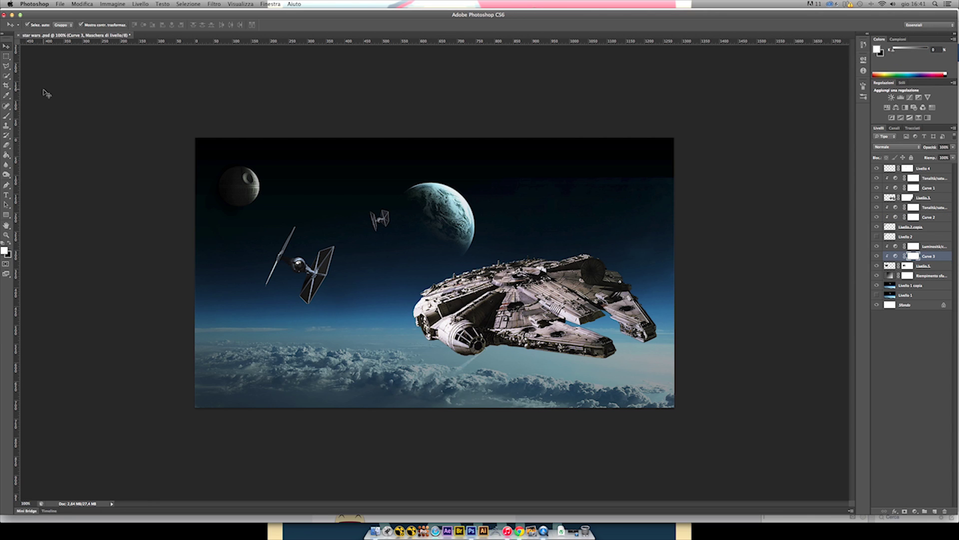
Place lens-flare-2.jpg from the project folder in Finder into the star wars .psd composition as a new layer.
{"action": "left_click", "coordinate": [535, 530]}
{"action": "key", "text": "Left"}
{"action": "left_click", "coordinate": [514, 247]}
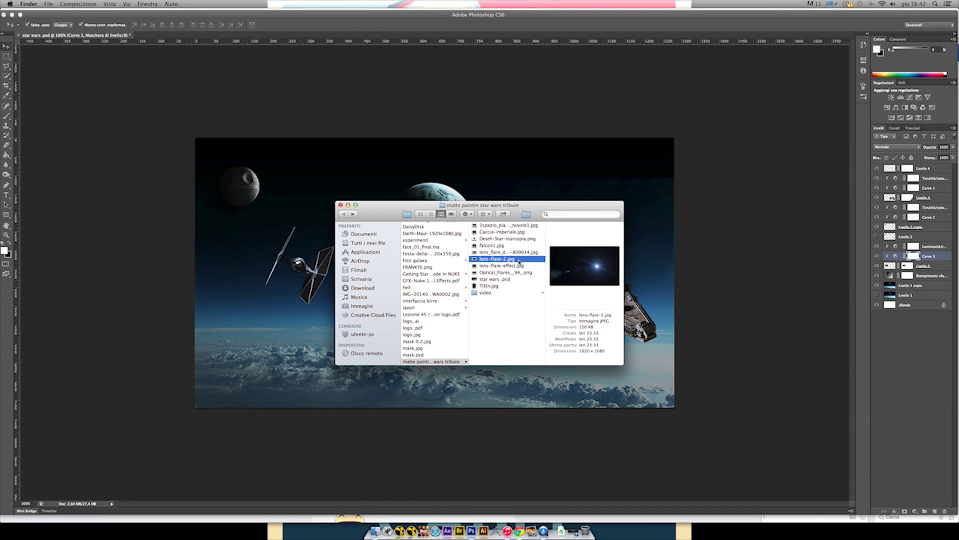
{"action": "left_click_drag", "start_coordinate": [514, 247], "coordinate": [715, 198]}
{"action": "key", "text": "Return"}
Set the lens flare layer's blend mode to Schiarisci, scale it to about 7.4% and place it under the nearer TIE fighter's cockpit.
{"action": "left_click", "coordinate": [896, 147]}
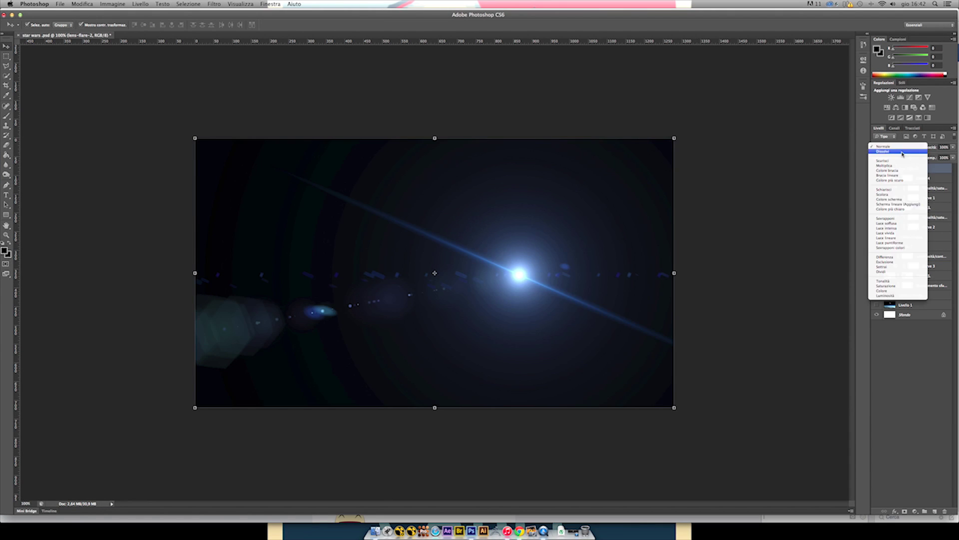
{"action": "left_click", "coordinate": [895, 188]}
{"action": "left_click_drag", "start_coordinate": [517, 276], "coordinate": [320, 270]}
{"action": "left_click_drag", "start_coordinate": [499, 408], "coordinate": [306, 285]}
{"action": "left_click_drag", "start_coordinate": [248, 254], "coordinate": [295, 266]}
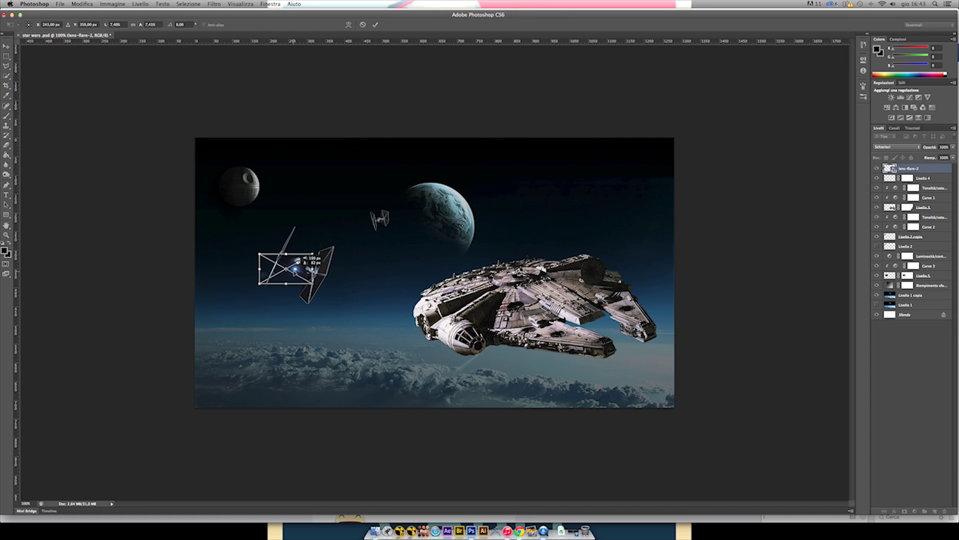
{"action": "scroll", "coordinate": [256, 264], "scroll_direction": "up", "scroll_amount": 2}
{"action": "scroll", "coordinate": [256, 263], "scroll_direction": "right", "scroll_amount": 5}
{"action": "key", "text": "Return"}
Erase the stray glow of the flare around the nearer TIE fighter's left wing with a smaller eraser.
{"action": "left_click", "coordinate": [7, 146]}
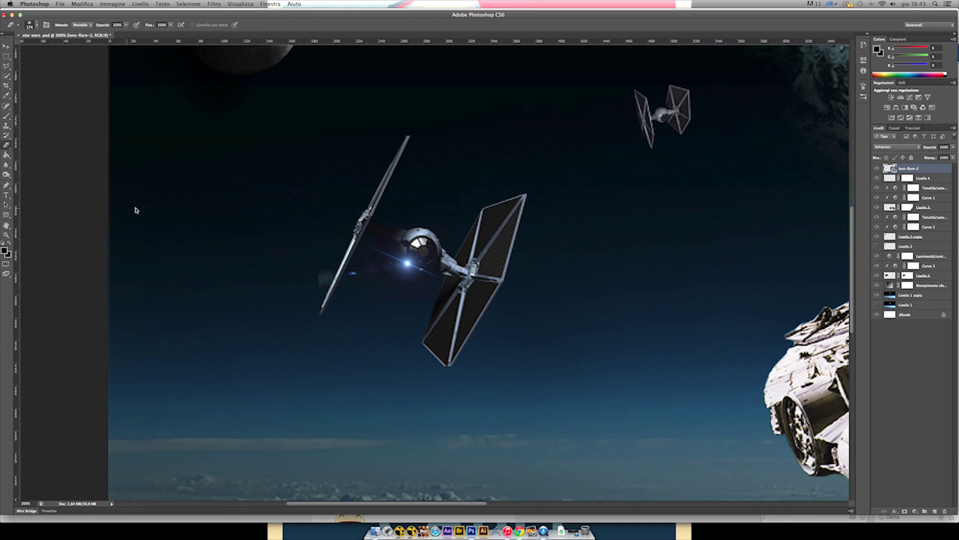
{"action": "right_click", "coordinate": [344, 230]}
{"action": "left_click_drag", "start_coordinate": [372, 251], "coordinate": [361, 251]}
{"action": "left_click", "coordinate": [322, 280]}
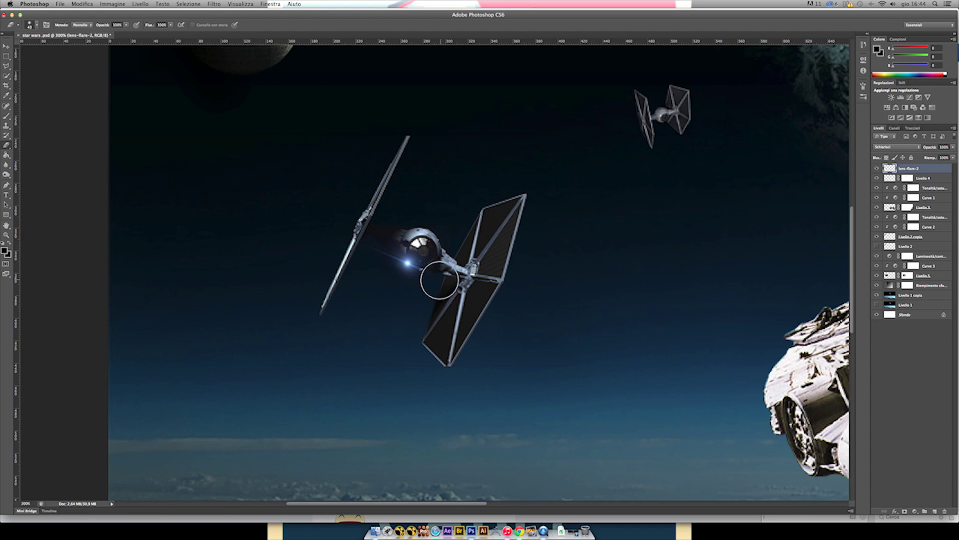
Duplicate the flare layer and place the slightly transformed copy just right of the first flare under the TIE fighter's cockpit.
{"action": "key", "text": "v"}
{"action": "key", "text": "super+j"}
{"action": "key", "text": "shift+Right"}
{"action": "key", "text": "super+t"}
{"action": "left_click_drag", "start_coordinate": [504, 288], "coordinate": [501, 262]}
{"action": "key", "text": "Return"}
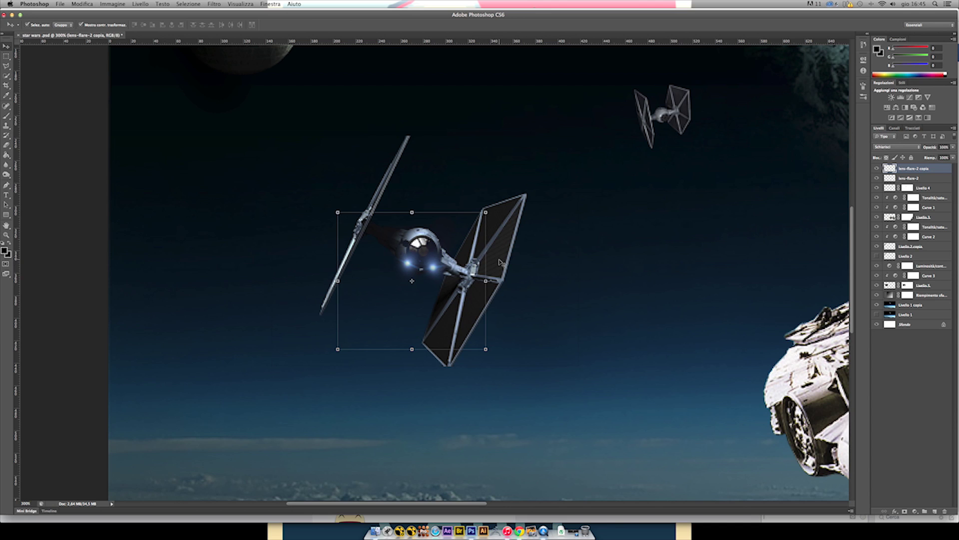
Lower the opacity of the original flare layer and merge the two flare layers into one.
{"action": "left_click", "coordinate": [926, 179], "text": "super"}
{"action": "key", "text": "super+1"}
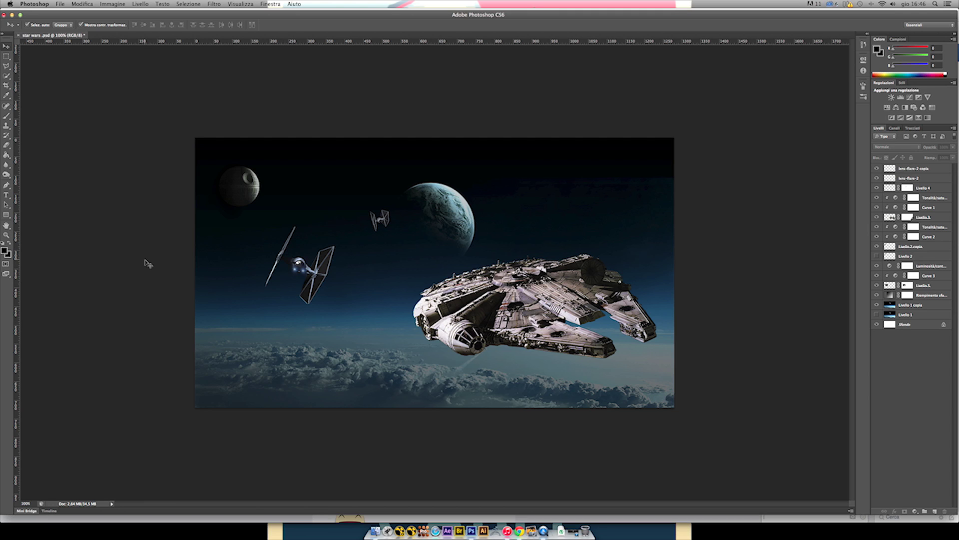
{"action": "left_click", "coordinate": [912, 177]}
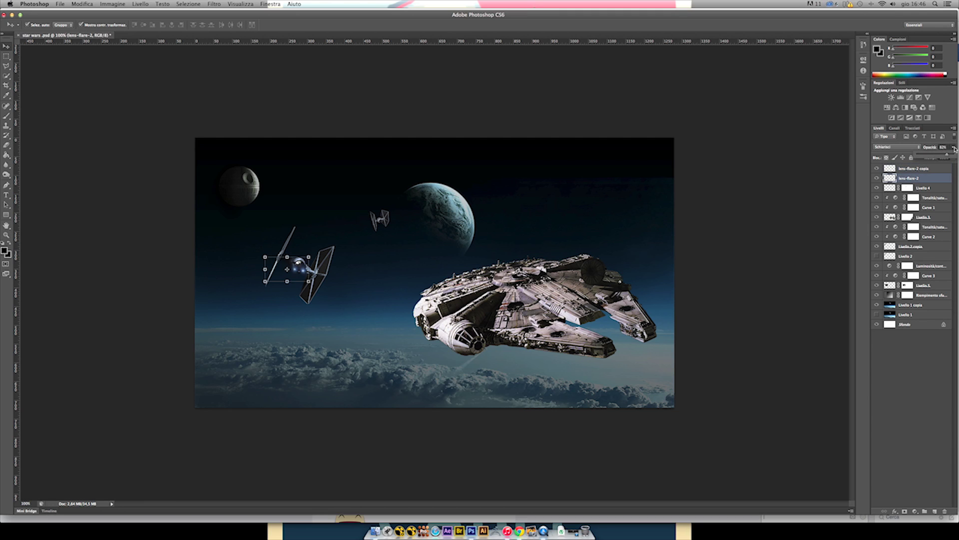
{"action": "key", "text": "super+alt+a"}
{"action": "right_click", "coordinate": [914, 168]}
{"action": "left_click", "coordinate": [894, 320]}
{"action": "key", "text": "e"}
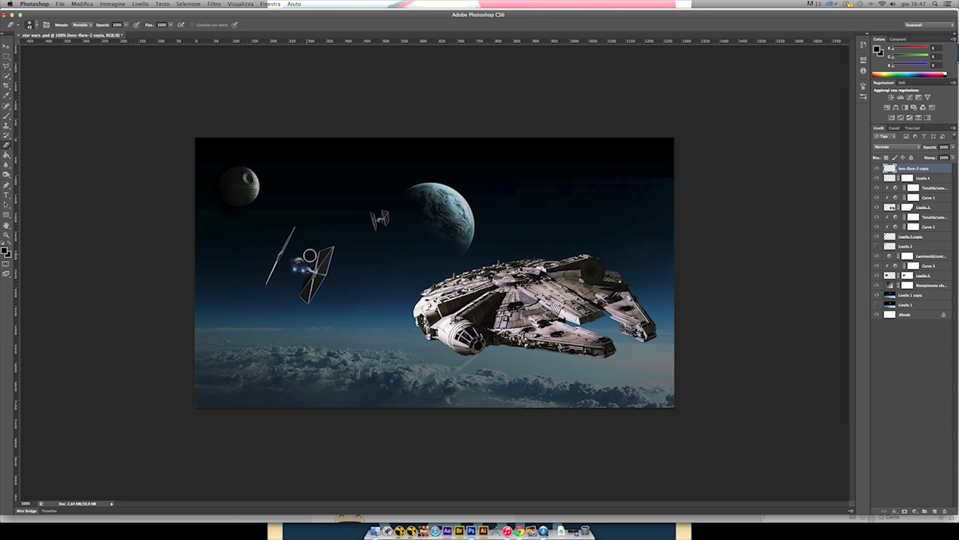
Apply a Motion Blur with a distance of 4 pixels to the distant TIE fighter near the planet.
{"action": "left_click", "coordinate": [380, 218], "text": "super"}
{"action": "left_click", "coordinate": [214, 4]}
{"action": "mouse_move", "coordinate": [250, 125]}
{"action": "left_click", "coordinate": [325, 164]}
{"action": "left_click_drag", "start_coordinate": [607, 275], "coordinate": [608, 276]}
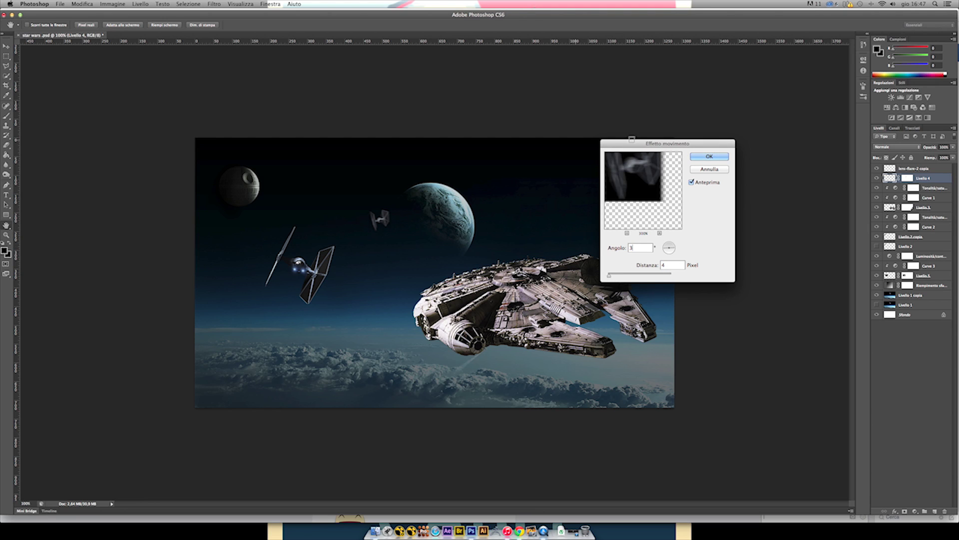
{"action": "key", "text": "Return"}
Move the merged flare layer just above the nearer TIE fighter's Curves layer and apply a Motion Blur with value 2 to that fighter.
{"action": "left_click", "coordinate": [923, 275]}
{"action": "left_click_drag", "start_coordinate": [914, 168], "coordinate": [915, 261]}
{"action": "left_click", "coordinate": [935, 277]}
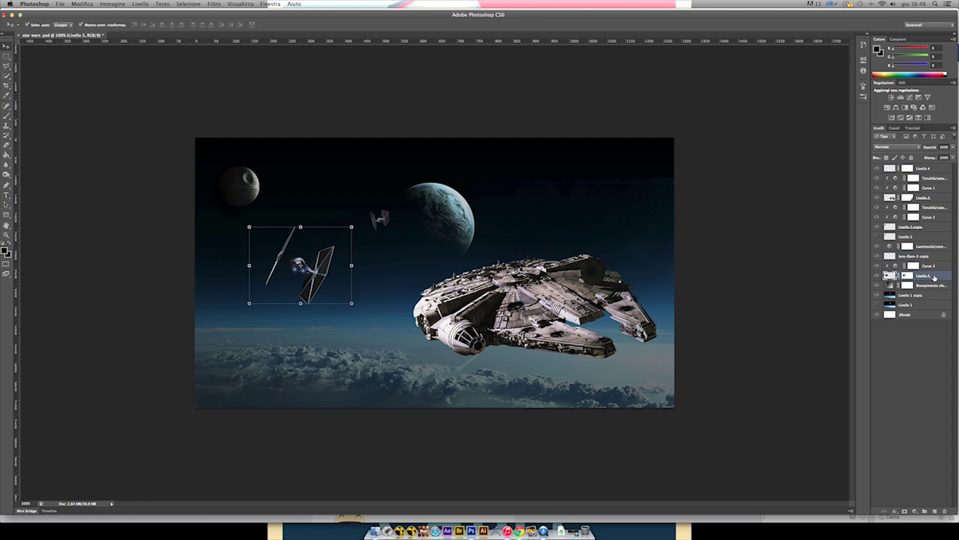
{"action": "left_click", "coordinate": [214, 4]}
{"action": "mouse_move", "coordinate": [250, 131]}
{"action": "left_click", "coordinate": [364, 166]}
{"action": "type", "text": "2"}
{"action": "key", "text": "Return"}
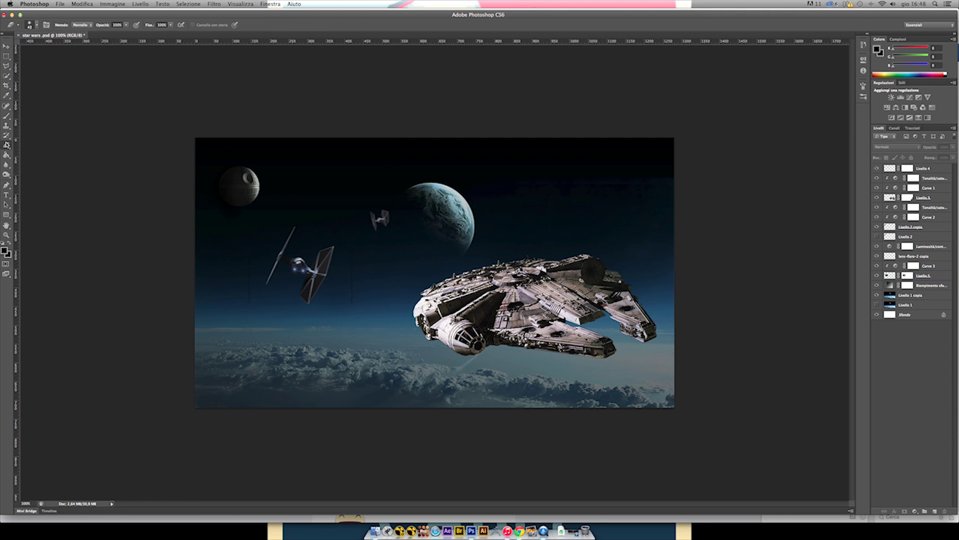
{"action": "key", "text": "e"}
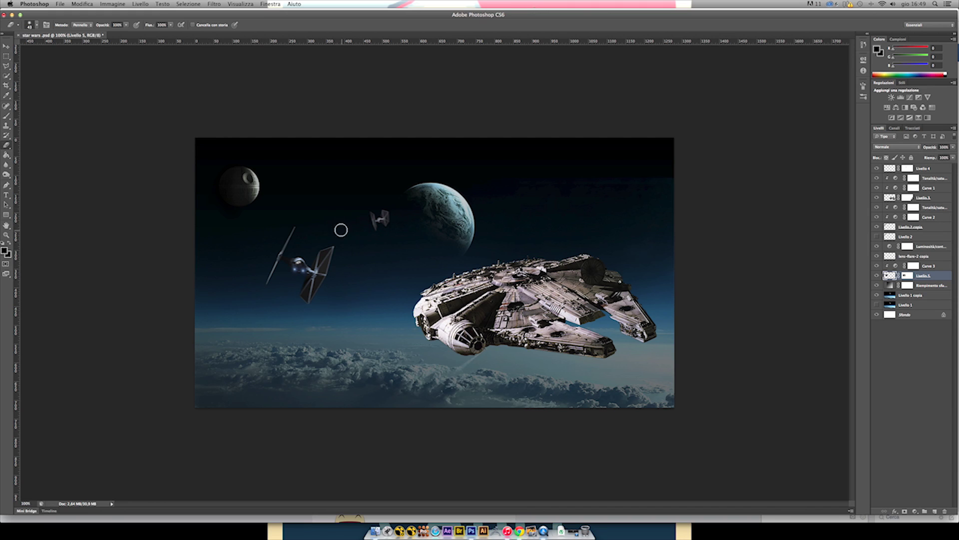
Apply a 1 px Field Blur to the Death Star copy layer.
{"action": "key", "text": "v"}
{"action": "left_click", "coordinate": [240, 259]}
{"action": "left_click", "coordinate": [214, 4]}
{"action": "mouse_move", "coordinate": [250, 122]}
{"action": "left_click", "coordinate": [322, 123]}
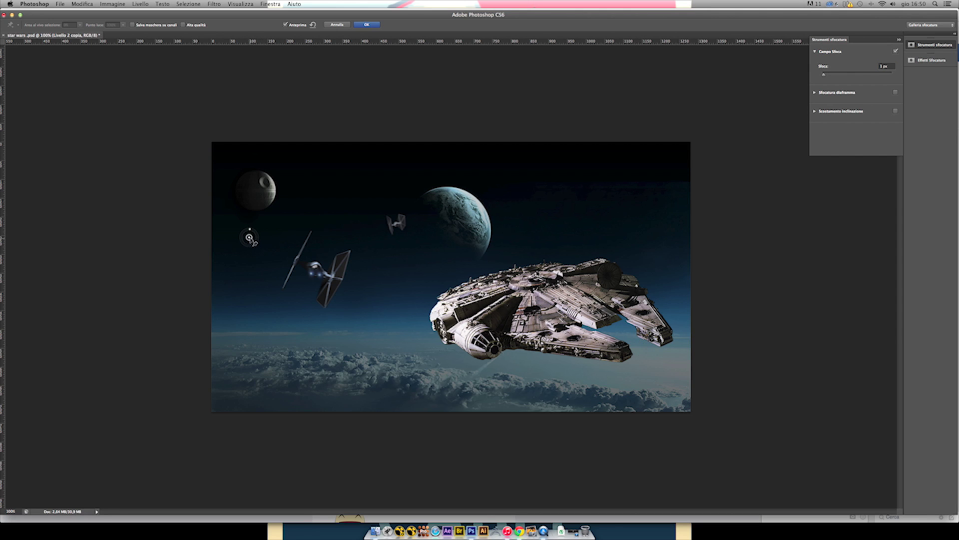
{"action": "key", "text": "Escape"}
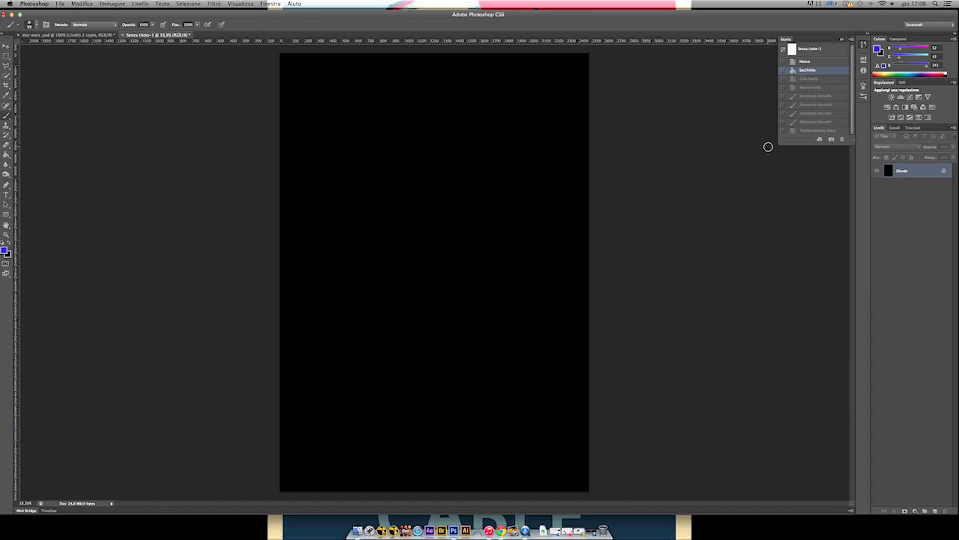
Redo the new layer in the untitled black document and choose cyan as the foreground colour.
{"action": "key", "text": "super+shift+z"}
{"action": "key", "text": "super+shift+z"}
{"action": "left_click", "coordinate": [877, 49]}
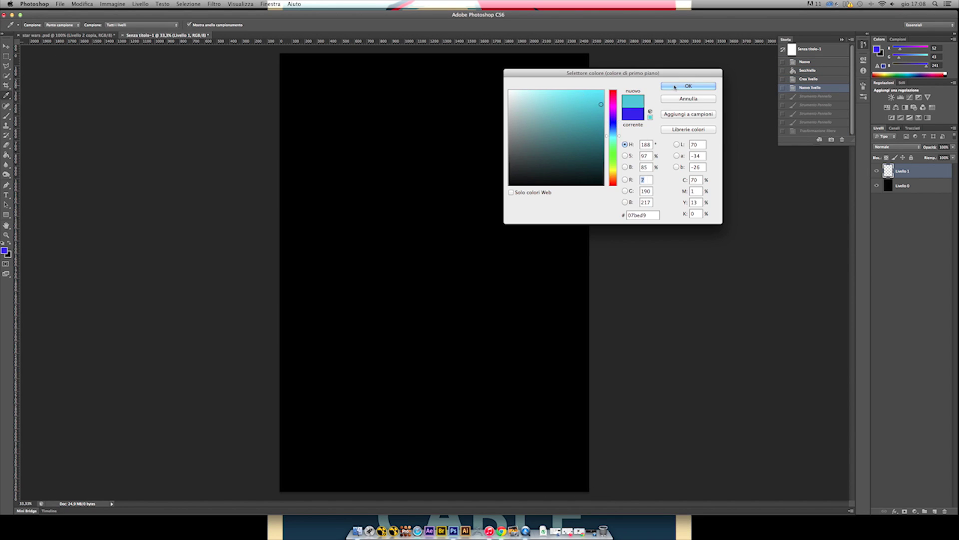
{"action": "left_click", "coordinate": [688, 86]}
Build up a soft cyan glow near the middle of the black canvas with overlapping brush dabs of different sizes.
{"action": "right_click", "coordinate": [396, 248]}
{"action": "left_click", "coordinate": [414, 261]}
{"action": "key", "text": "Escape"}
{"action": "left_click", "coordinate": [416, 262]}
{"action": "left_click", "coordinate": [416, 263]}
{"action": "left_click", "coordinate": [416, 262]}
{"action": "right_click", "coordinate": [417, 261]}
{"action": "key", "text": "Escape"}
{"action": "left_click", "coordinate": [417, 263]}
Enlarge the brush and paint a wider cyan halo around the glow on a new layer beneath it.
{"action": "right_click", "coordinate": [504, 258]}
{"action": "left_click_drag", "start_coordinate": [483, 274], "coordinate": [490, 275]}
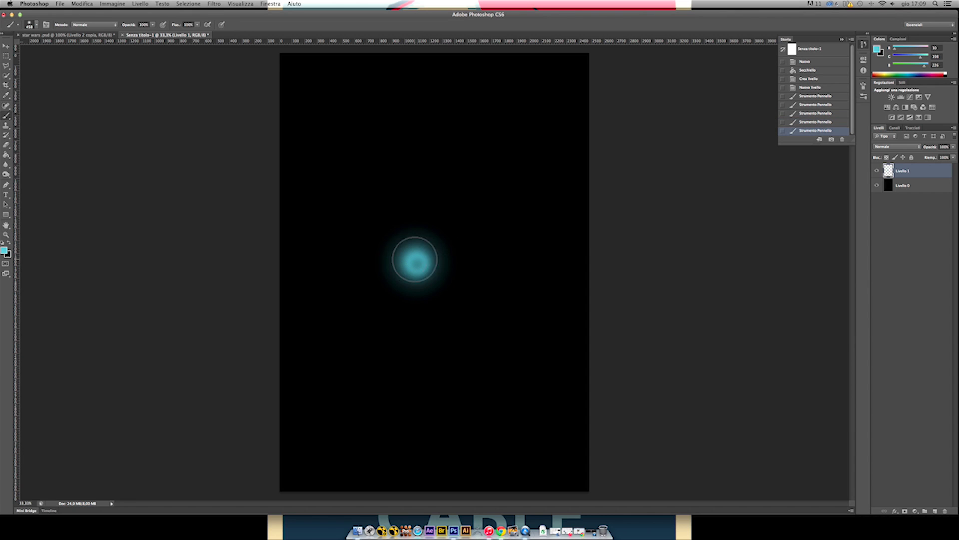
{"action": "key", "text": "super+shift+alt+n"}
{"action": "key", "text": "super+bracketleft"}
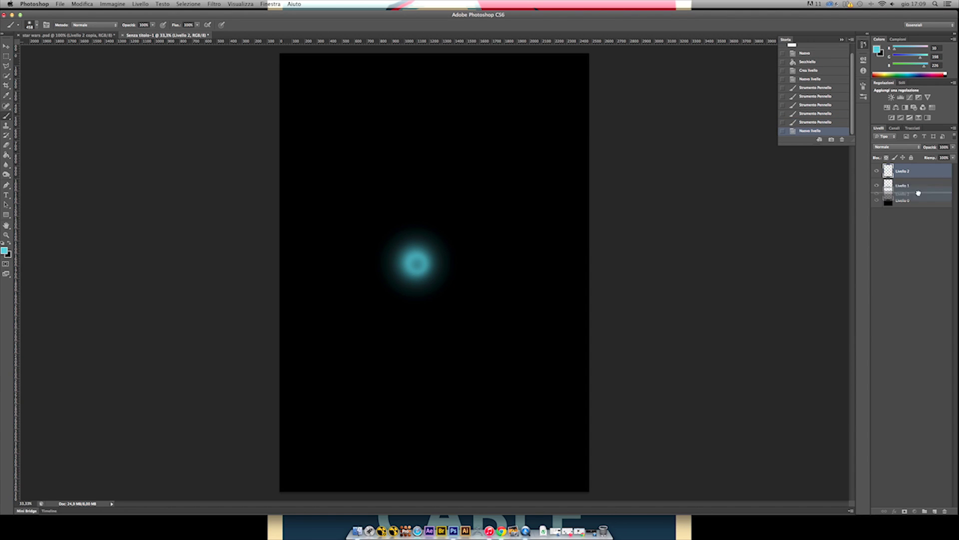
{"action": "left_click_drag", "start_coordinate": [416, 263], "coordinate": [444, 241]}
Distort the upper cyan glow layer into an irregular shape with Liquify.
{"action": "key", "text": "v"}
{"action": "key", "text": "alt+bracketright"}
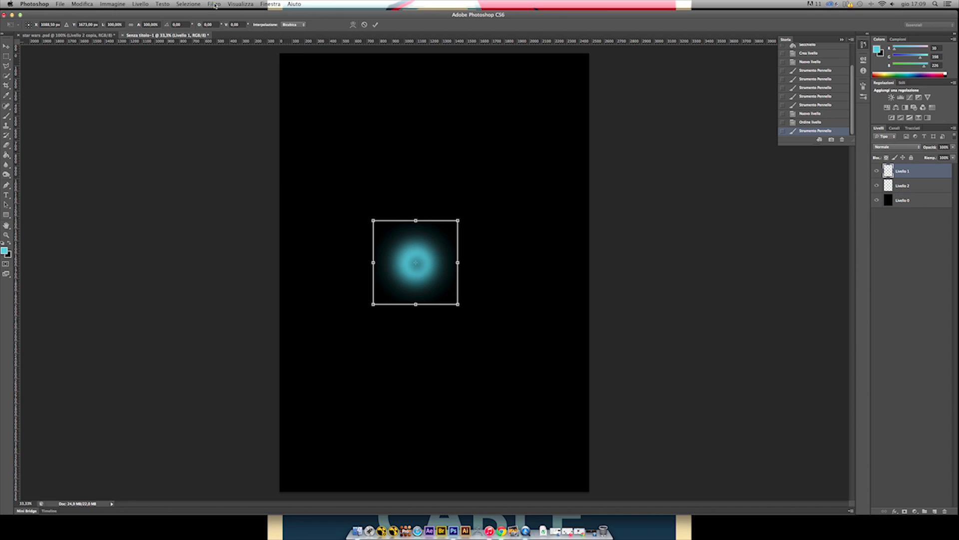
{"action": "left_click", "coordinate": [214, 4]}
{"action": "left_click", "coordinate": [230, 66]}
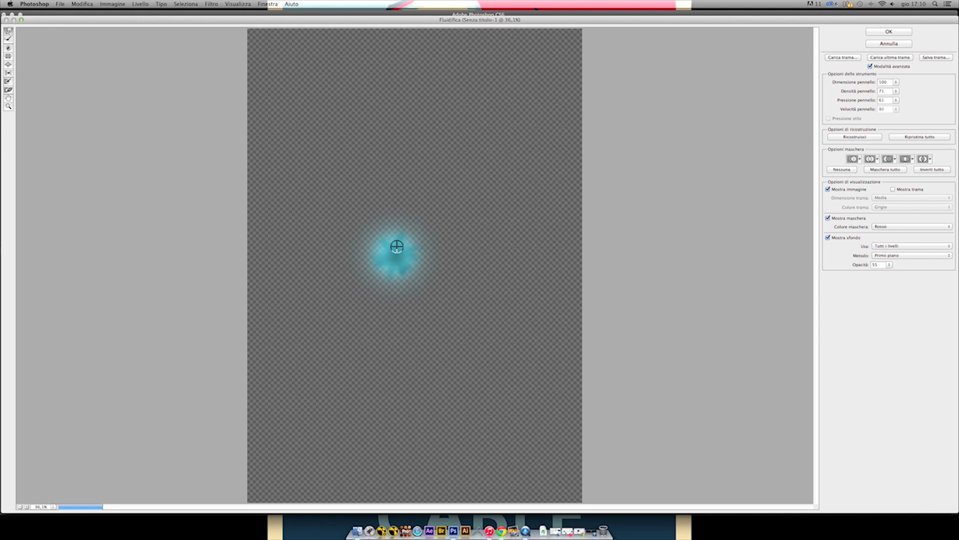
{"action": "key", "text": "Return"}
Scale the liquified core down to fit inside the halo and lower its layer opacity to 67%.
{"action": "key", "text": "super+t"}
{"action": "left_click_drag", "start_coordinate": [452, 227], "coordinate": [418, 273]}
{"action": "key", "text": "Return"}
{"action": "left_click", "coordinate": [112, 4]}
{"action": "left_click", "coordinate": [235, 90]}
{"action": "key", "text": "Return"}
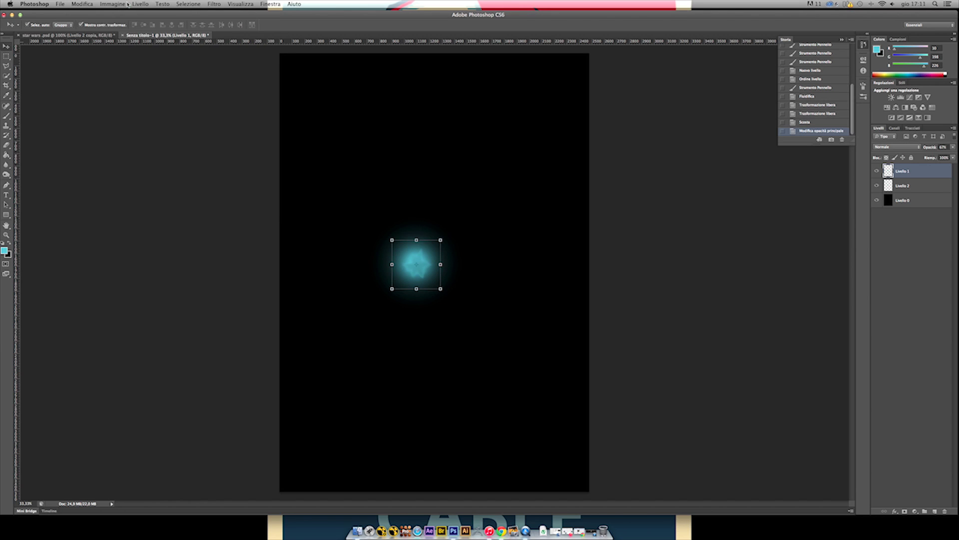
Try shifting the glow core's hue with Hue/Saturation and lowering its layer opacity to about 44%.
{"action": "left_click", "coordinate": [112, 4]}
{"action": "left_click", "coordinate": [234, 72]}
{"action": "left_click_drag", "start_coordinate": [655, 134], "coordinate": [693, 135]}
{"action": "key", "text": "Return"}
{"action": "left_click_drag", "start_coordinate": [953, 147], "coordinate": [922, 157]}
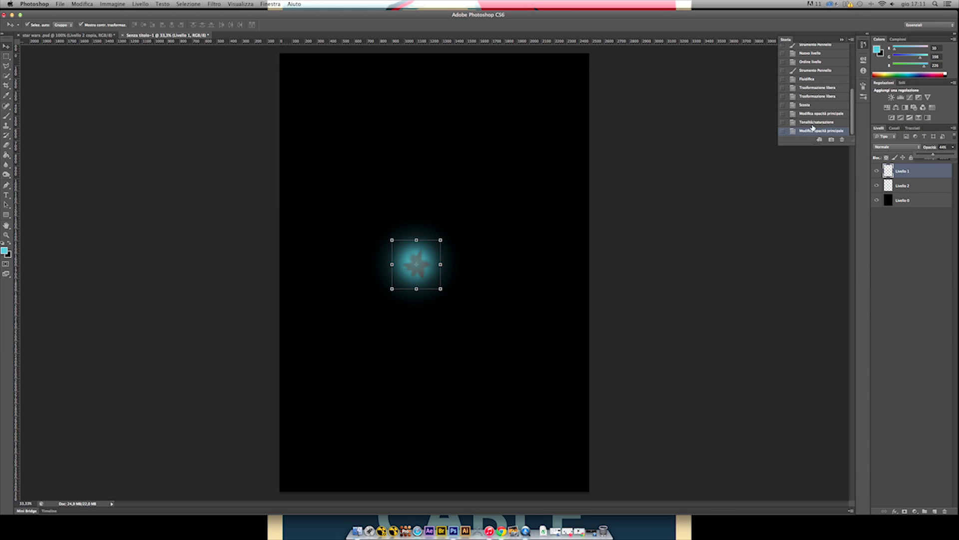
Merge the two glow layers and transform the result into a slim diagonal laser streak.
{"action": "key", "text": "super+e"}
{"action": "key", "text": "super+t"}
{"action": "right_click", "coordinate": [404, 273]}
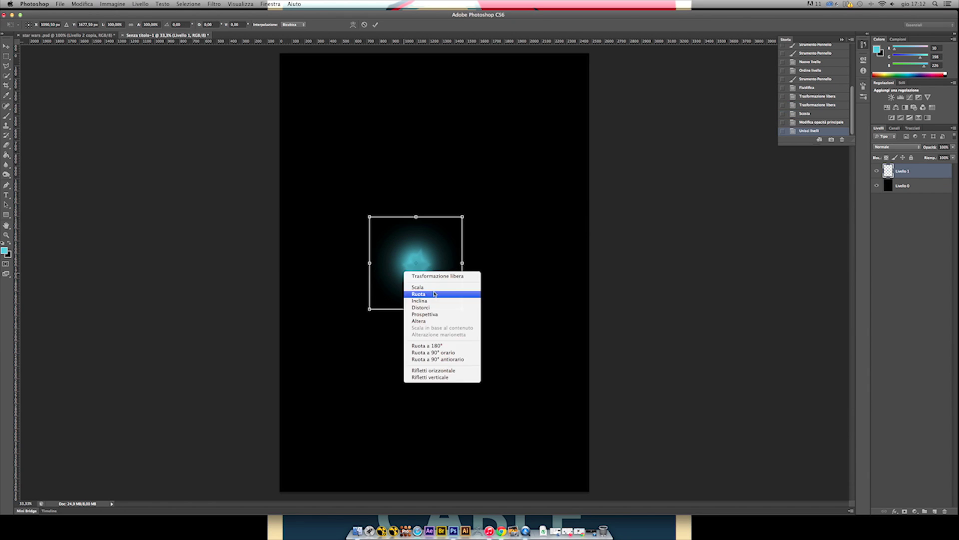
{"action": "left_click", "coordinate": [435, 294]}
{"action": "left_click_drag", "start_coordinate": [462, 217], "coordinate": [439, 220]}
{"action": "left_click_drag", "start_coordinate": [450, 316], "coordinate": [464, 312]}
{"action": "left_click_drag", "start_coordinate": [429, 226], "coordinate": [417, 261]}
{"action": "key", "text": "Return"}
Duplicate the cyan streak into star wars .psd as the topmost layer and fit it beside the nearer TIE fighter.
{"action": "key", "text": "Return"}
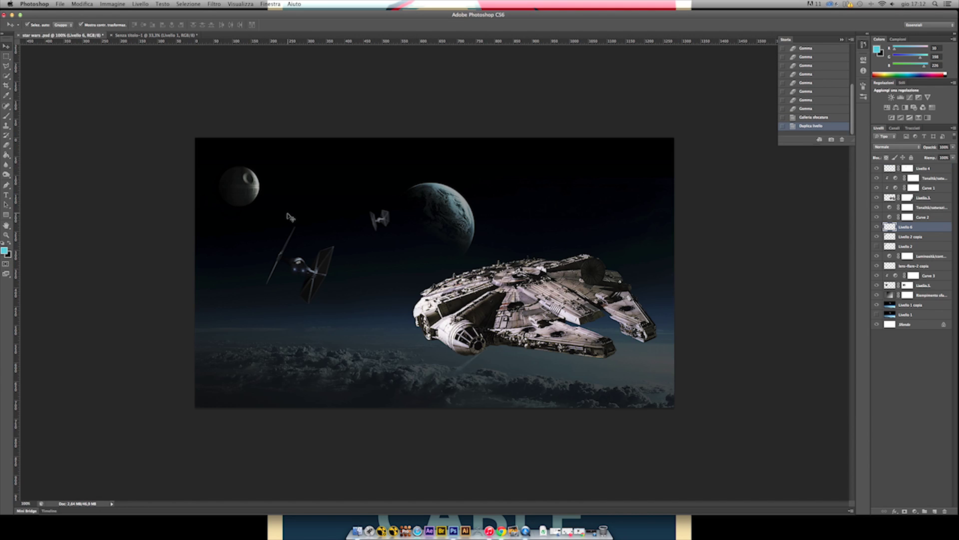
{"action": "key", "text": "super+shift+bracketright"}
{"action": "key", "text": "super+minus"}
{"action": "key", "text": "super+minus"}
{"action": "key", "text": "super+minus"}
{"action": "left_click_drag", "start_coordinate": [454, 381], "coordinate": [455, 359]}
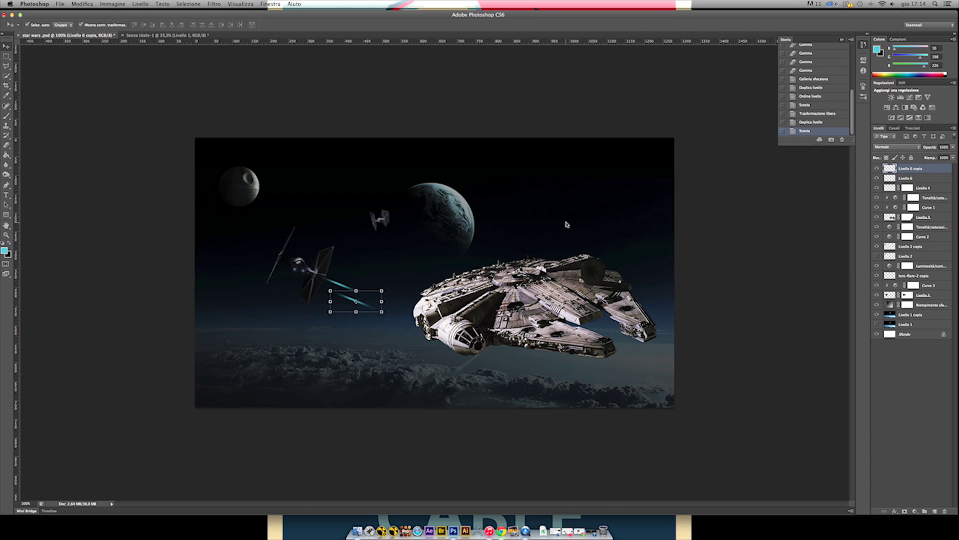
Recolour the laser streak from cyan to red with Hue/Saturation.
{"action": "left_click", "coordinate": [113, 4]}
{"action": "key", "text": "super+u"}
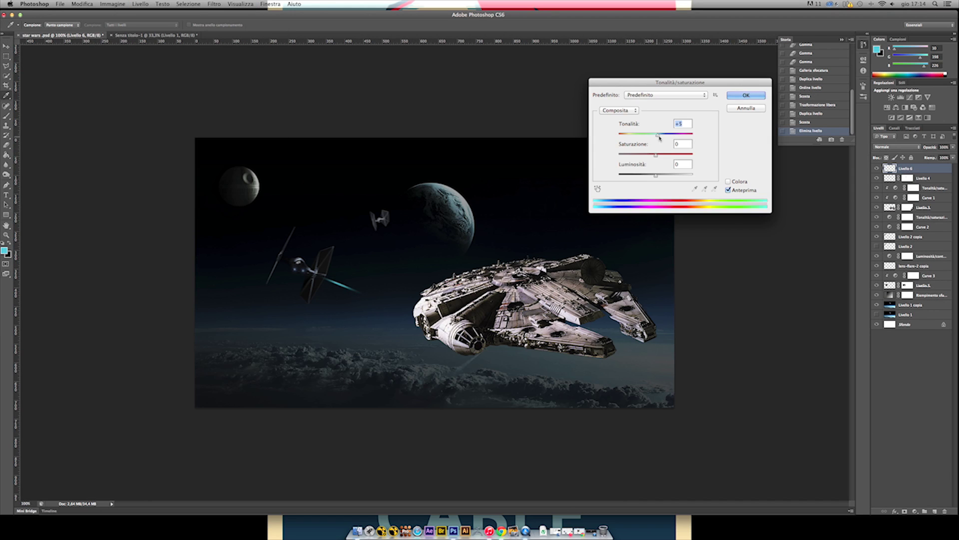
{"action": "left_click", "coordinate": [739, 100]}
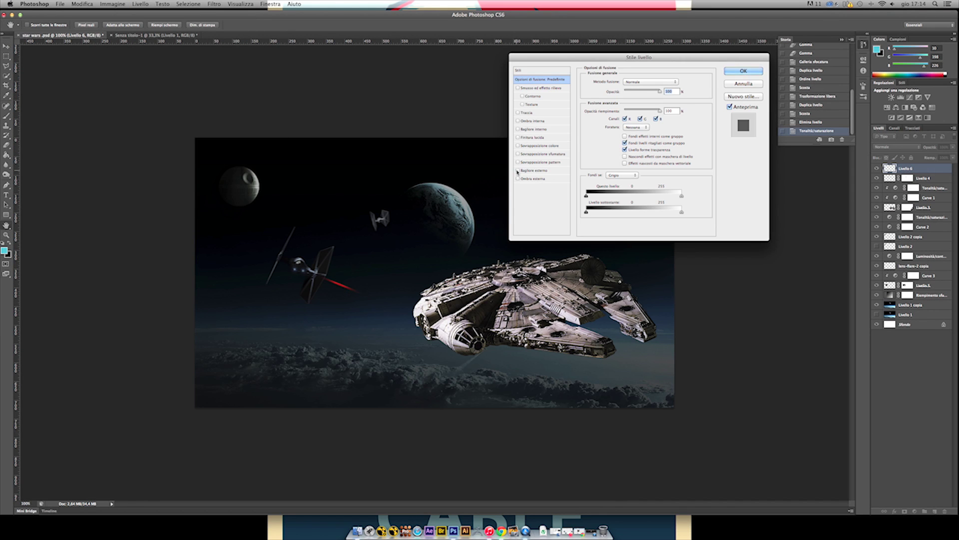
{"action": "key", "text": "Escape"}
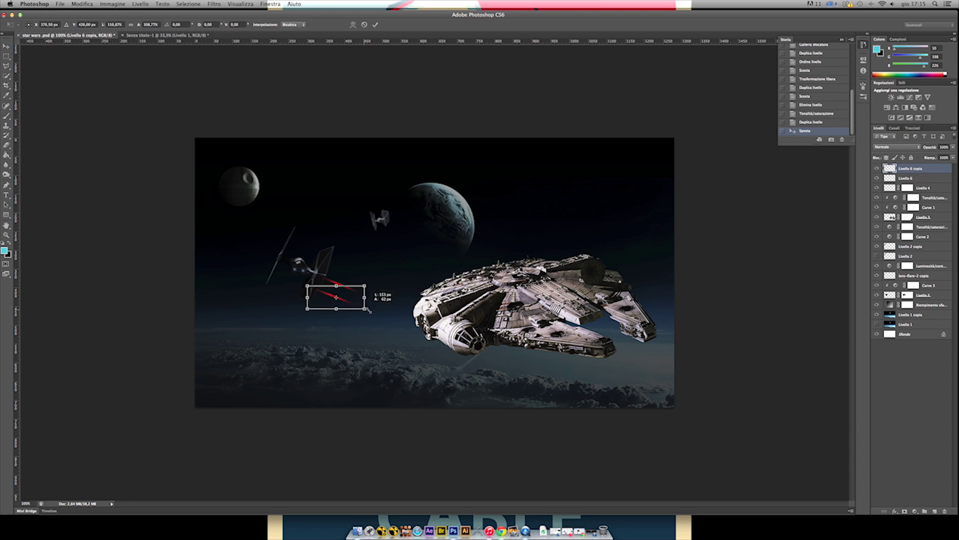
Duplicate the red laser twice and scale and position the copies between the nearer TIE fighter and the Falcon.
{"action": "key", "text": "Return"}
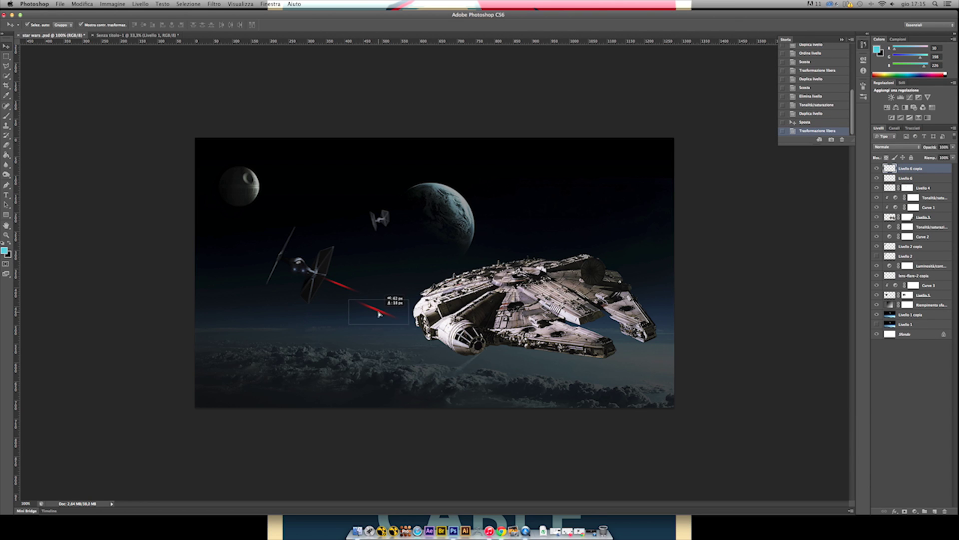
{"action": "left_click_drag", "start_coordinate": [330, 283], "coordinate": [316, 291]}
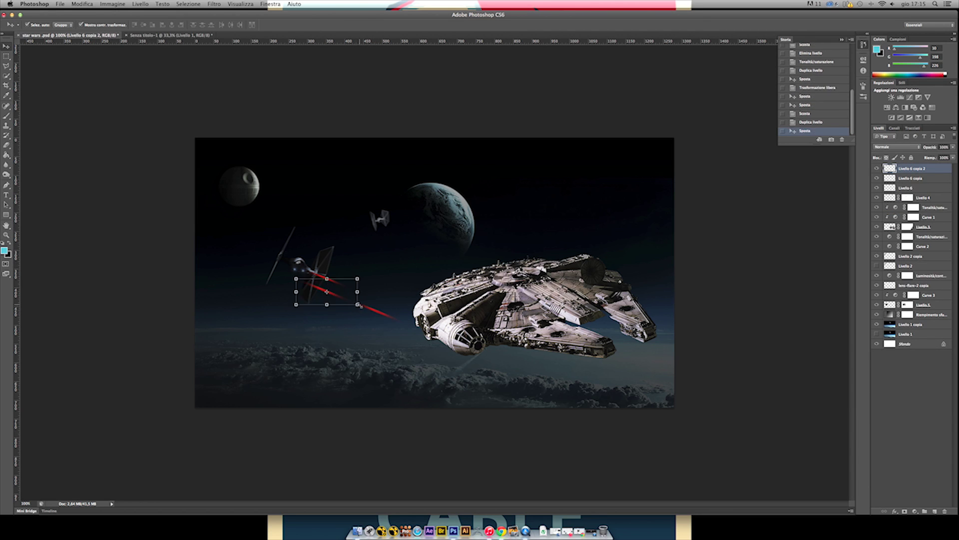
{"action": "key", "text": "Return"}
{"action": "left_click", "coordinate": [328, 295]}
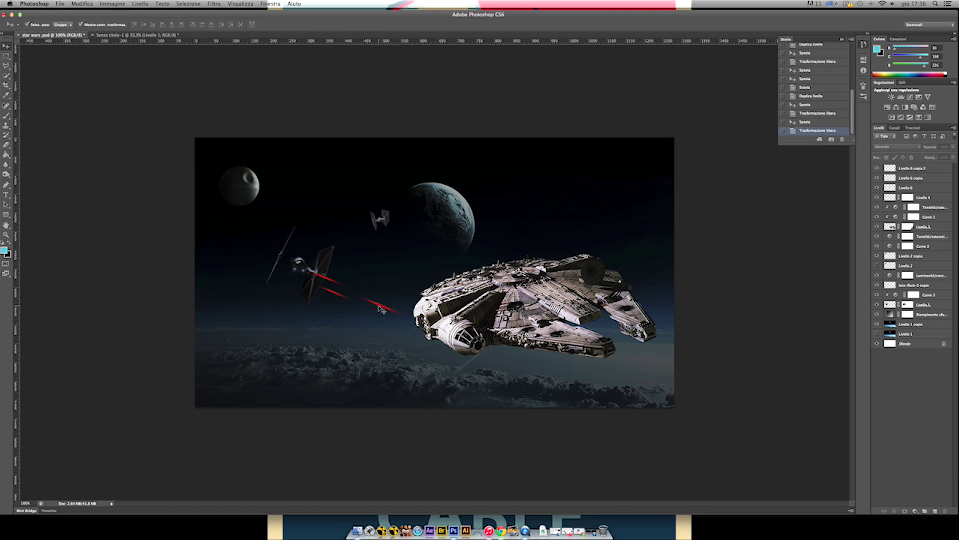
Group the three red laser layers and name the group laser.
{"action": "left_click", "coordinate": [927, 189], "text": "shift"}
{"action": "left_click_drag", "start_coordinate": [926, 190], "coordinate": [945, 511]}
{"action": "key", "text": "super+g"}
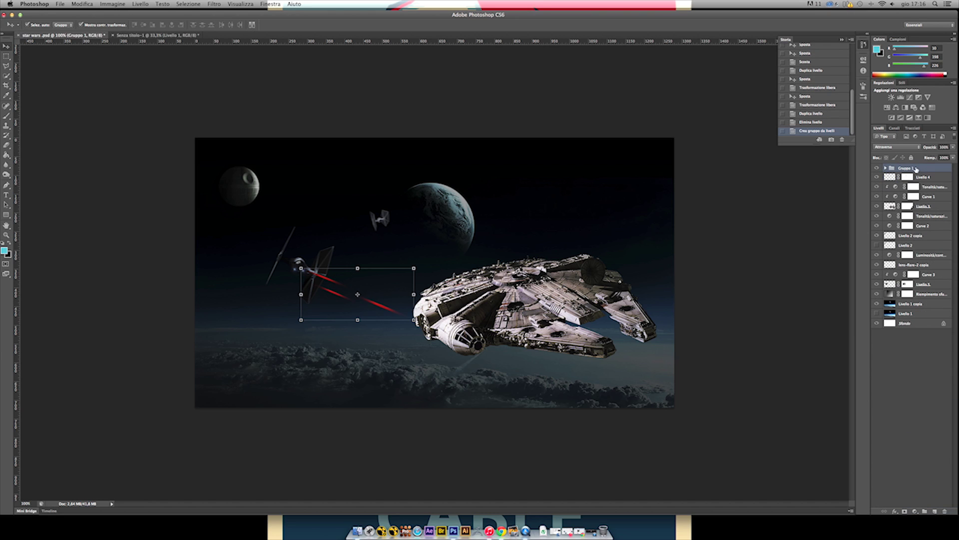
{"action": "left_click", "coordinate": [885, 168]}
Duplicate a laser inside the laser group and place the additional streak above the others beside the nearer TIE fighter.
{"action": "key", "text": "super+alt+j"}
{"action": "key", "text": "Return"}
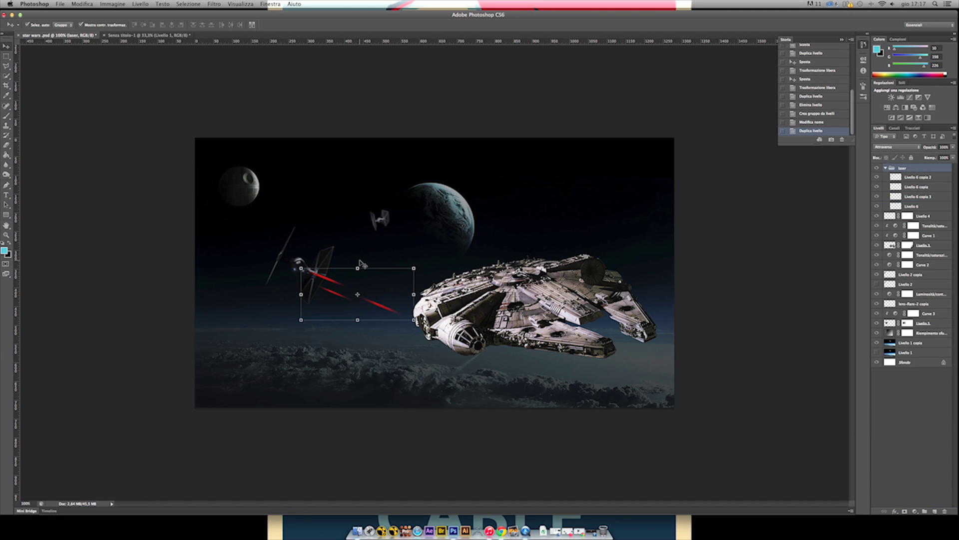
{"action": "key", "text": "Return"}
{"action": "left_click", "coordinate": [921, 208]}
{"action": "left_click", "coordinate": [356, 277]}
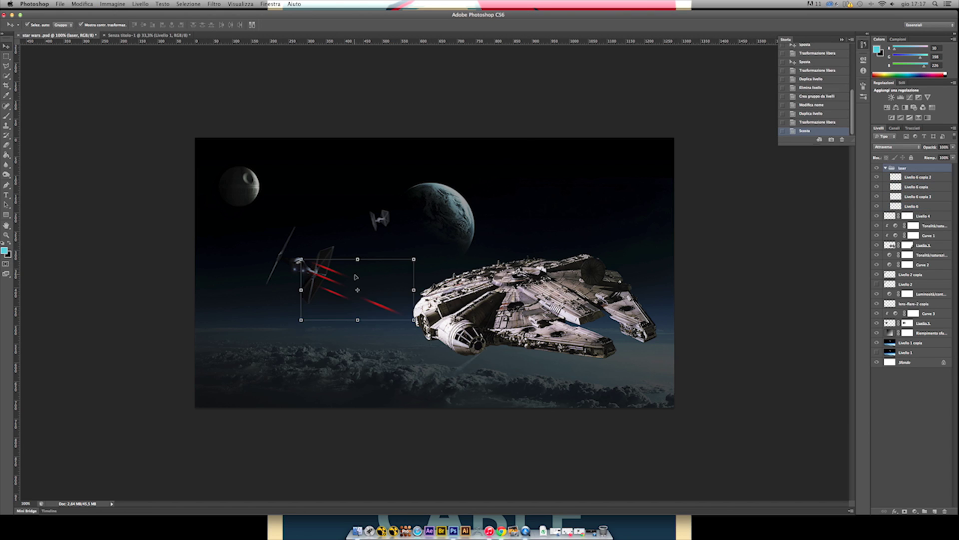
Delete the additional laser streak, Livello 6, and show the other hidden lasers in the group again.
{"action": "left_click", "coordinate": [909, 207]}
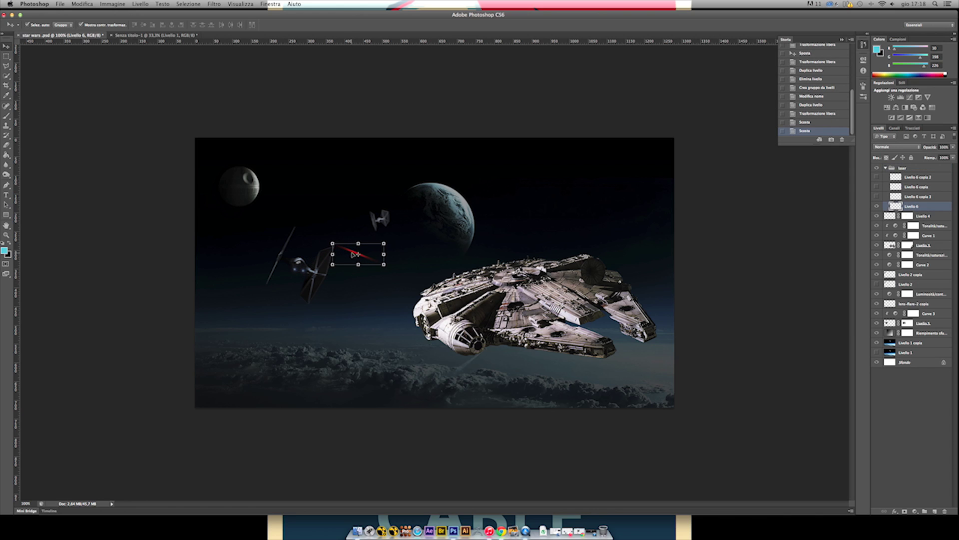
{"action": "left_click", "coordinate": [937, 205]}
{"action": "key", "text": "Delete"}
{"action": "left_click_drag", "start_coordinate": [877, 197], "coordinate": [878, 177]}
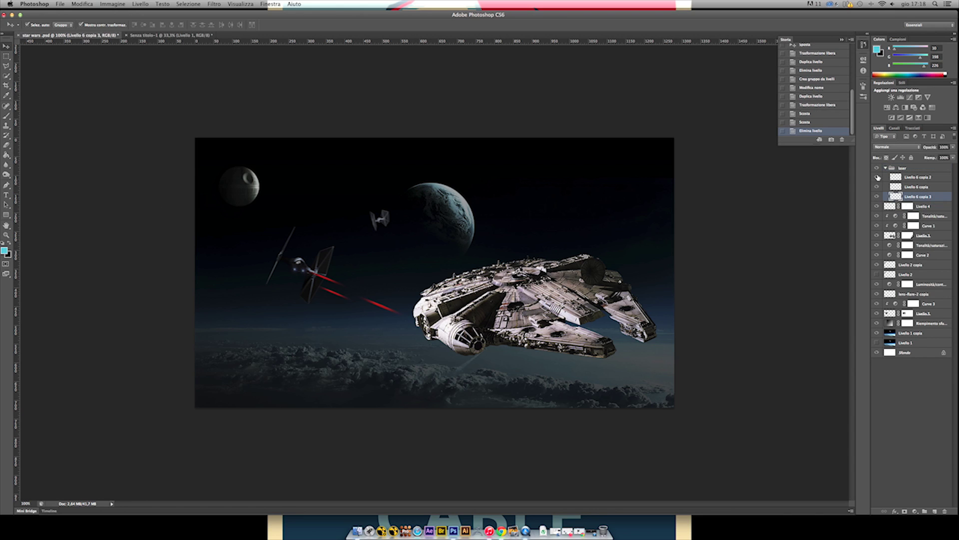
Duplicate a red laser above the laser group and shrink it to about half size beside the distant TIE fighter.
{"action": "left_click", "coordinate": [889, 168]}
{"action": "left_click", "coordinate": [917, 177]}
{"action": "right_click", "coordinate": [894, 178]}
{"action": "left_click", "coordinate": [876, 200]}
{"action": "key", "text": "Return"}
{"action": "left_click_drag", "start_coordinate": [917, 177], "coordinate": [916, 166]}
{"action": "left_click_drag", "start_coordinate": [336, 293], "coordinate": [392, 236]}
{"action": "key", "text": "ctrl+t"}
{"action": "left_click_drag", "start_coordinate": [419, 249], "coordinate": [407, 258]}
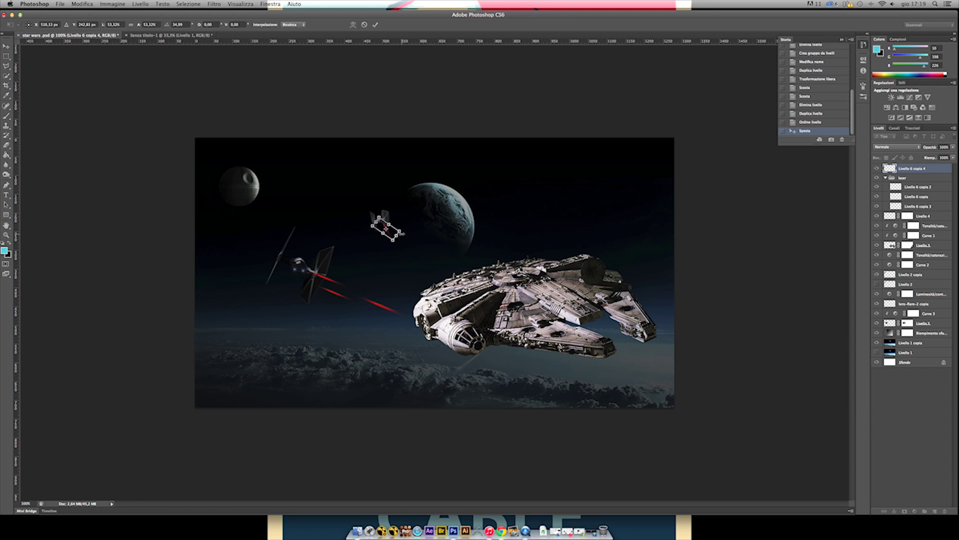
{"action": "key", "text": "Return"}
{"action": "left_click", "coordinate": [173, 216]}
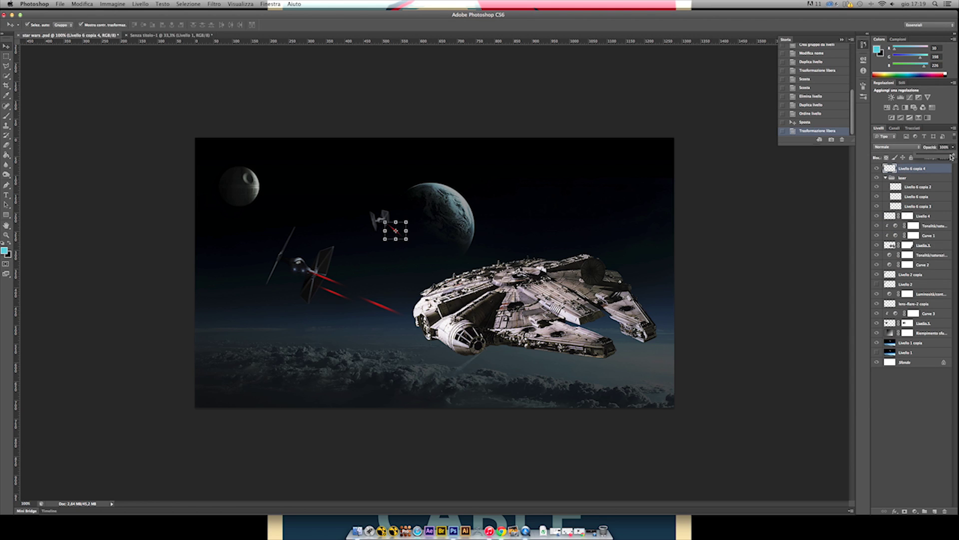
Duplicate the small laser, offset the copy parallel beside the distant TIE fighter, and move both small lasers into the laser group.
{"action": "left_click", "coordinate": [911, 168]}
{"action": "right_click", "coordinate": [912, 167]}
{"action": "left_click", "coordinate": [894, 190]}
{"action": "key", "text": "Return"}
{"action": "left_click_drag", "start_coordinate": [386, 221], "coordinate": [389, 228]}
{"action": "key", "text": "Return"}
{"action": "left_click_drag", "start_coordinate": [921, 189], "coordinate": [920, 188]}
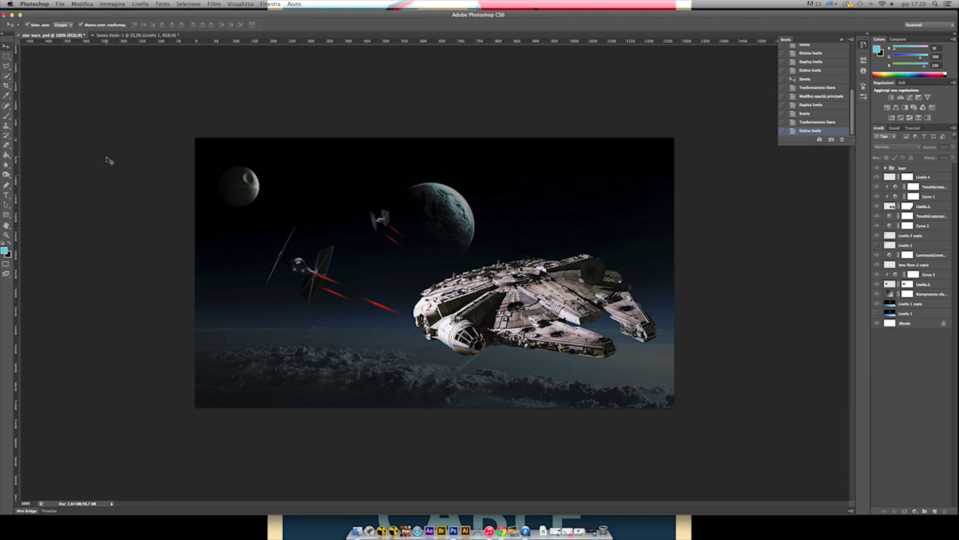
{"action": "key", "text": "Escape"}
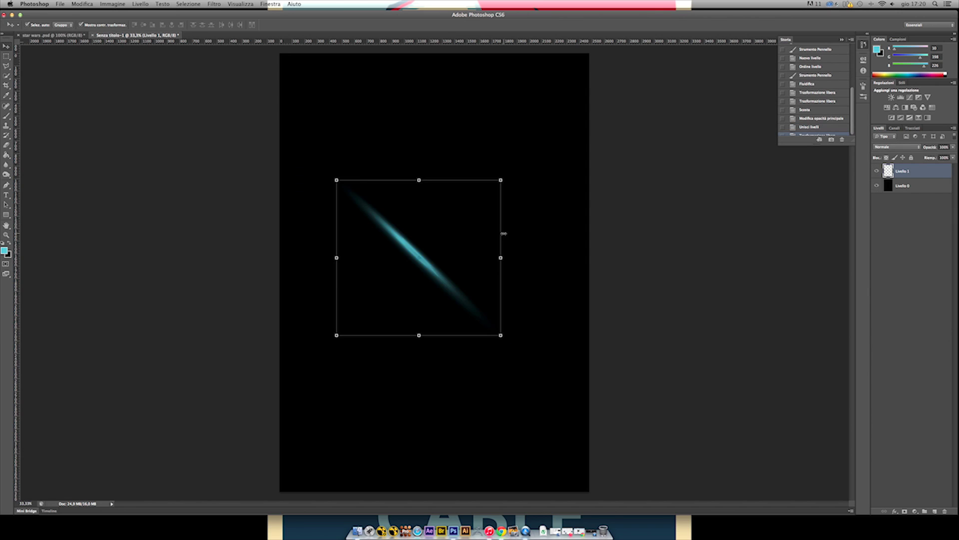
In the untitled document, rotate the cyan streak about -76° and warp it into a thicker rising arc.
{"action": "left_click_drag", "start_coordinate": [515, 344], "coordinate": [528, 185]}
{"action": "left_click_drag", "start_coordinate": [408, 255], "coordinate": [435, 267]}
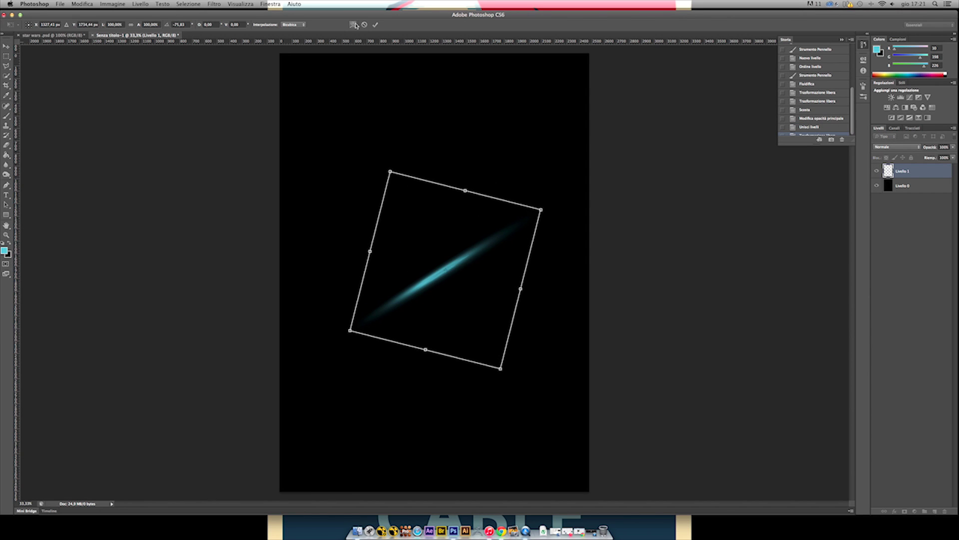
{"action": "left_click", "coordinate": [353, 25]}
{"action": "left_click_drag", "start_coordinate": [380, 240], "coordinate": [364, 203]}
{"action": "left_click_drag", "start_coordinate": [541, 210], "coordinate": [592, 174]}
{"action": "left_click_drag", "start_coordinate": [502, 368], "coordinate": [512, 332]}
{"action": "left_click_drag", "start_coordinate": [592, 174], "coordinate": [614, 172]}
{"action": "key", "text": "Return"}
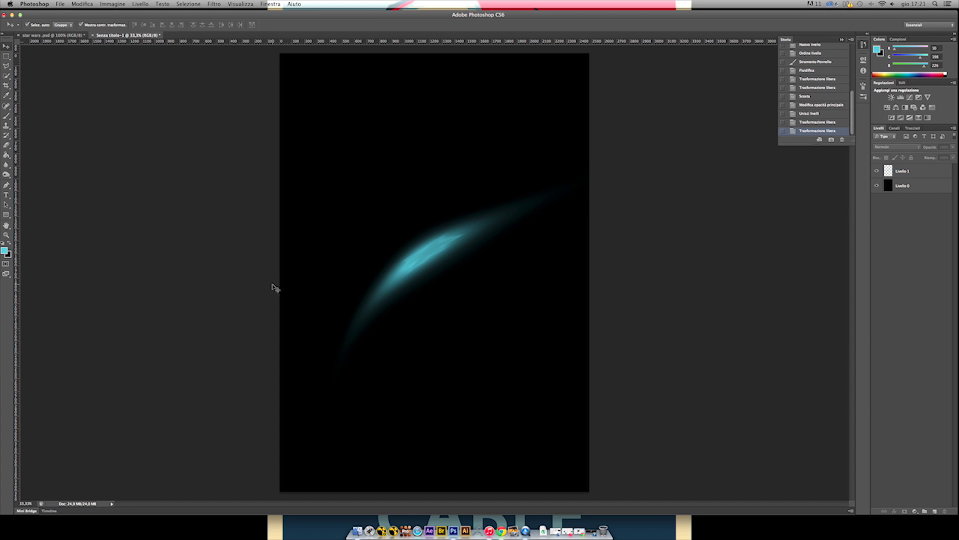
Duplicate the curved cyan streak, shift it slightly, and delete the original layer.
{"action": "key", "text": "ctrl+j"}
{"action": "key", "text": "ctrl+bracketleft"}
{"action": "left_click_drag", "start_coordinate": [439, 246], "coordinate": [425, 242]}
{"action": "key", "text": "Delete"}
Add a new layer, paint a soft cyan dab on the arc, and stretch it into a broad diagonal glow.
{"action": "key", "text": "ctrl+shift+alt+n"}
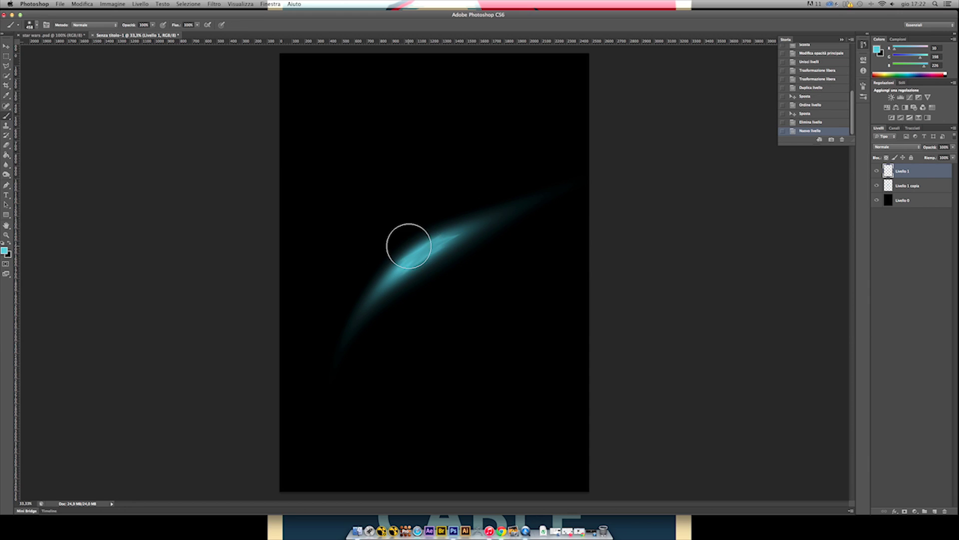
{"action": "right_click", "coordinate": [411, 235]}
{"action": "left_click", "coordinate": [396, 228]}
{"action": "key", "text": "ctrl+t"}
{"action": "right_click", "coordinate": [408, 220]}
{"action": "left_click_drag", "start_coordinate": [328, 316], "coordinate": [261, 409]}
{"action": "left_click_drag", "start_coordinate": [313, 154], "coordinate": [225, 95]}
{"action": "left_click_drag", "start_coordinate": [261, 412], "coordinate": [225, 449]}
{"action": "left_click_drag", "start_coordinate": [224, 94], "coordinate": [175, 54]}
{"action": "left_click_drag", "start_coordinate": [623, 73], "coordinate": [647, 62]}
{"action": "mouse_move", "coordinate": [321, 381]}
{"action": "left_mouse_down"}
{"action": "mouse_move", "coordinate": [312, 391]}
{"action": "mouse_move", "coordinate": [317, 382]}
{"action": "left_mouse_up"}
{"action": "left_click_drag", "start_coordinate": [551, 182], "coordinate": [561, 171]}
{"action": "key", "text": "Return"}
Warp the broad cyan glow so it curves around the upper side of the arc.
{"action": "key", "text": "ctrl+t"}
{"action": "left_click_drag", "start_coordinate": [376, 410], "coordinate": [367, 410]}
{"action": "left_click", "coordinate": [353, 24]}
{"action": "left_click_drag", "start_coordinate": [317, 167], "coordinate": [311, 155]}
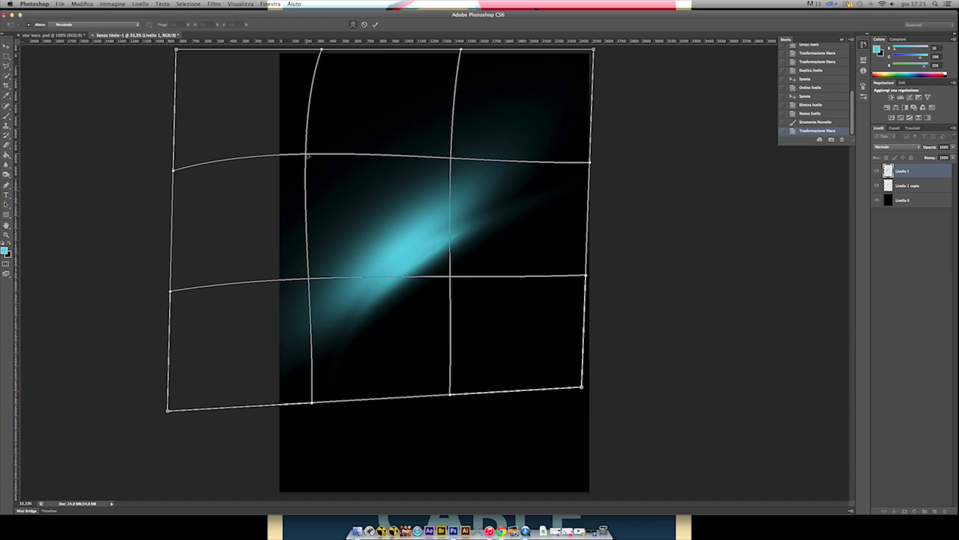
{"action": "key", "text": "Return"}
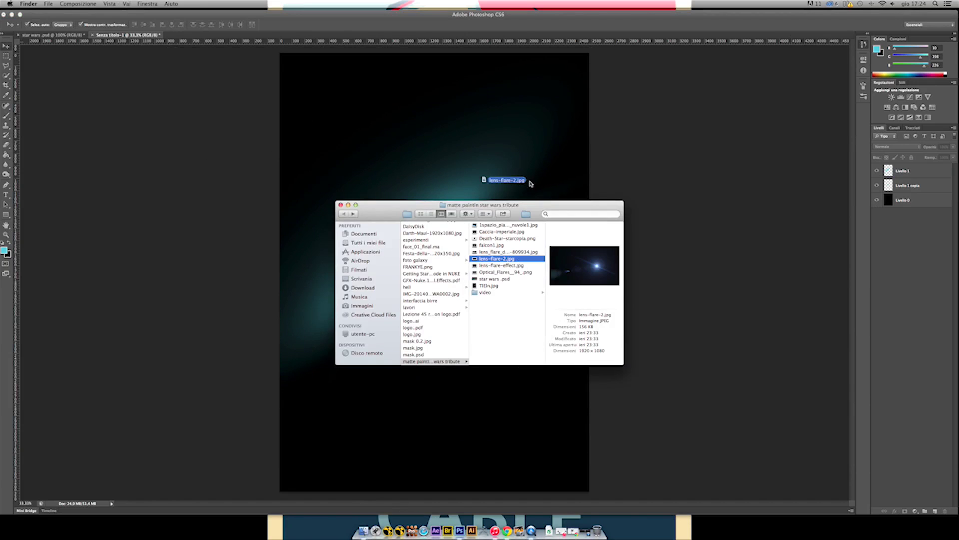
Place lens-flare-2.jpg over the cyan glow, scaled to about 33% and rotated to follow the arc's diagonal.
{"action": "left_click_drag", "start_coordinate": [531, 188], "coordinate": [519, 200]}
{"action": "left_click_drag", "start_coordinate": [600, 329], "coordinate": [502, 215]}
{"action": "left_click_drag", "start_coordinate": [425, 235], "coordinate": [434, 385]}
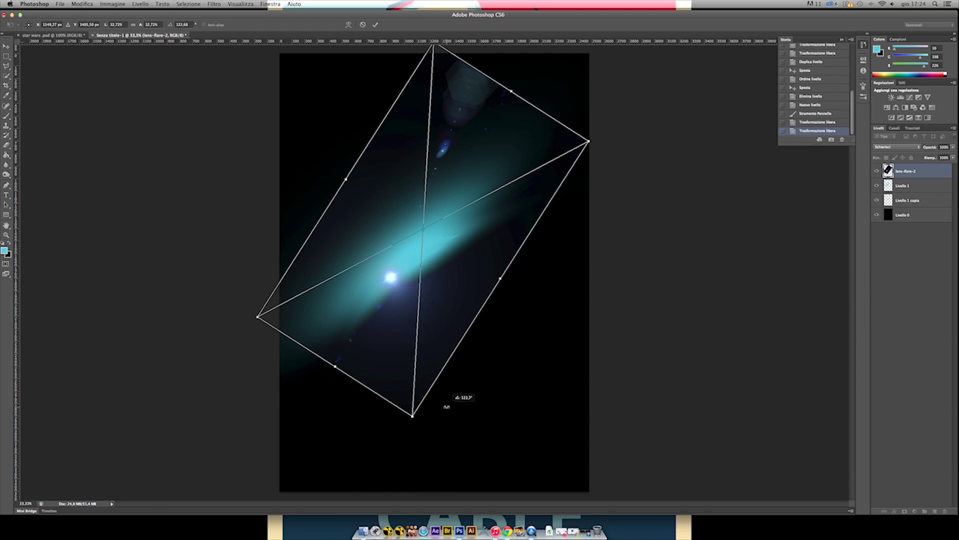
{"action": "key", "text": "Return"}
Rasterize the lens flare layer and erase its visible edges around the glow.
{"action": "key", "text": "e"}
{"action": "left_click", "coordinate": [465, 258]}
{"action": "key", "text": "Return"}
{"action": "right_click", "coordinate": [477, 88]}
{"action": "mouse_move", "coordinate": [439, 150]}
{"action": "left_mouse_down"}
{"action": "mouse_move", "coordinate": [345, 325]}
{"action": "mouse_move", "coordinate": [435, 334]}
{"action": "left_mouse_up"}
Enlarge and distort the lens flare so its light stretches diagonally along the cyan arc.
{"action": "key", "text": "v"}
{"action": "left_click_drag", "start_coordinate": [269, 401], "coordinate": [225, 450]}
{"action": "left_click_drag", "start_coordinate": [600, 214], "coordinate": [621, 184]}
{"action": "left_click_drag", "start_coordinate": [225, 449], "coordinate": [197, 472]}
{"action": "left_click_drag", "start_coordinate": [505, 150], "coordinate": [510, 130]}
{"action": "left_click_drag", "start_coordinate": [357, 305], "coordinate": [407, 273]}
{"action": "left_click_drag", "start_coordinate": [199, 475], "coordinate": [187, 420]}
{"action": "key", "text": "Return"}
Tilt the flare about -1°, align its bright core with the glow's lower edge, and erase its leftover edges.
{"action": "key", "text": "shift+Right"}
{"action": "left_click_drag", "start_coordinate": [681, 421], "coordinate": [689, 400]}
{"action": "left_click_drag", "start_coordinate": [426, 265], "coordinate": [412, 277]}
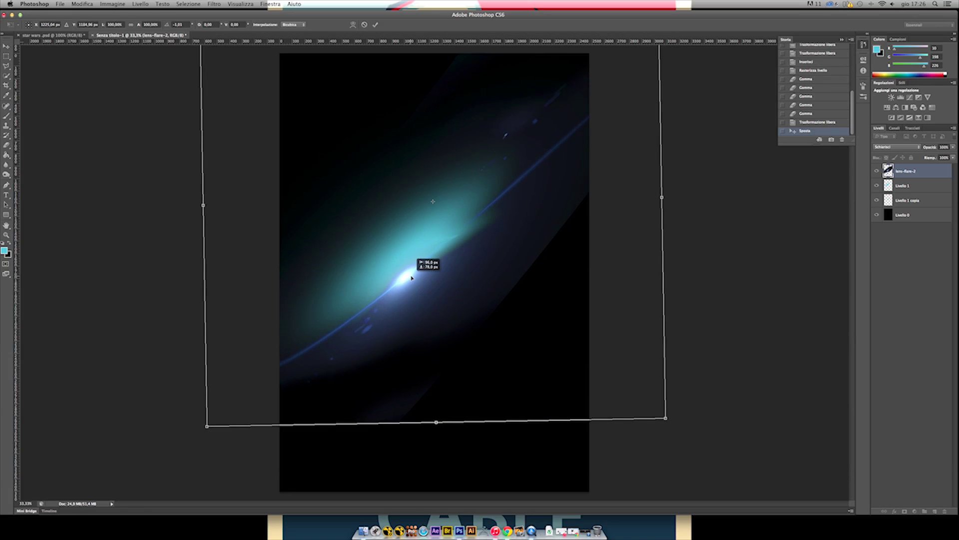
{"action": "key", "text": "Return"}
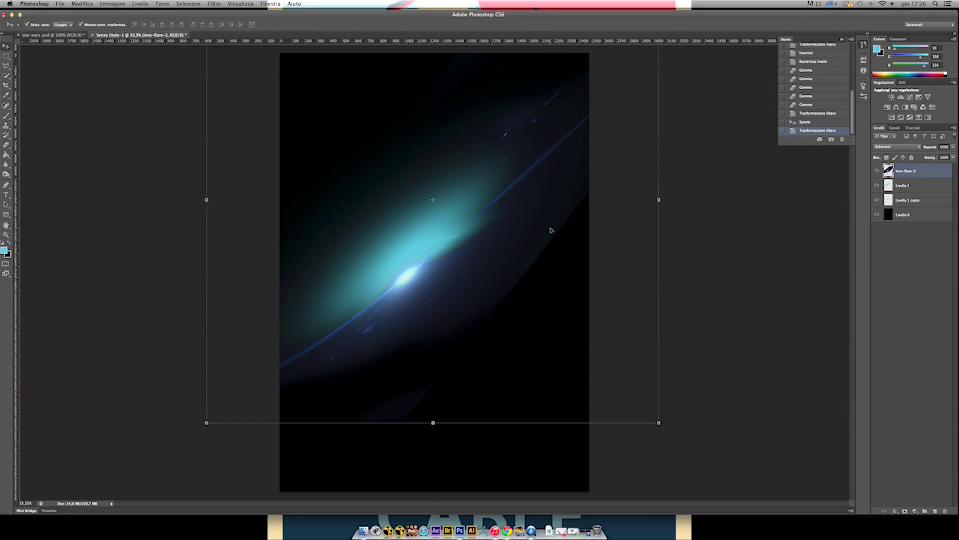
{"action": "key", "text": "e"}
{"action": "left_click_drag", "start_coordinate": [295, 367], "coordinate": [360, 375]}
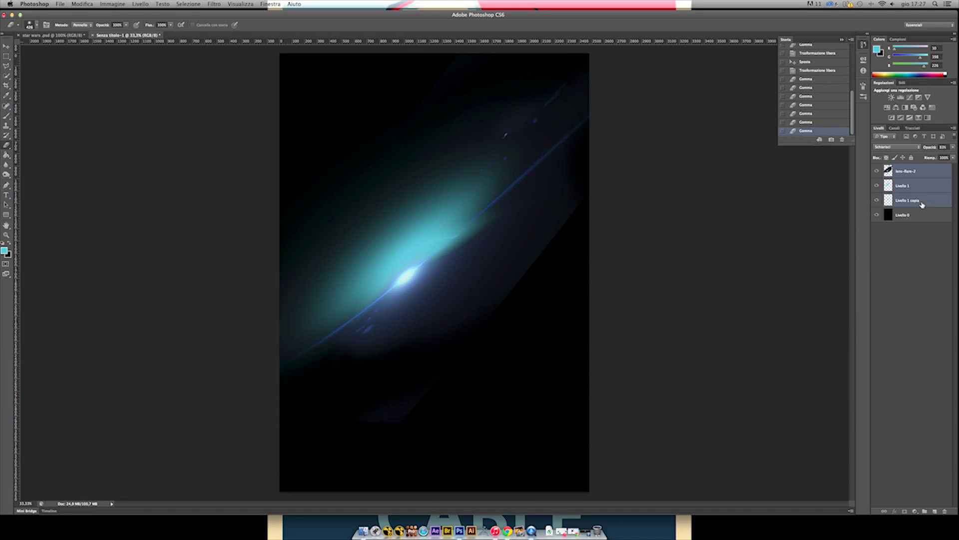
Merge the lens flare and the two cyan glow layers and duplicate the result into star wars.psd.
{"action": "right_click", "coordinate": [922, 205]}
{"action": "left_click", "coordinate": [879, 203]}
{"action": "key", "text": "Return"}
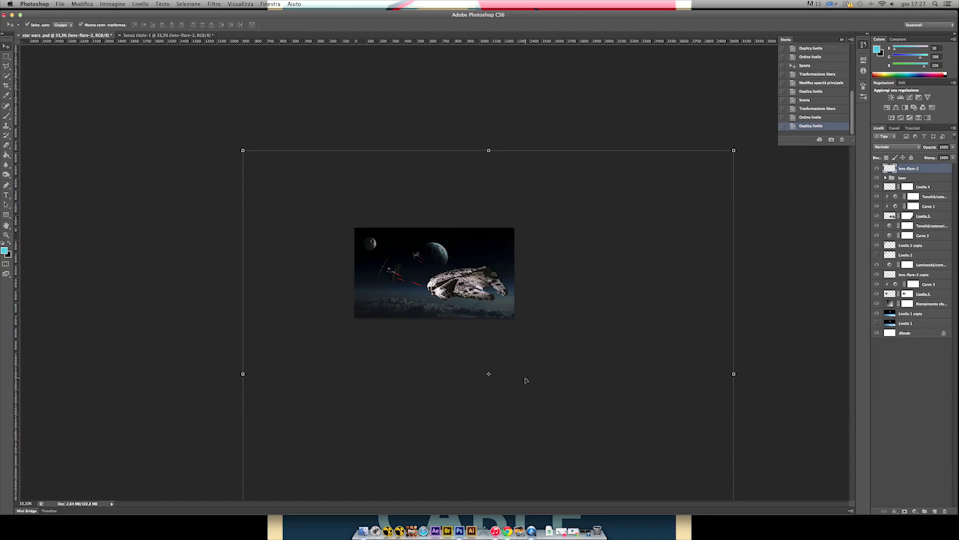
Scale the oversized flare down to roughly the canvas size and move its layer beneath the Millennium Falcon.
{"action": "key", "text": "shift+Up"}
{"action": "key", "text": "shift+Up"}
{"action": "key", "text": "shift+Up"}
{"action": "key", "text": "shift+Up"}
{"action": "key", "text": "shift+Up"}
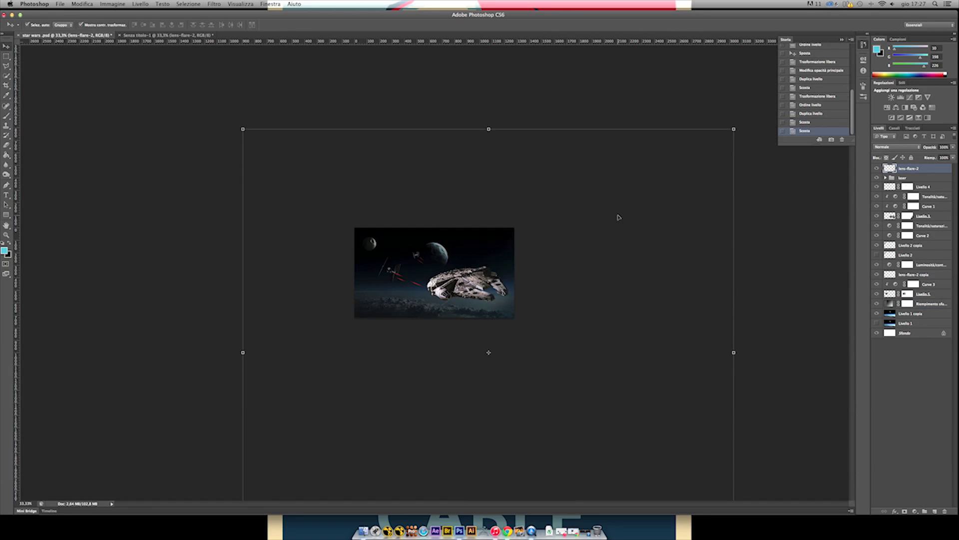
{"action": "left_click_drag", "start_coordinate": [243, 96], "coordinate": [298, 150]}
{"action": "left_click_drag", "start_coordinate": [610, 174], "coordinate": [510, 196]}
{"action": "key", "text": "Return"}
{"action": "key", "text": "super+bracketleft"}
Shrink the flare to about 55%, rotate it about 10.7°, and position the glow behind the Falcon's upper hull.
{"action": "key", "text": "super+t"}
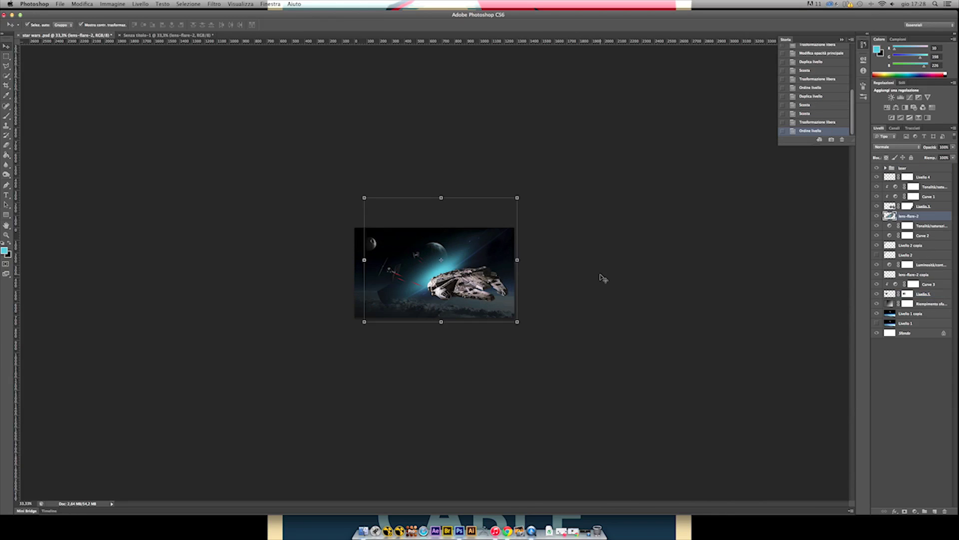
{"action": "key", "text": "super+1"}
{"action": "left_click_drag", "start_coordinate": [422, 194], "coordinate": [486, 260]}
{"action": "mouse_move", "coordinate": [287, 113]}
{"action": "left_mouse_down"}
{"action": "mouse_move", "coordinate": [319, 145]}
{"action": "mouse_move", "coordinate": [336, 125]}
{"action": "mouse_move", "coordinate": [345, 131]}
{"action": "mouse_move", "coordinate": [360, 118]}
{"action": "left_mouse_up"}
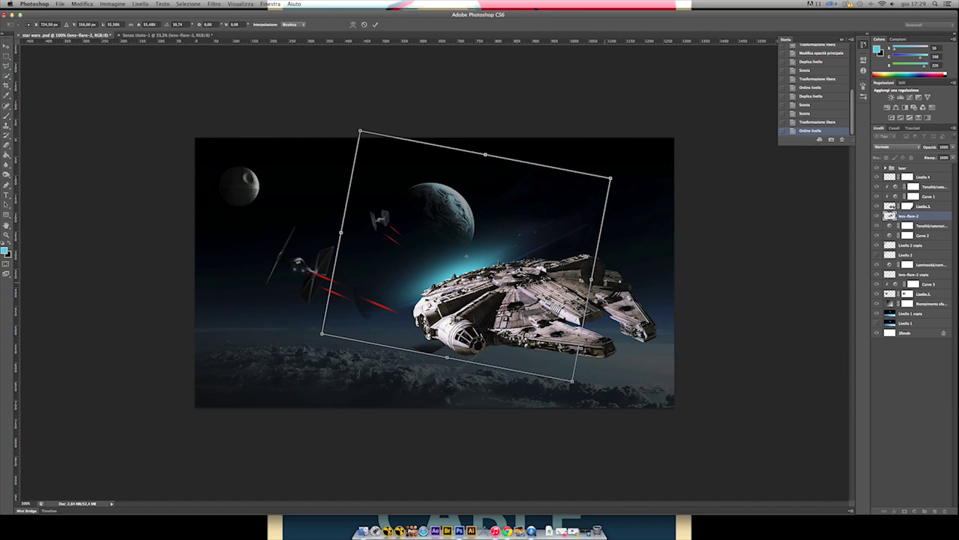
{"action": "key", "text": "Return"}
Erase the stray edges of the flare around the Falcon and fine-tune its position behind the ship.
{"action": "key", "text": "e"}
{"action": "right_click", "coordinate": [376, 192]}
{"action": "left_click", "coordinate": [506, 179]}
{"action": "left_click", "coordinate": [442, 364]}
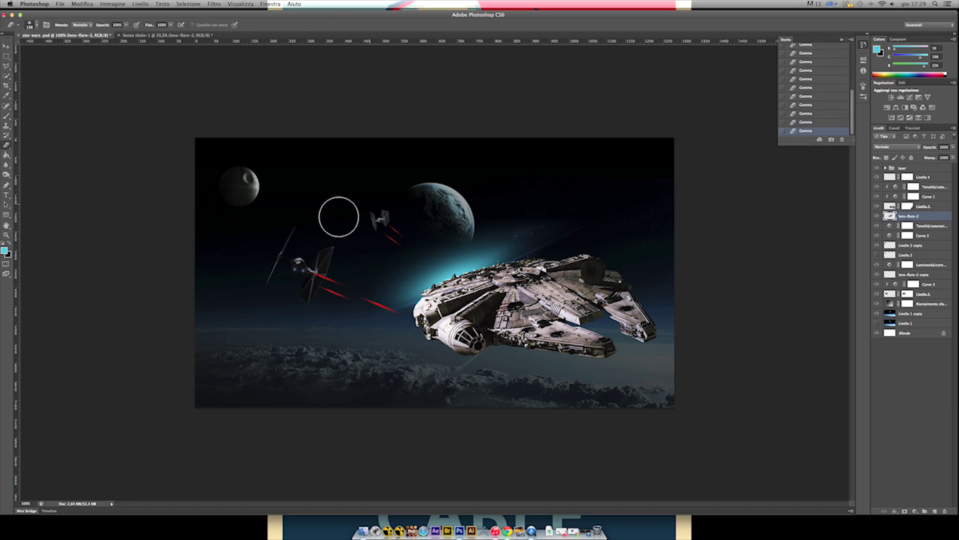
{"action": "key", "text": "ctrl+t"}
{"action": "left_click_drag", "start_coordinate": [478, 252], "coordinate": [474, 251]}
{"action": "key", "text": "Return"}
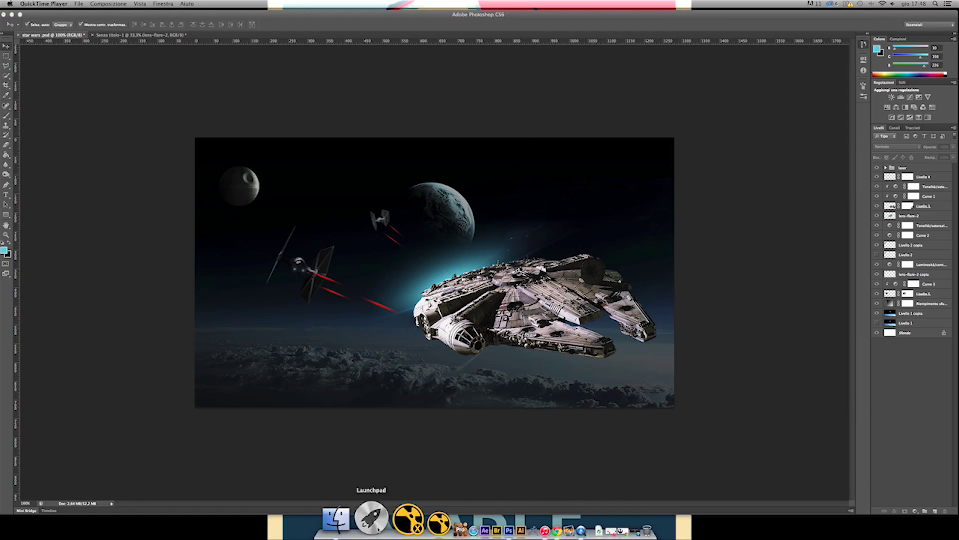
Open the 2000px-Rebel_Alliance_logo.svg.png image, duplicate the emblem into star wars.psd, and scale it down over the Falcon.
{"action": "left_click", "coordinate": [336, 520]}
{"action": "left_click", "coordinate": [259, 203]}
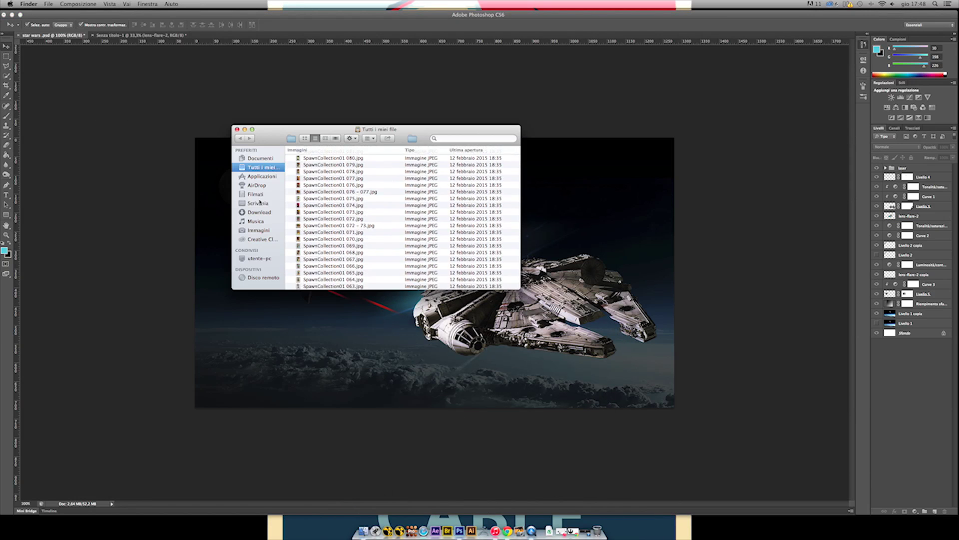
{"action": "left_click", "coordinate": [325, 138]}
{"action": "left_click", "coordinate": [323, 203]}
{"action": "double_click", "coordinate": [400, 156]}
{"action": "right_click", "coordinate": [935, 172]}
{"action": "left_click", "coordinate": [581, 225]}
{"action": "left_click_drag", "start_coordinate": [581, 226], "coordinate": [492, 323]}
{"action": "key", "text": "ctrl+t"}
{"action": "key", "text": "Return"}
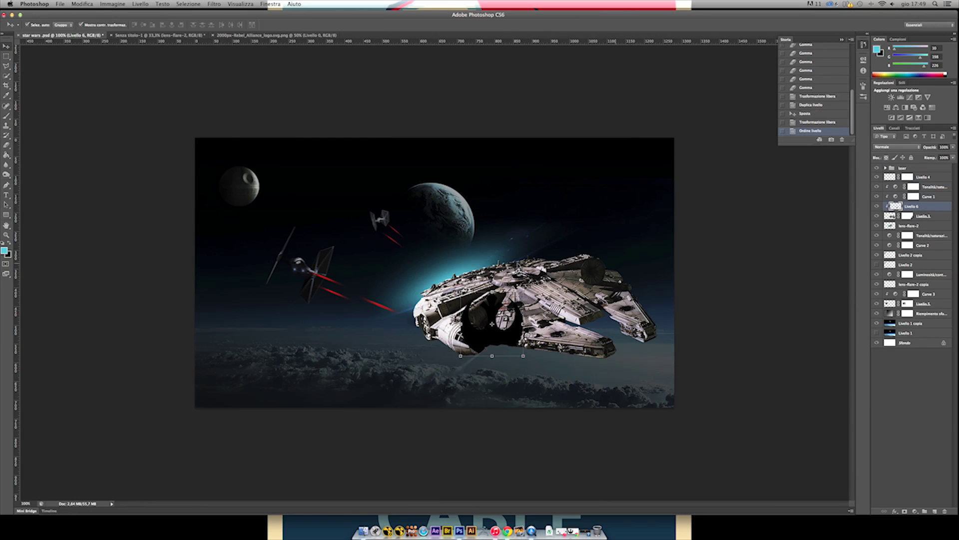
Move the Rebel emblem layer above the Curve 1 adjustment and release it from the clipping mask.
{"action": "left_click", "coordinate": [921, 210], "text": "alt"}
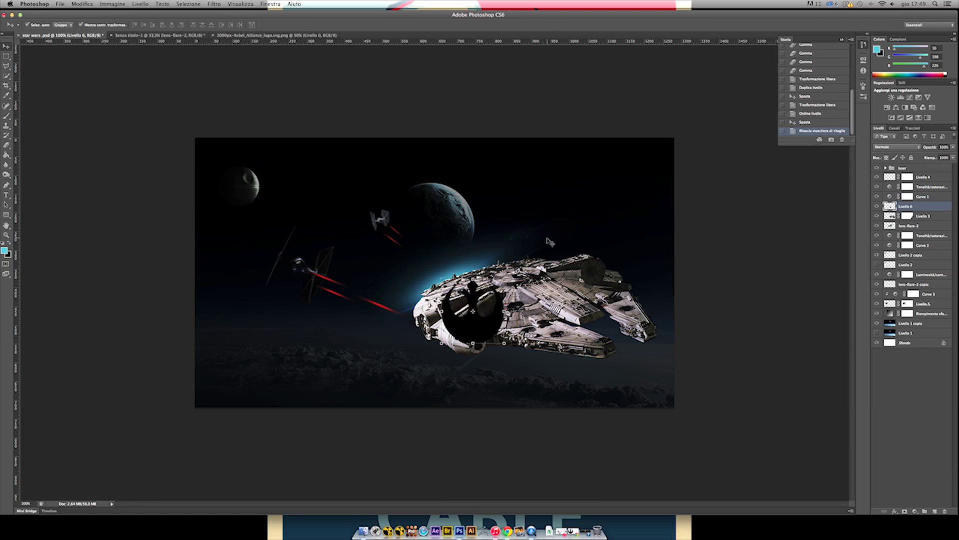
{"action": "left_click", "coordinate": [821, 123]}
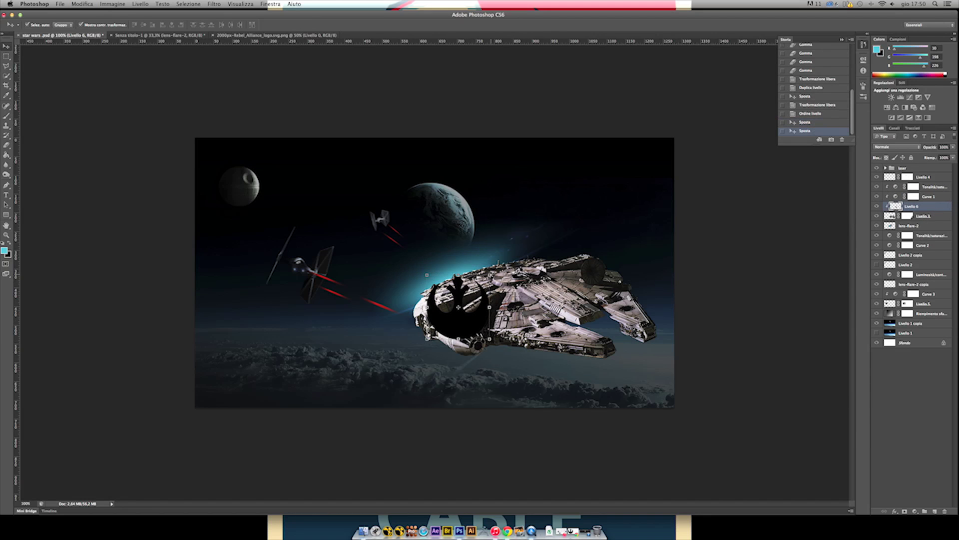
{"action": "left_click", "coordinate": [932, 195], "text": "alt"}
Shrink and rotate the Rebel emblem and place it on the Falcon's white hull beside the cockpit.
{"action": "scroll", "coordinate": [449, 299], "scroll_direction": "up", "scroll_amount": 5}
{"action": "left_click_drag", "start_coordinate": [455, 305], "coordinate": [468, 336]}
{"action": "right_click", "coordinate": [472, 333]}
{"action": "left_click", "coordinate": [477, 340]}
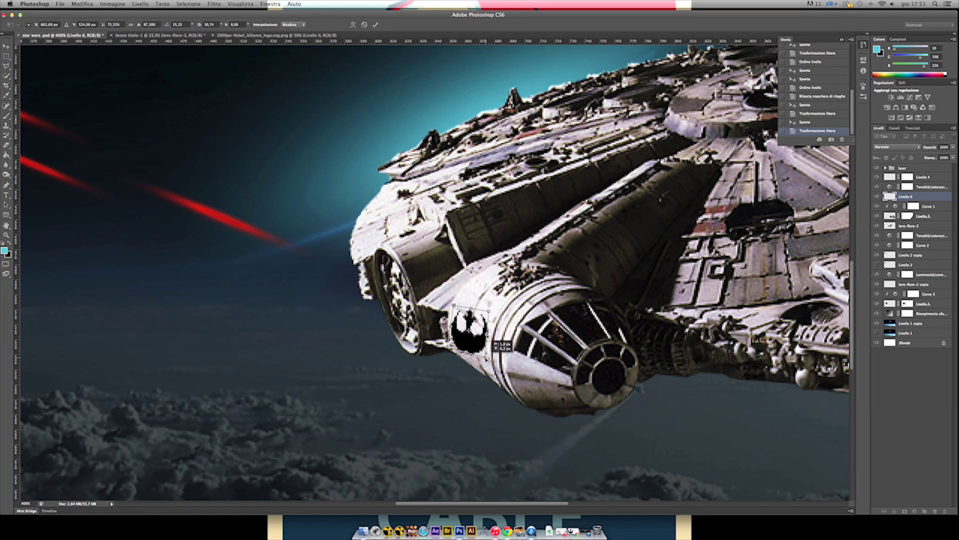
{"action": "key", "text": "Return"}
Adjust the emblem's proportions and tilt so it follows the curved hull beside the cockpit.
{"action": "key", "text": "ctrl+t"}
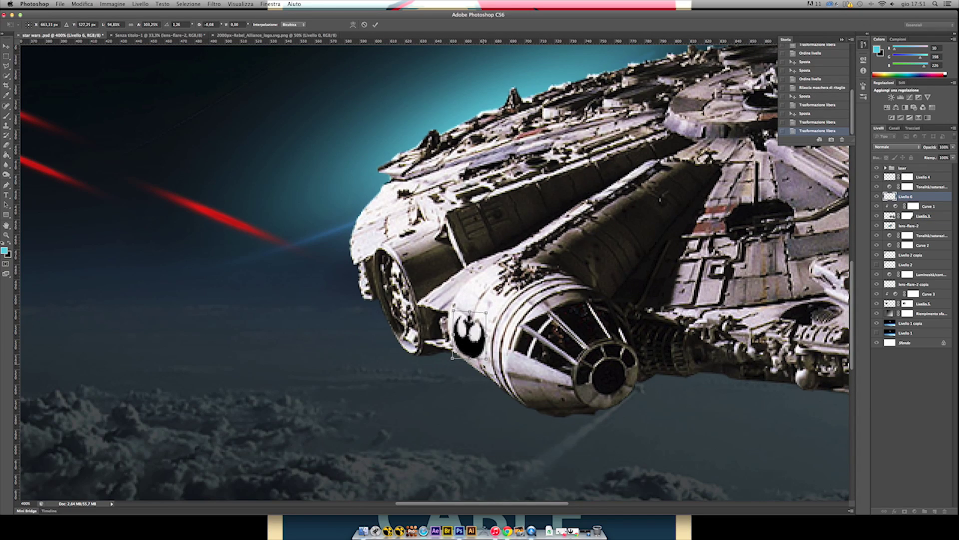
{"action": "scroll", "coordinate": [490, 348], "scroll_direction": "down", "scroll_amount": 3}
{"action": "scroll", "coordinate": [432, 347], "scroll_direction": "up", "scroll_amount": 5}
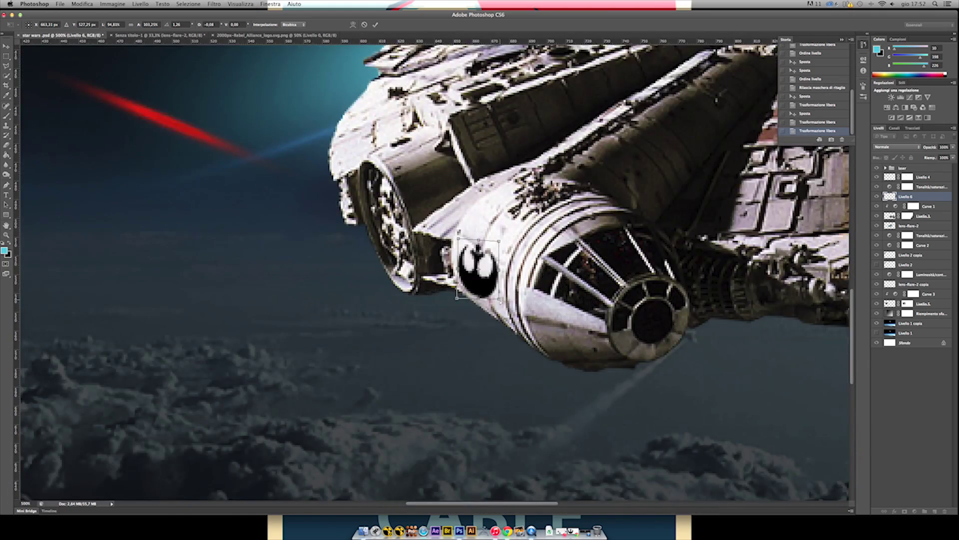
{"action": "key", "text": "Return"}
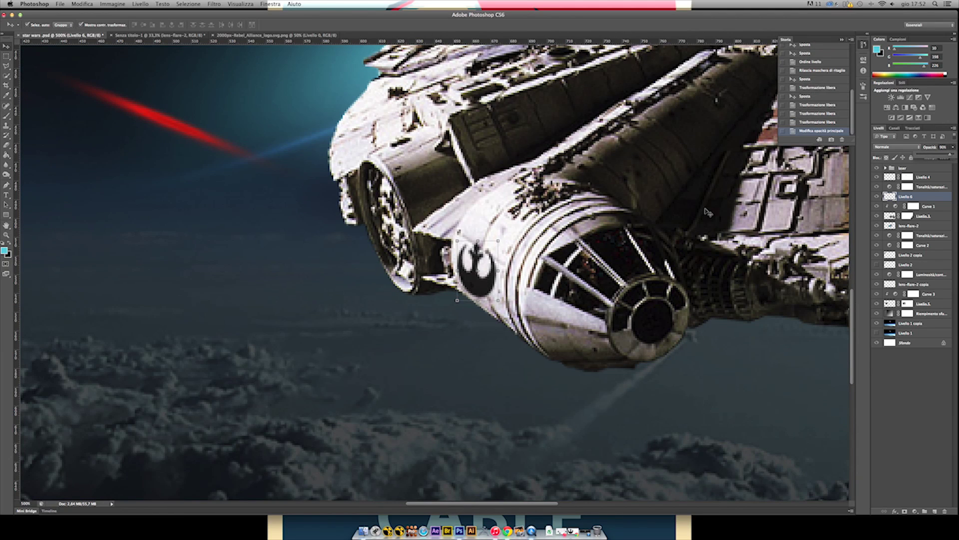
Add a layer mask to the emblem and wear away parts of it with black strokes of a small brush.
{"action": "left_click", "coordinate": [904, 511]}
{"action": "key", "text": "b"}
{"action": "right_click", "coordinate": [471, 241]}
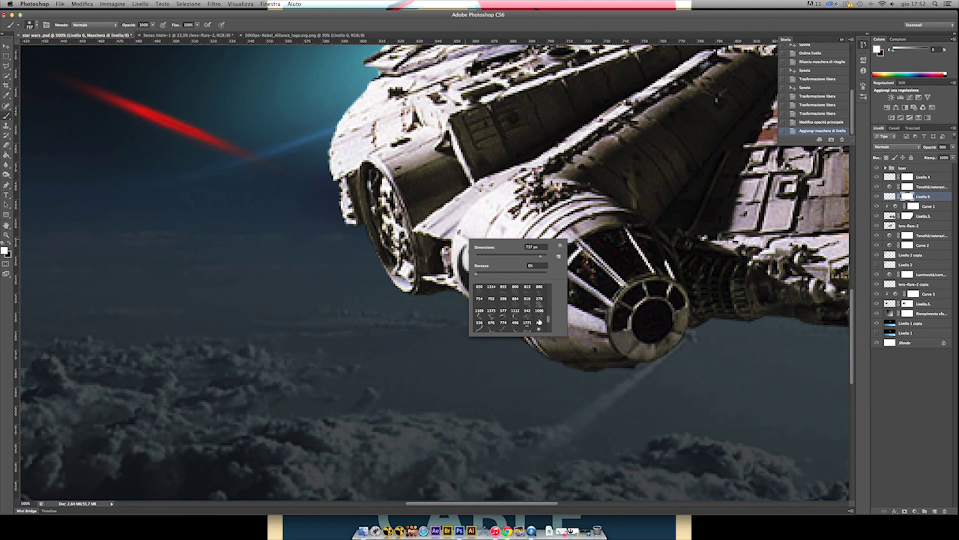
{"action": "key", "text": "Escape"}
{"action": "key", "text": "x"}
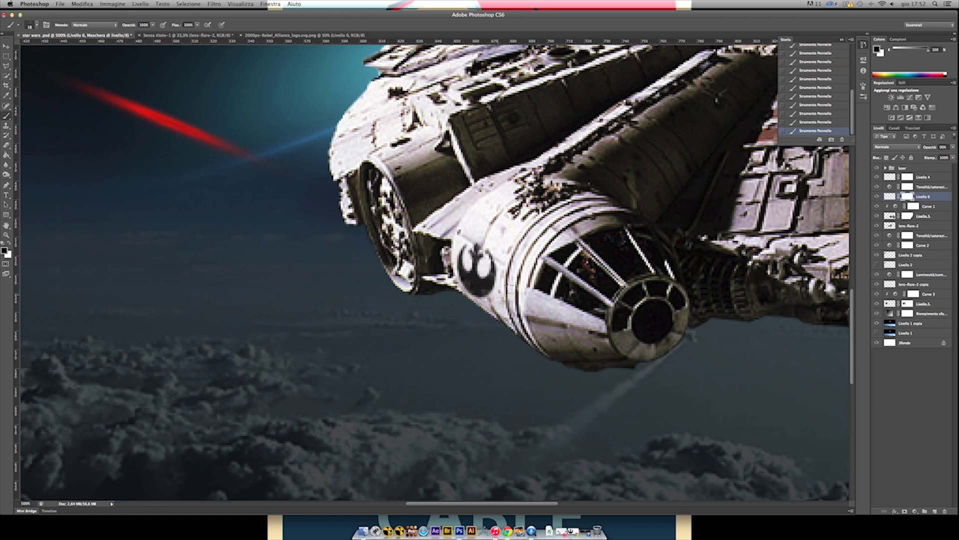
{"action": "key", "text": "super+1"}
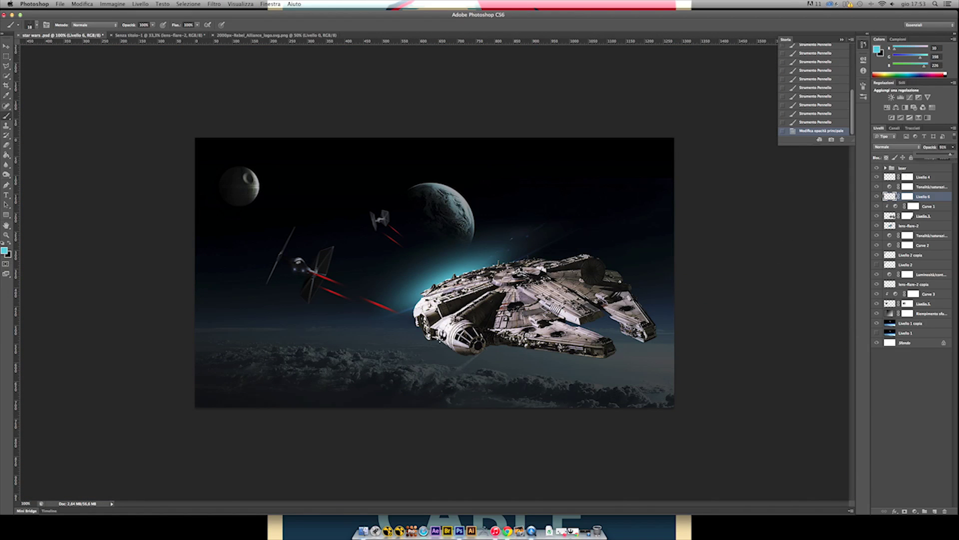
Examine the composite up close and from afar to check how the emblem blends into the hull.
{"action": "key", "text": "super+plus"}
{"action": "key", "text": "super+plus"}
{"action": "key", "text": "super+plus"}
{"action": "key", "text": "super+minus"}
{"action": "key", "text": "super+minus"}
{"action": "key", "text": "super+minus"}
{"action": "key", "text": "super+minus"}
{"action": "right_click", "coordinate": [347, 235]}
{"action": "left_click", "coordinate": [685, 324]}
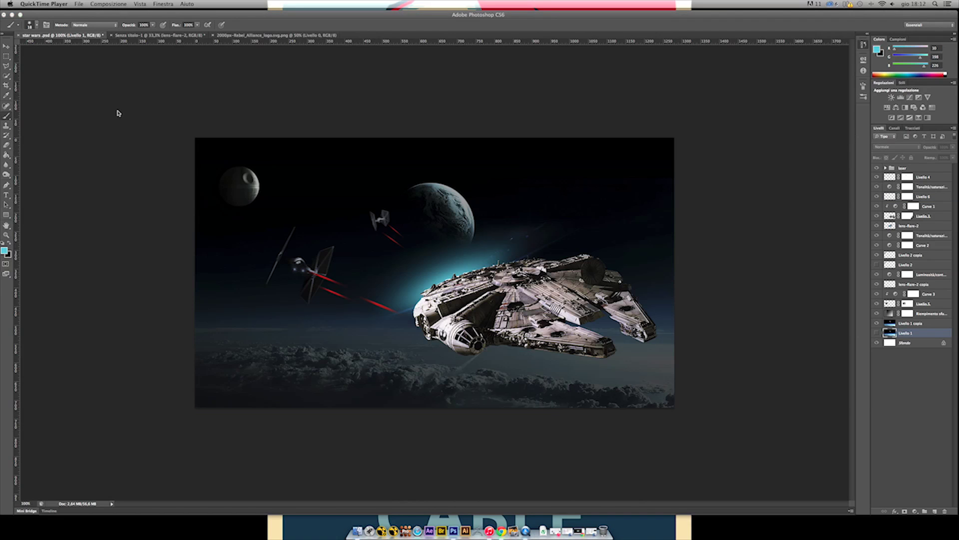
Lower the opacity of the gradient fill layer above the sky background to about 28%.
{"action": "left_click", "coordinate": [118, 113]}
{"action": "left_click", "coordinate": [930, 313]}
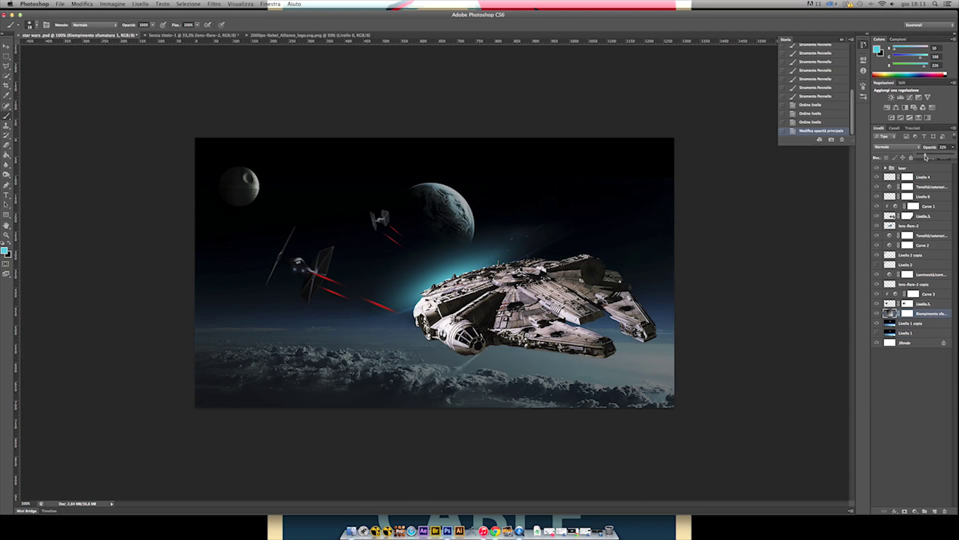
{"action": "left_click", "coordinate": [477, 168]}
{"action": "left_click", "coordinate": [550, 174]}
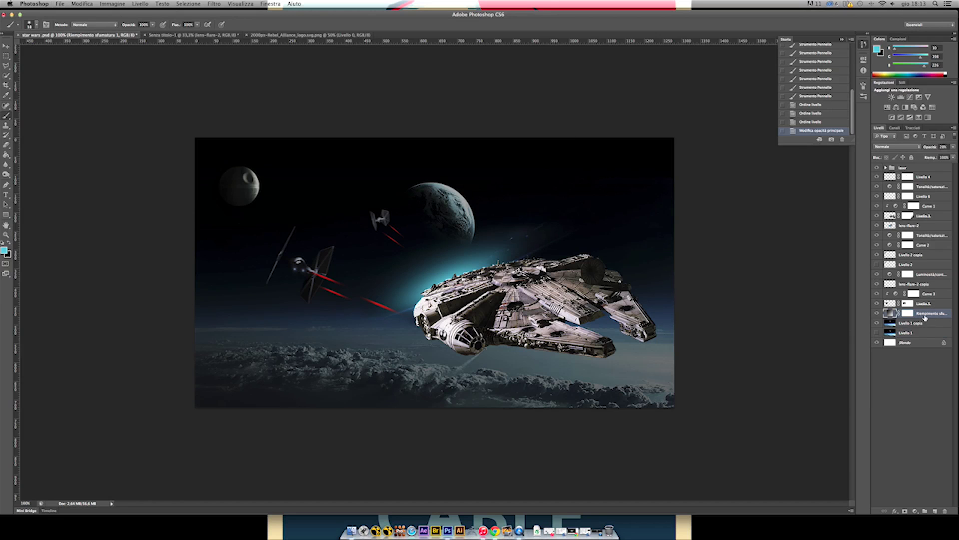
Place the Seamless Lens Flare Loop image into the scene above the gradient layer.
{"action": "left_click", "coordinate": [352, 531]}
{"action": "left_click", "coordinate": [385, 163]}
{"action": "right_click", "coordinate": [385, 163]}
{"action": "mouse_move", "coordinate": [421, 175]}
{"action": "left_click", "coordinate": [620, 195]}
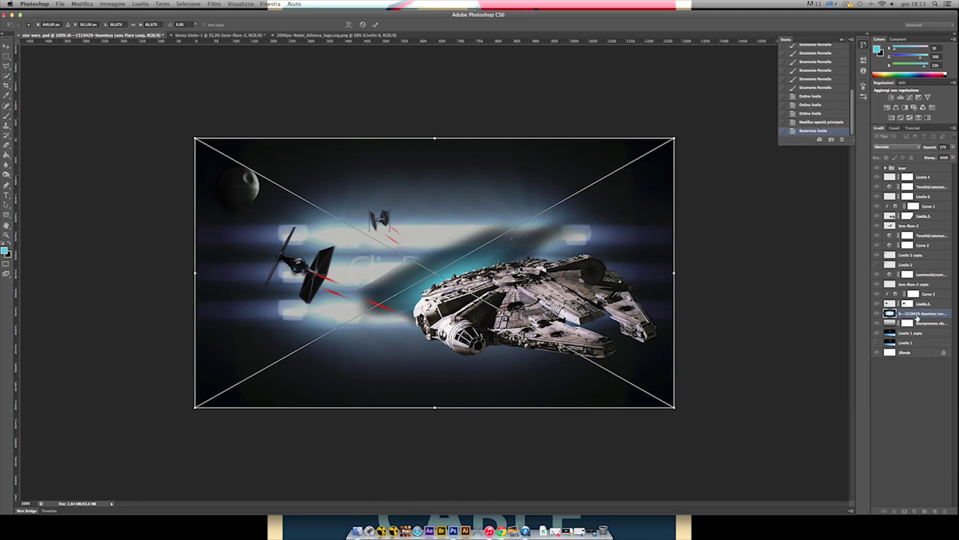
{"action": "key", "text": "Return"}
Move the Seamless Lens Flare Loop layer to the top of the layer stack, above the laser group.
{"action": "key", "text": "super+shift+bracketright"}
{"action": "left_click_drag", "start_coordinate": [922, 176], "coordinate": [915, 168]}
{"action": "key", "text": "v"}
{"action": "left_click", "coordinate": [929, 179]}
{"action": "left_click", "coordinate": [885, 168]}
{"action": "left_click_drag", "start_coordinate": [931, 232], "coordinate": [931, 166]}
Scale the blue flare down over the Falcon's rear hull and set its blend mode to Schiarisci.
{"action": "left_click_drag", "start_coordinate": [195, 138], "coordinate": [585, 356]}
{"action": "left_click_drag", "start_coordinate": [618, 396], "coordinate": [574, 334]}
{"action": "key", "text": "Return"}
{"action": "key", "text": "shift+alt+k"}
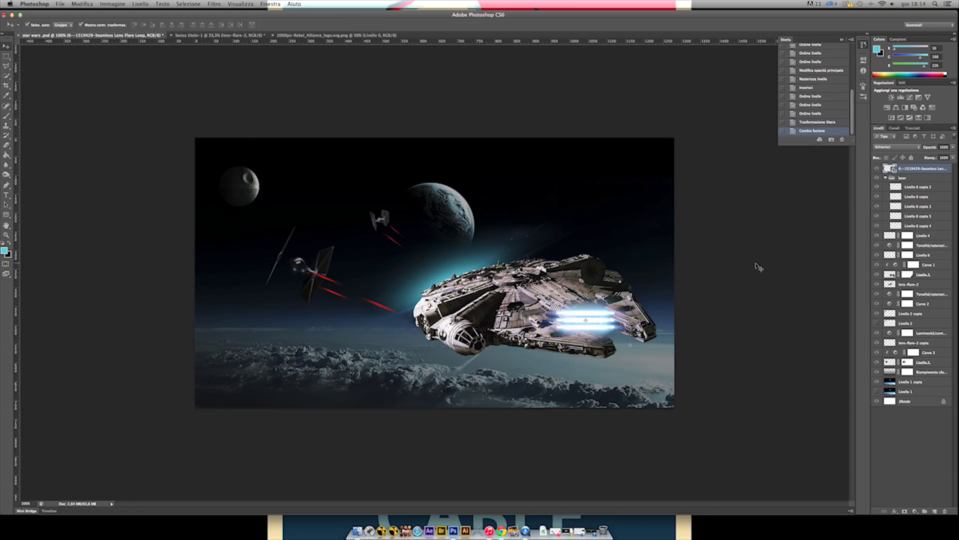
Rotate the blue flare about -22° and fit it into the engine gap between the Falcon's rear hull sections.
{"action": "scroll", "coordinate": [754, 265], "scroll_direction": "up", "scroll_amount": 2}
{"action": "key", "text": "super+t"}
{"action": "left_click_drag", "start_coordinate": [451, 419], "coordinate": [392, 340]}
{"action": "scroll", "coordinate": [432, 330], "scroll_direction": "up", "scroll_amount": 2}
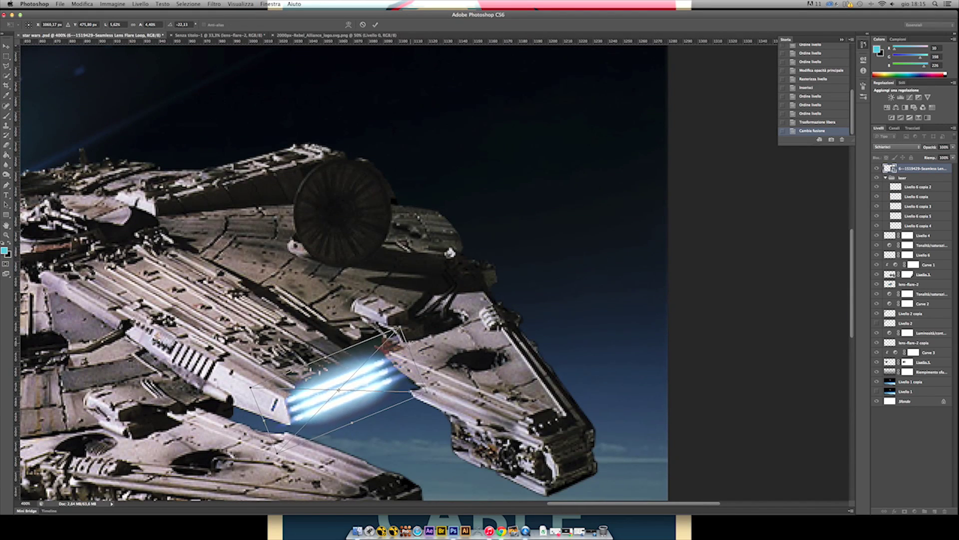
{"action": "key", "text": "Return"}
Paint black at 30% brush opacity around the blue engine flare's edges and slightly lower the flare layer's opacity.
{"action": "key", "text": "b"}
{"action": "key", "text": "Return"}
{"action": "key", "text": "3"}
{"action": "left_click_drag", "start_coordinate": [292, 400], "coordinate": [280, 424]}
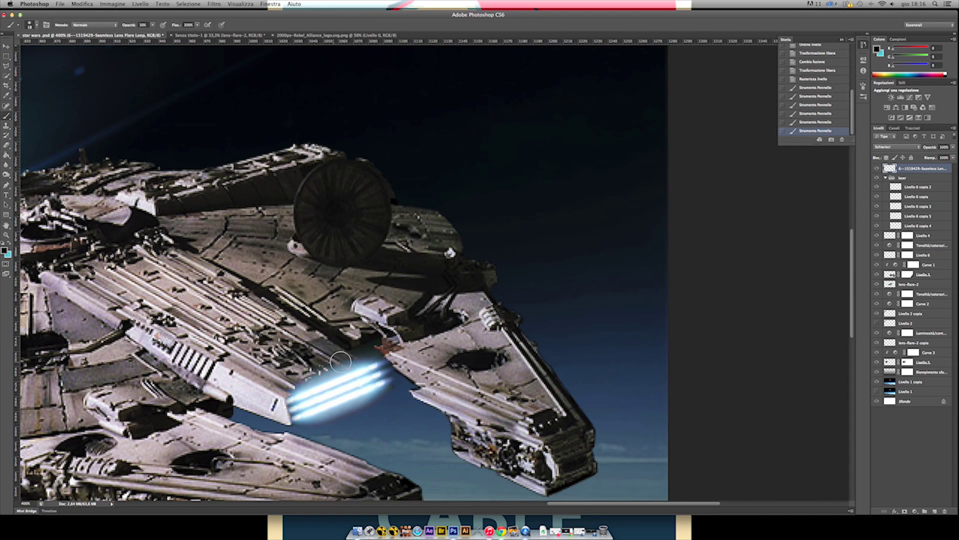
{"action": "left_click", "coordinate": [340, 361]}
{"action": "key", "text": "super+1"}
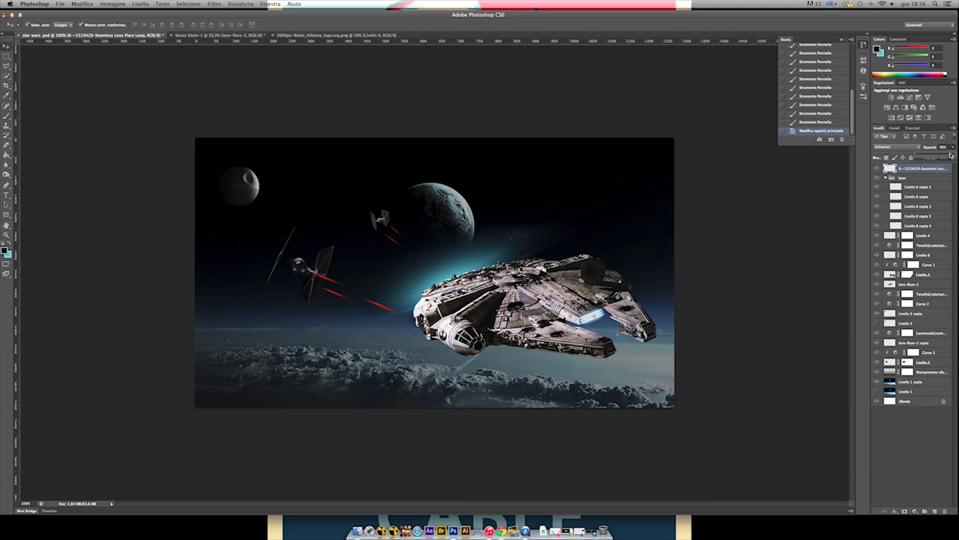
{"action": "left_click", "coordinate": [629, 221]}
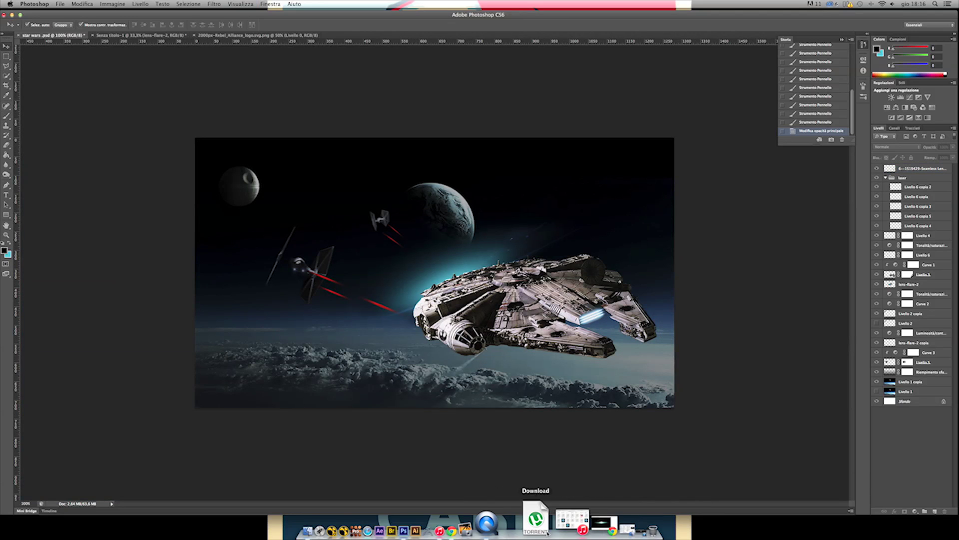
Open the explosion images 001.tiff, slpa.tiff and spa.tiff from the matte paintin star wars tribute folder.
{"action": "left_click", "coordinate": [572, 520]}
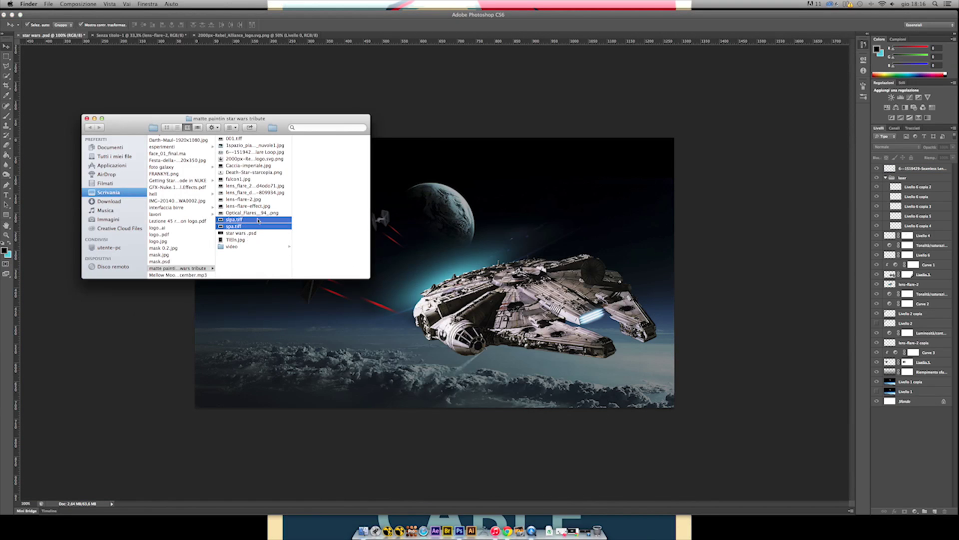
{"action": "right_click", "coordinate": [258, 226]}
{"action": "left_click", "coordinate": [245, 249]}
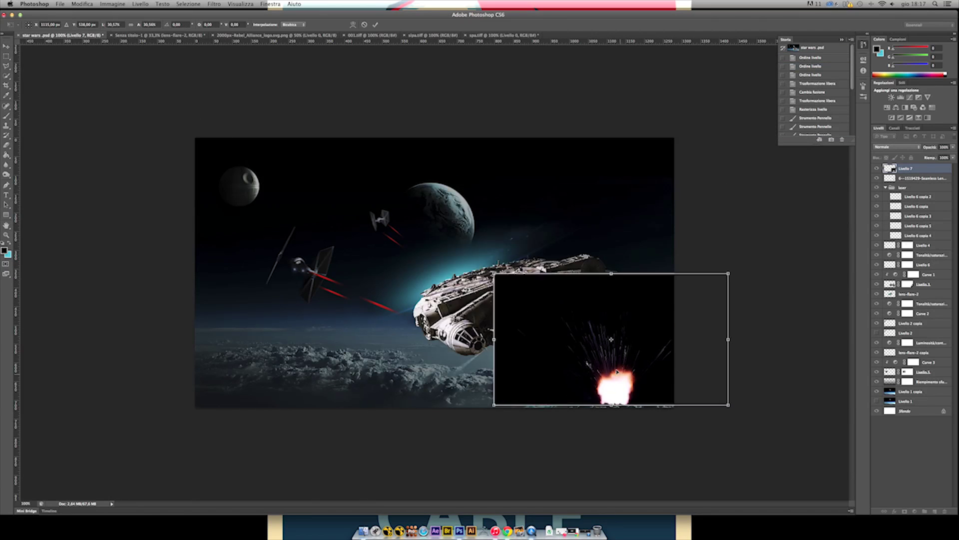
Scale the placed explosion down onto the Falcon's lower side hull and set its blend mode to Schiarisci.
{"action": "left_click_drag", "start_coordinate": [617, 372], "coordinate": [549, 325]}
{"action": "key", "text": "Return"}
{"action": "key", "text": "alt+shift+g"}
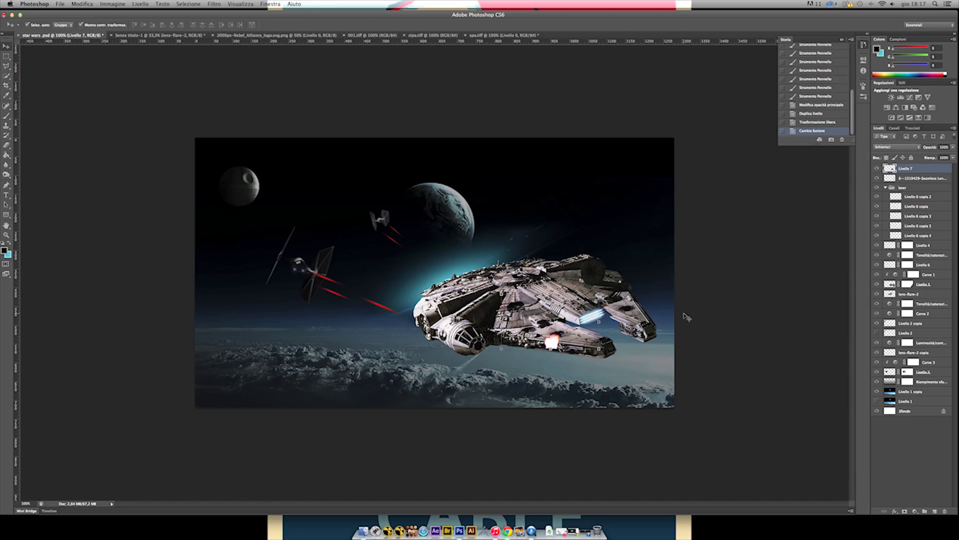
Rotate the explosion about 14° and enlarge it slightly to follow the Falcon's lower side hull.
{"action": "key", "text": "super+t"}
{"action": "key", "text": "super+plus"}
{"action": "key", "text": "super+plus"}
{"action": "left_click_drag", "start_coordinate": [709, 280], "coordinate": [683, 317]}
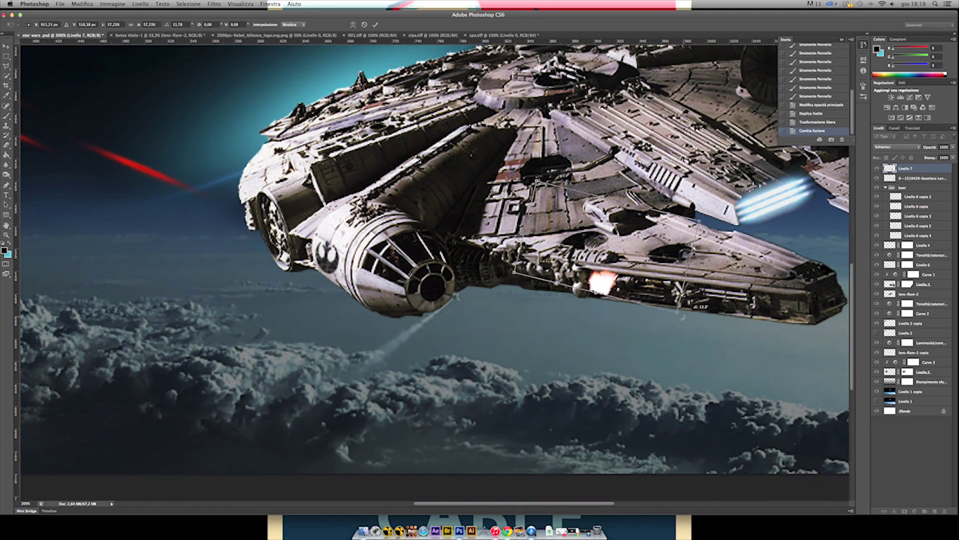
{"action": "left_click_drag", "start_coordinate": [629, 274], "coordinate": [633, 276]}
{"action": "key", "text": "Return"}
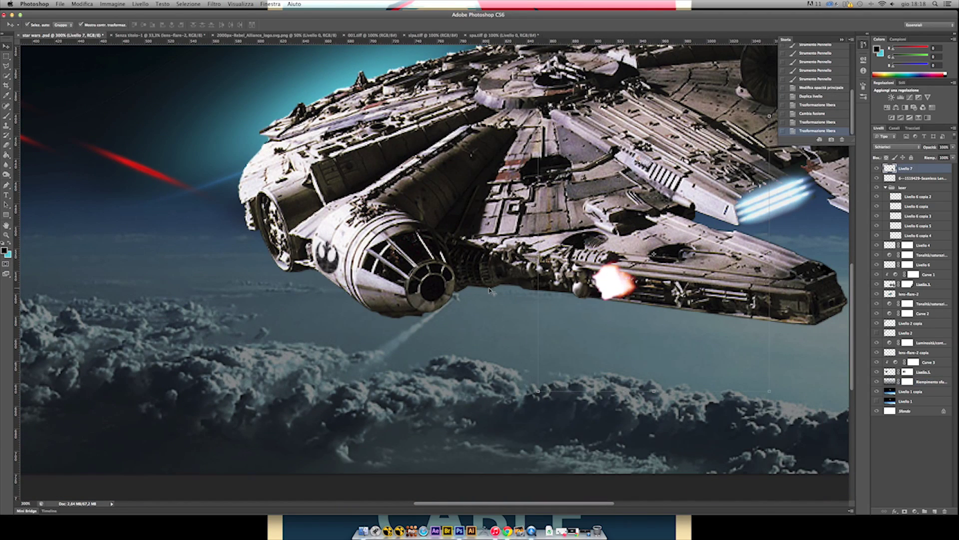
Erase the unwanted edges of the explosion along the Falcon's side with the Eraser.
{"action": "key", "text": "e"}
{"action": "right_click", "coordinate": [561, 294]}
{"action": "left_click_drag", "start_coordinate": [580, 287], "coordinate": [607, 325]}
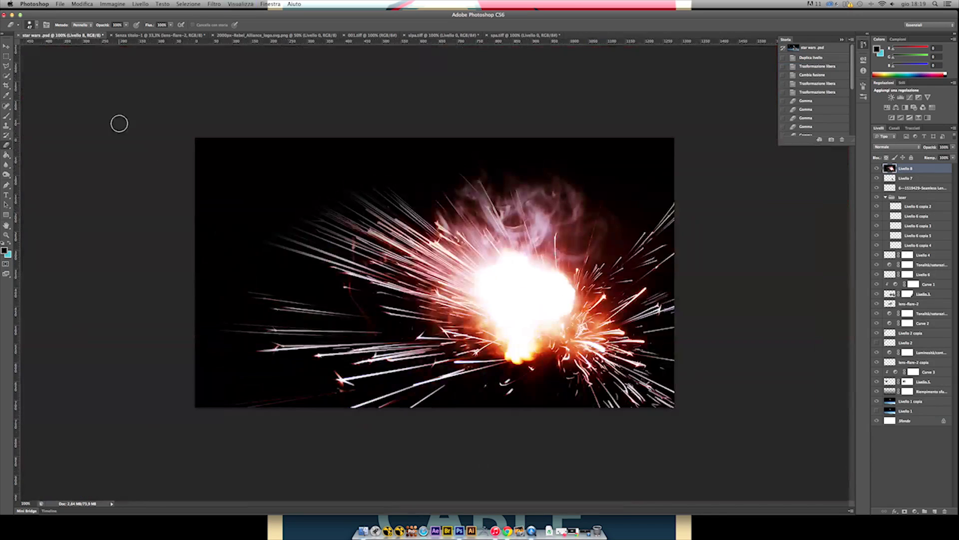
Shrink the sparks explosion on Livello 8 over the hull blast and blend it with Schiarisci.
{"action": "key", "text": "ctrl+t"}
{"action": "left_click_drag", "start_coordinate": [195, 138], "coordinate": [497, 331]}
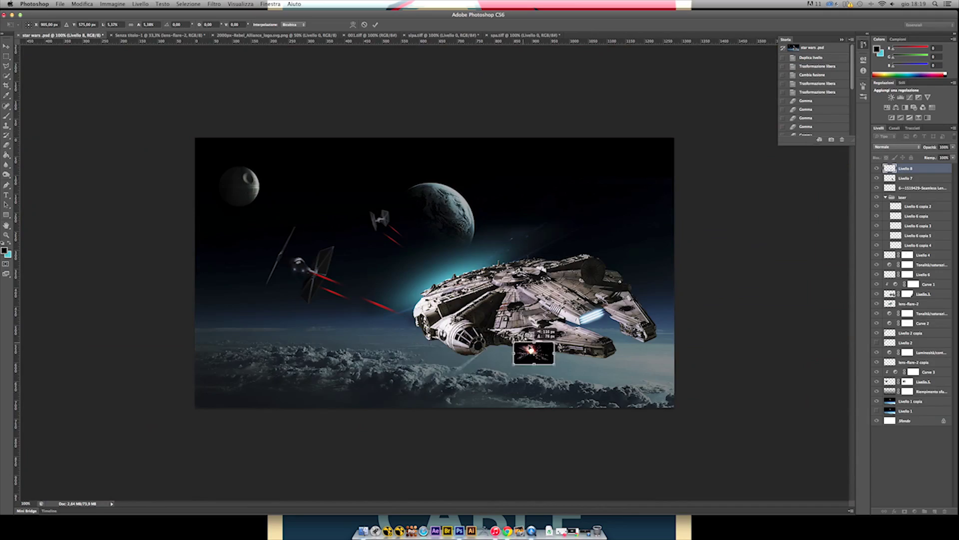
{"action": "key", "text": "Return"}
{"action": "key", "text": "ctrl+plus"}
{"action": "key", "text": "ctrl+plus"}
{"action": "left_click", "coordinate": [904, 147]}
{"action": "left_click", "coordinate": [895, 214]}
{"action": "scroll", "coordinate": [547, 383], "scroll_direction": "down", "scroll_amount": 5}
{"action": "scroll", "coordinate": [547, 383], "scroll_direction": "right", "scroll_amount": 2}
{"action": "key", "text": "ctrl+t"}
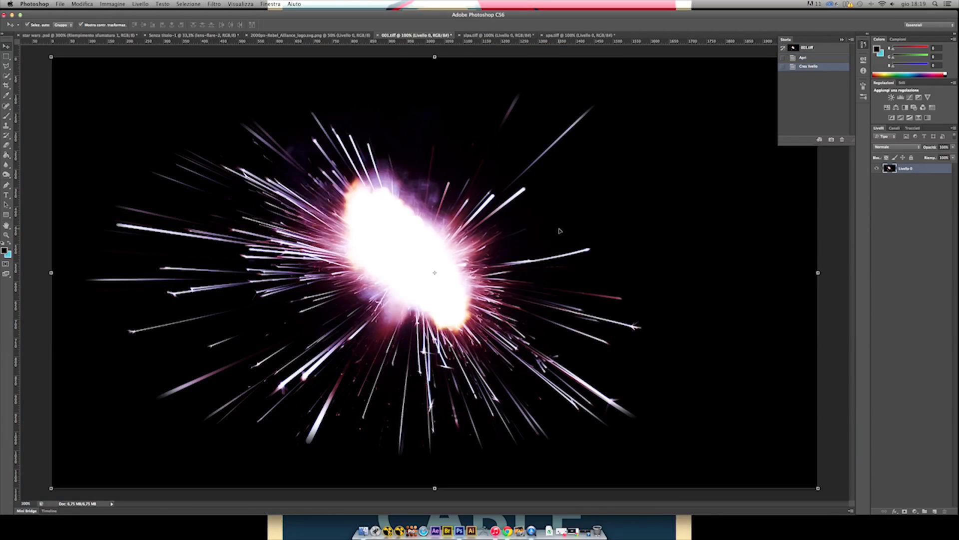
Bring the 001.tiff explosion into the star wars scene over the Falcon's side blast, using the Schiarisci blend mode.
{"action": "left_click", "coordinate": [470, 255]}
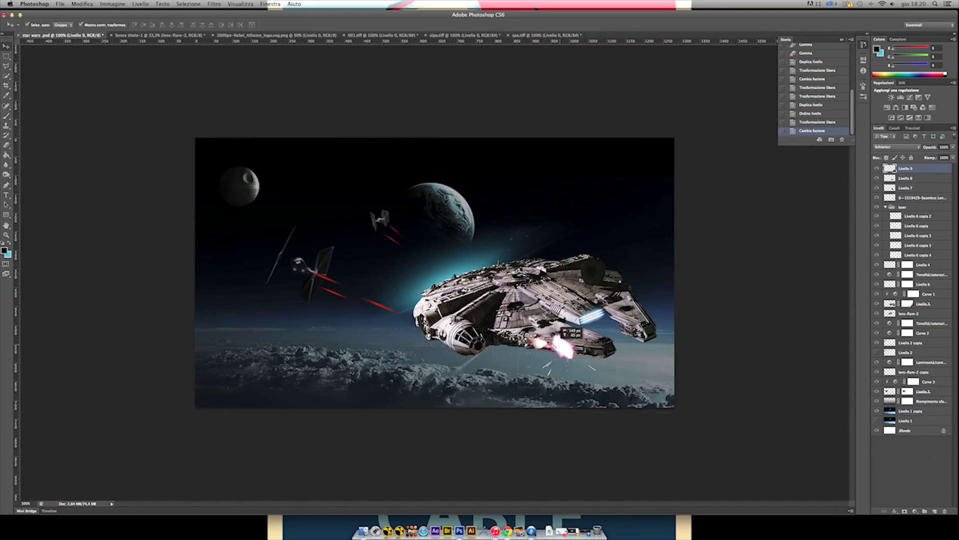
{"action": "key", "text": "super+plus"}
{"action": "key", "text": "super+plus"}
Move the Livello 9 explosion below the other two explosion layers and scale it to about 97% width and 73% height.
{"action": "left_click_drag", "start_coordinate": [926, 192], "coordinate": [926, 193]}
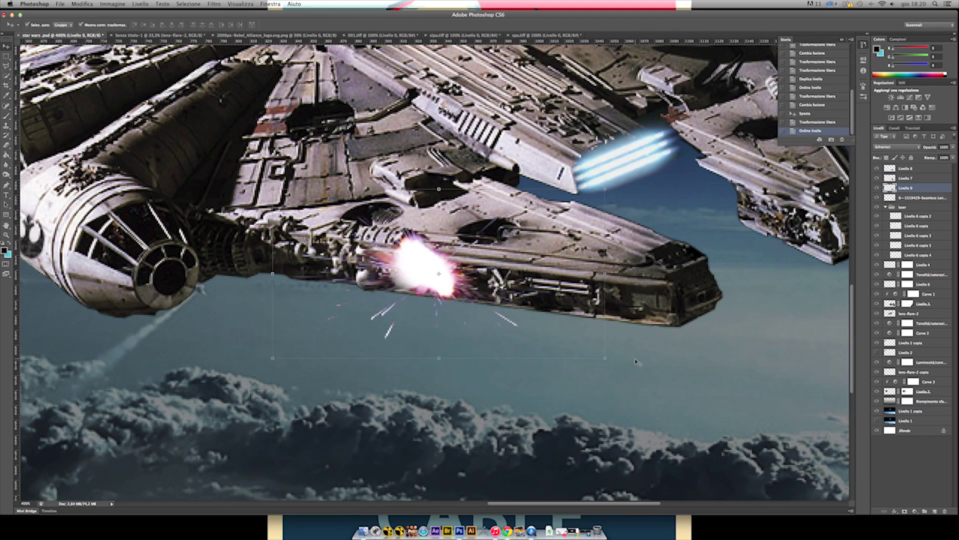
{"action": "left_click_drag", "start_coordinate": [418, 312], "coordinate": [435, 314]}
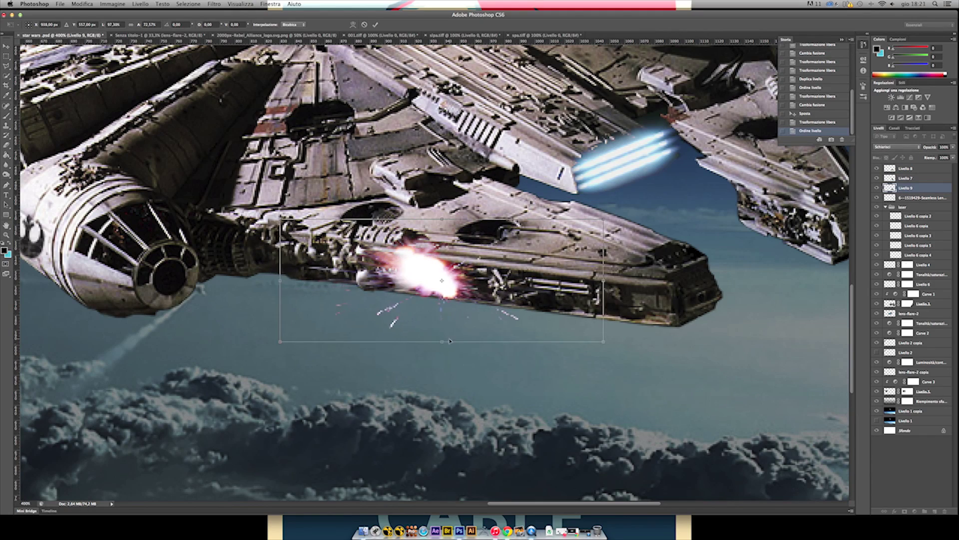
{"action": "key", "text": "Return"}
Duplicate the Livello 9 explosion and place a smaller copy on the hull beside the cockpit.
{"action": "key", "text": "super+1"}
{"action": "key", "text": "super+plus"}
{"action": "key", "text": "super+j"}
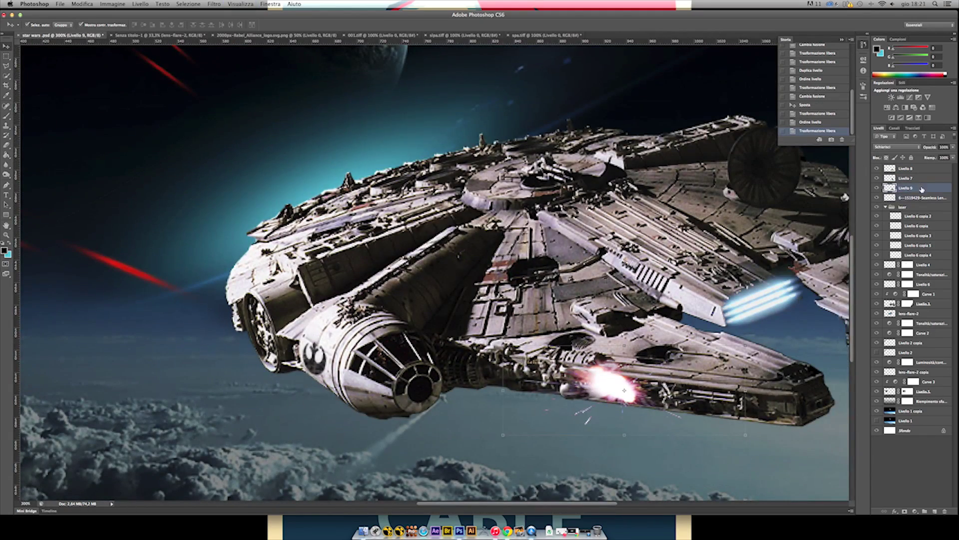
{"action": "left_click", "coordinate": [926, 187]}
{"action": "left_click_drag", "start_coordinate": [614, 389], "coordinate": [447, 354]}
{"action": "key", "text": "super+t"}
{"action": "key", "text": "Return"}
Merge the main hull explosion layers in Schiarisci mode and resize the small explosion copy beside the cockpit.
{"action": "left_click_drag", "start_coordinate": [909, 187], "coordinate": [909, 165]}
{"action": "left_click", "coordinate": [909, 177], "text": "shift"}
{"action": "right_click", "coordinate": [922, 169]}
{"action": "left_click", "coordinate": [861, 322]}
{"action": "left_click", "coordinate": [897, 147]}
{"action": "left_click", "coordinate": [894, 193]}
{"action": "key", "text": "super+t"}
{"action": "key", "text": "Return"}
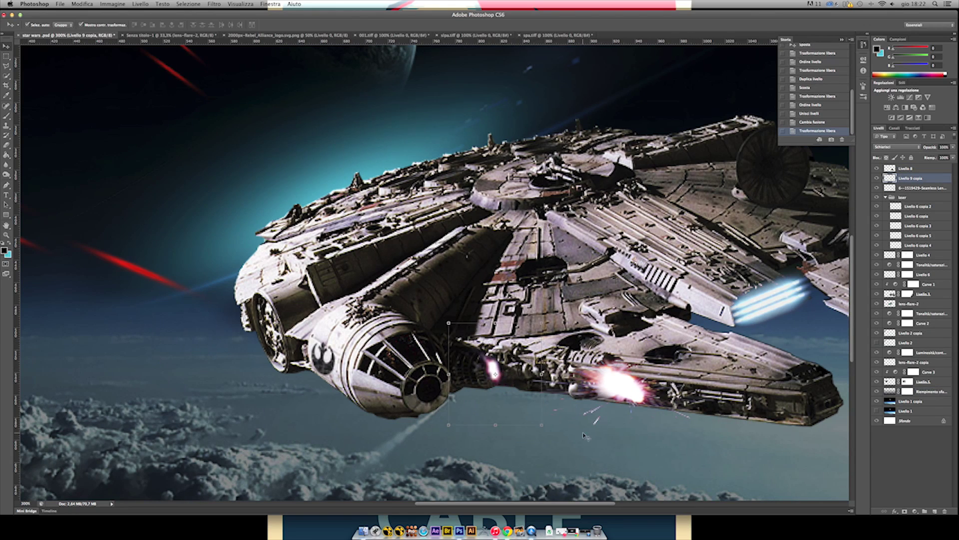
Clip a Hue/Saturation adjustment to the merged explosion, raising the hue, reducing saturation and setting lightness to -7.
{"action": "scroll", "coordinate": [435, 269], "scroll_direction": "down", "scroll_amount": 3}
{"action": "left_click", "coordinate": [887, 107]}
{"action": "left_click", "coordinate": [798, 181]}
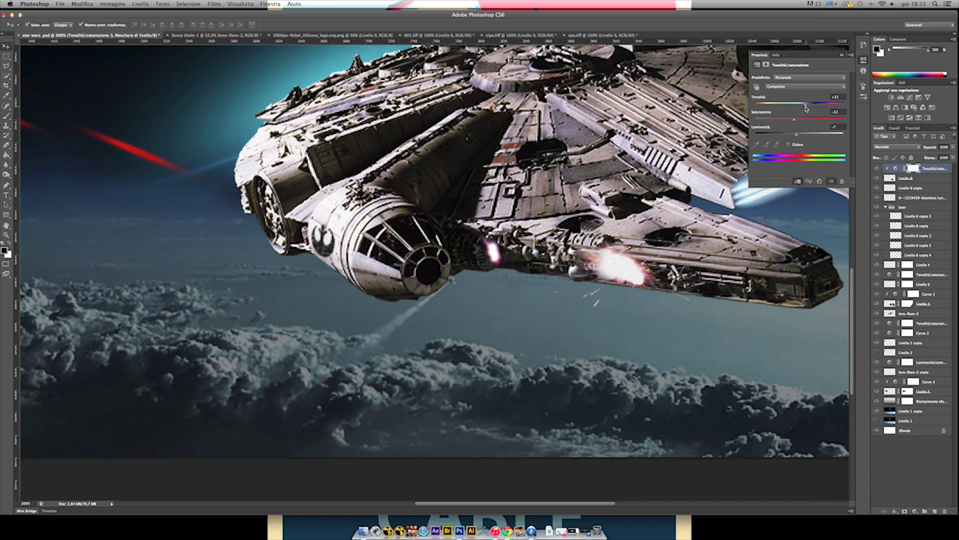
{"action": "key", "text": "super+0"}
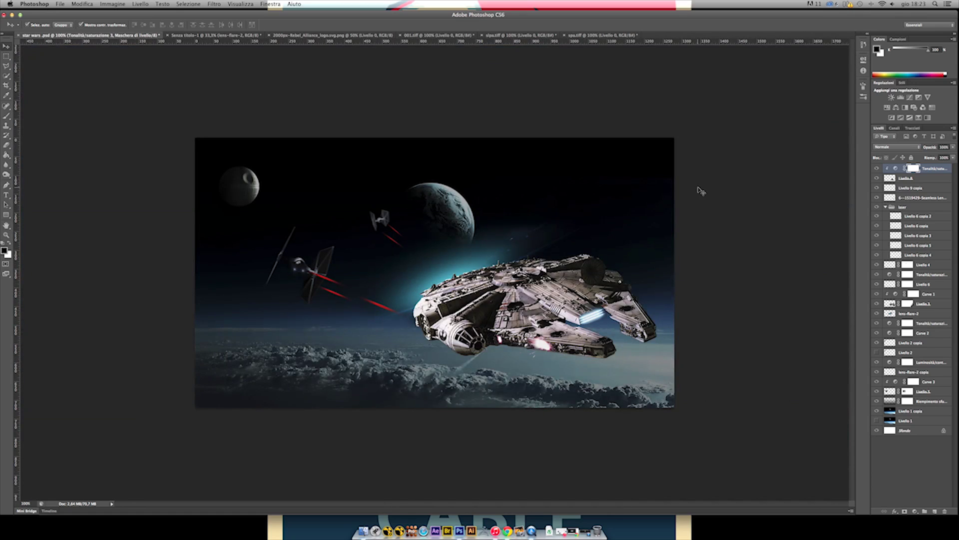
Add a new top layer and set up a smoke-shaped brush tip at 172 px.
{"action": "key", "text": "super+shift+alt+n"}
{"action": "scroll", "coordinate": [608, 320], "scroll_direction": "up", "scroll_amount": 2}
{"action": "key", "text": "b"}
{"action": "right_click", "coordinate": [450, 275]}
{"action": "scroll", "coordinate": [530, 337], "scroll_direction": "up", "scroll_amount": 3}
{"action": "key", "text": "F5"}
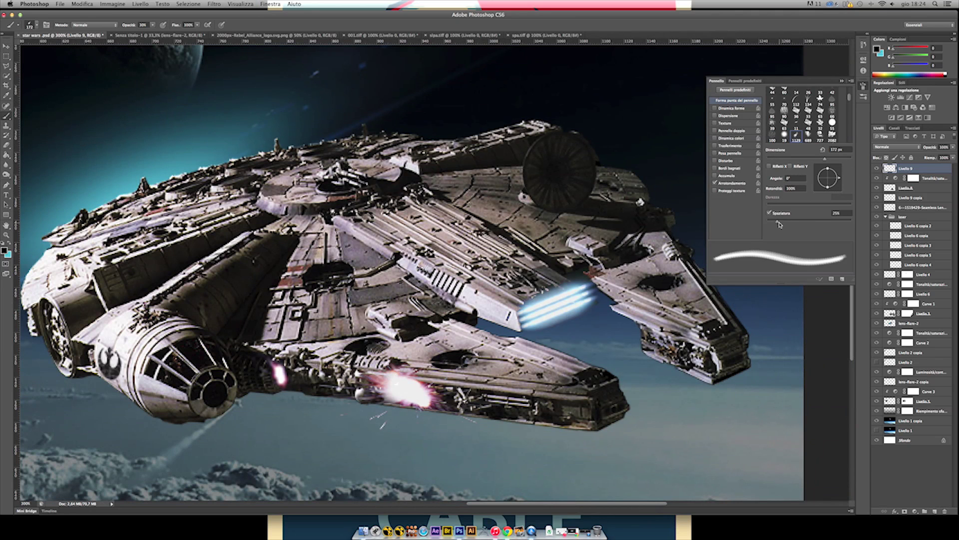
Set the foreground to dark brown (R 87, G 71, B 61) and try the smoke brush on the Falcon's hull.
{"action": "key", "text": "i"}
{"action": "left_click", "coordinate": [6, 250]}
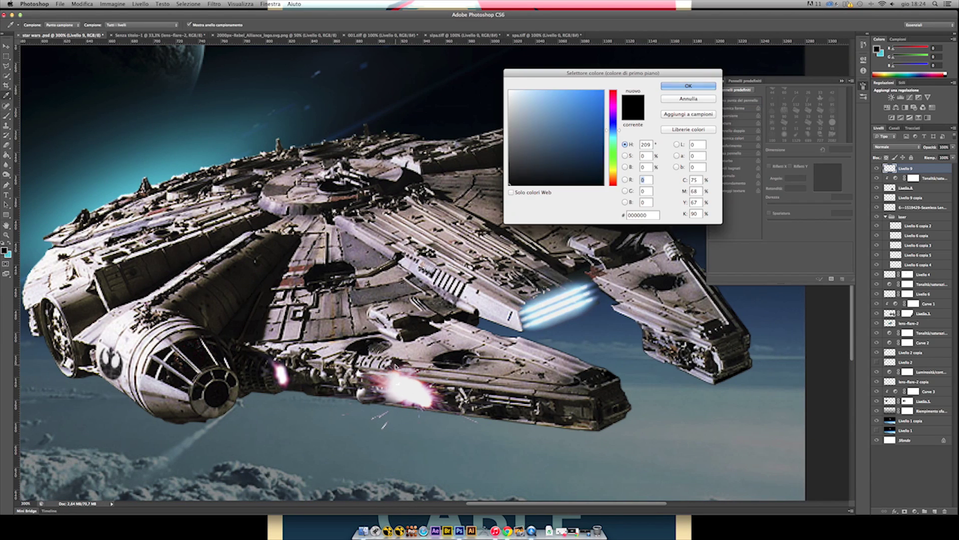
{"action": "key", "text": "Return"}
{"action": "key", "text": "b"}
{"action": "left_click_drag", "start_coordinate": [380, 348], "coordinate": [415, 340]}
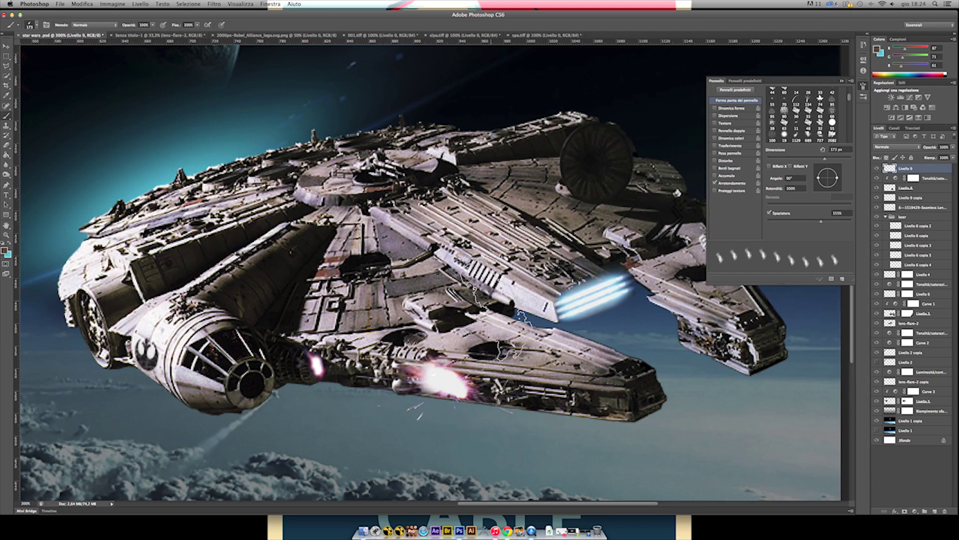
Move the smoke layer below the main explosion and paint brown and darker smoke rising from the blast.
{"action": "key", "text": "super+bracketleft"}
{"action": "key", "text": "super+bracketleft"}
{"action": "left_click", "coordinate": [420, 340]}
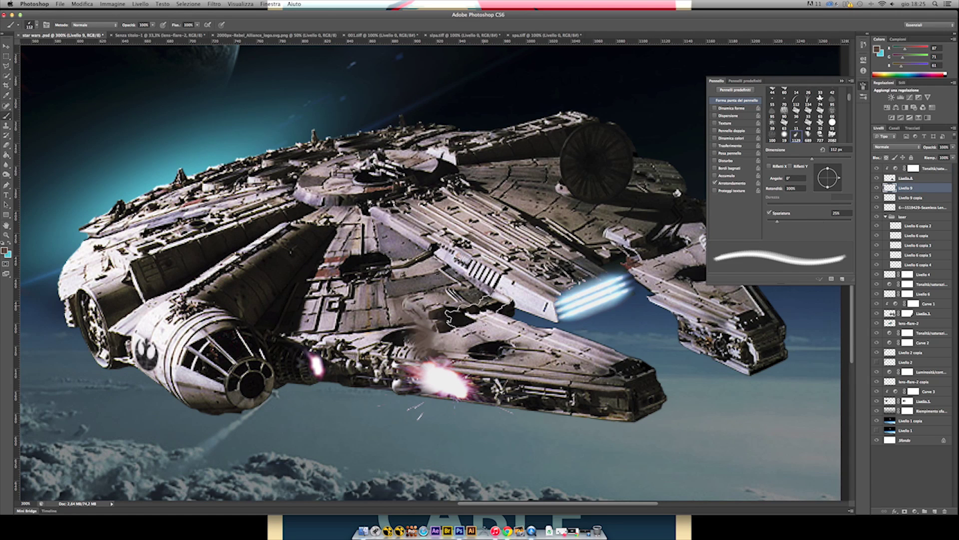
{"action": "left_click", "coordinate": [615, 158], "text": "alt"}
{"action": "left_click_drag", "start_coordinate": [438, 332], "coordinate": [470, 255]}
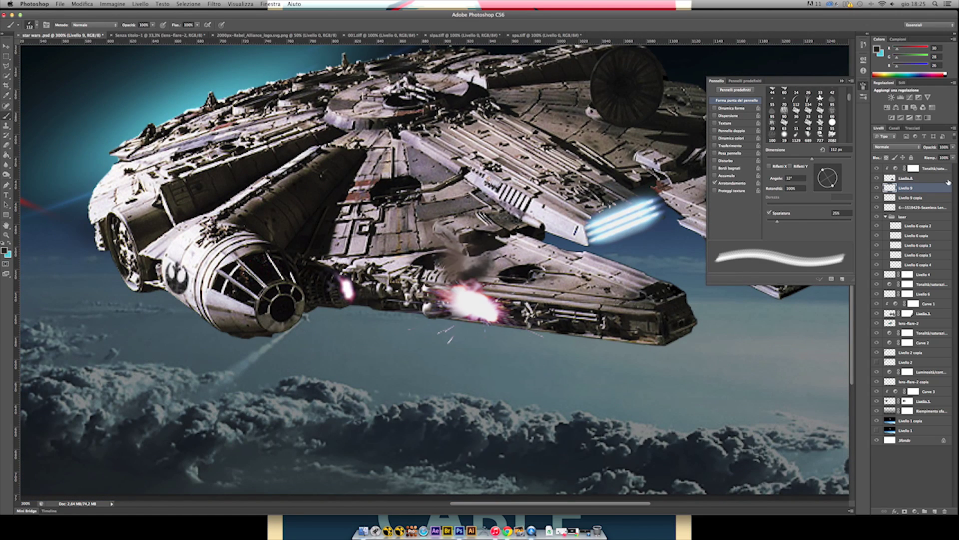
Add another layer on top and try different textured brush tips over the explosion area.
{"action": "key", "text": "super+shift+alt+n"}
{"action": "scroll", "coordinate": [798, 138], "scroll_direction": "down", "scroll_amount": 10}
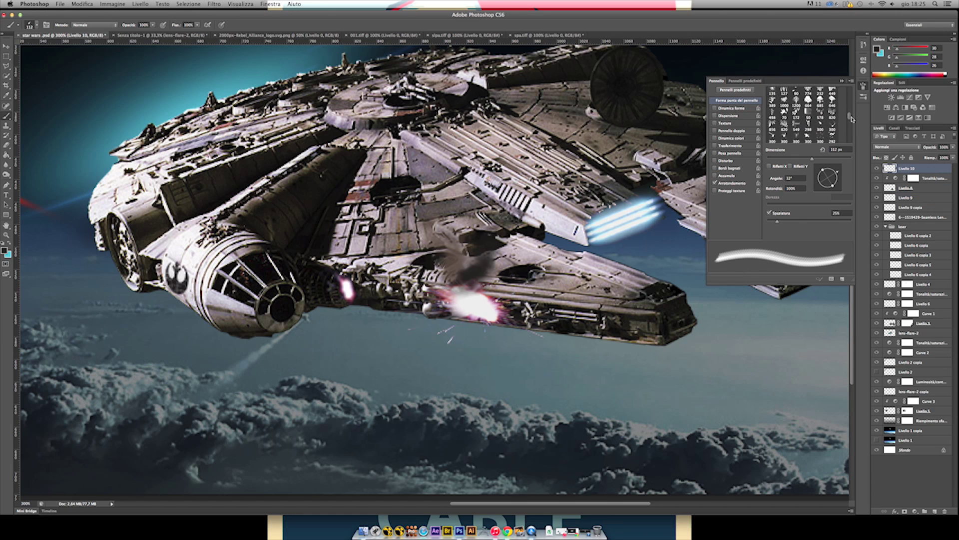
{"action": "scroll", "coordinate": [800, 118], "scroll_direction": "up", "scroll_amount": 10}
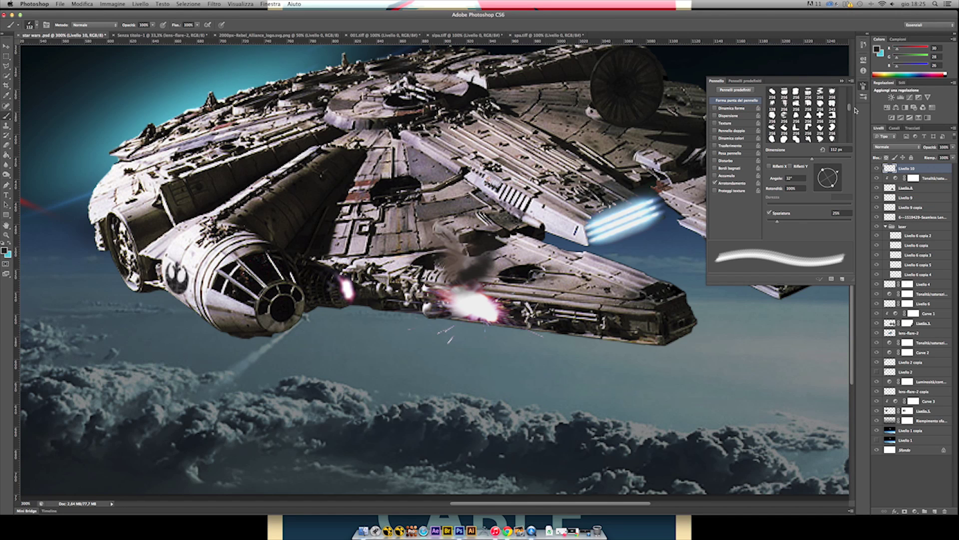
{"action": "left_click", "coordinate": [796, 120]}
{"action": "left_click", "coordinate": [467, 263]}
{"action": "scroll", "coordinate": [849, 108], "scroll_direction": "down", "scroll_amount": 2}
{"action": "scroll", "coordinate": [848, 108], "scroll_direction": "up", "scroll_amount": 2}
{"action": "left_click", "coordinate": [781, 127]}
{"action": "left_click", "coordinate": [833, 114]}
Return to the Livello 9 smoke layer and refine the smoke above the explosion with brush opacity reduced to about 50%.
{"action": "left_click", "coordinate": [917, 198]}
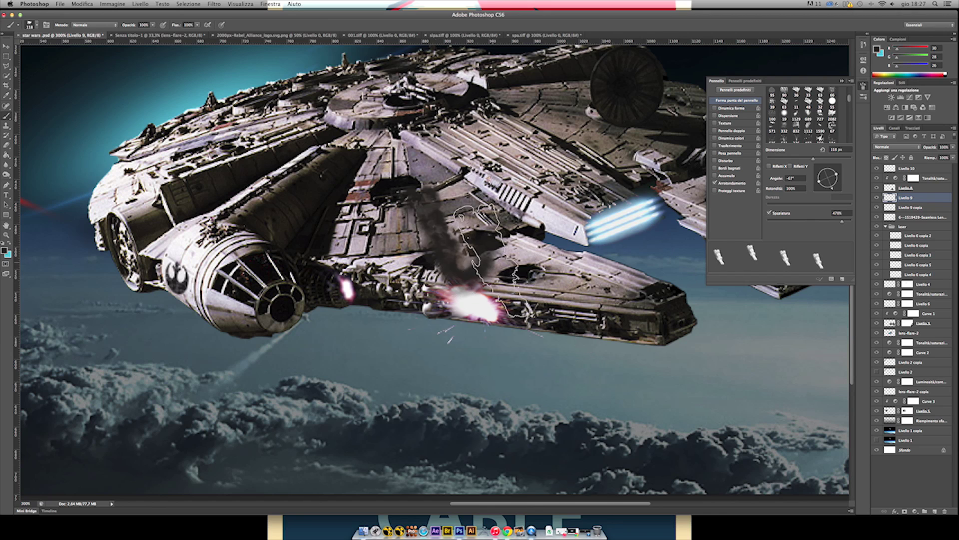
{"action": "right_click", "coordinate": [496, 255]}
{"action": "left_click_drag", "start_coordinate": [154, 26], "coordinate": [134, 31]}
{"action": "mouse_move", "coordinate": [570, 360]}
{"action": "left_mouse_down"}
{"action": "mouse_move", "coordinate": [554, 352]}
{"action": "mouse_move", "coordinate": [563, 367]}
{"action": "left_mouse_up"}
{"action": "scroll", "coordinate": [775, 116], "scroll_direction": "down", "scroll_amount": 1}
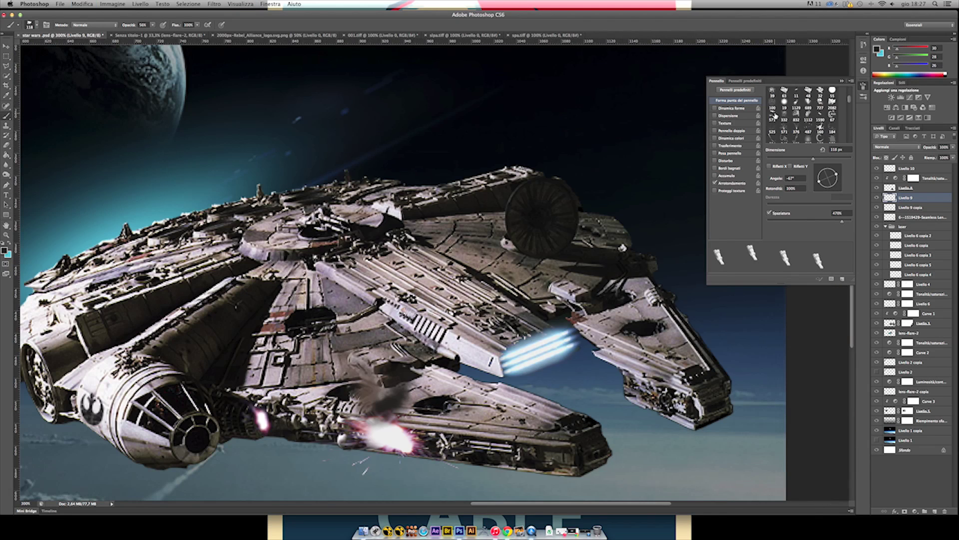
{"action": "left_click_drag", "start_coordinate": [822, 221], "coordinate": [804, 221]}
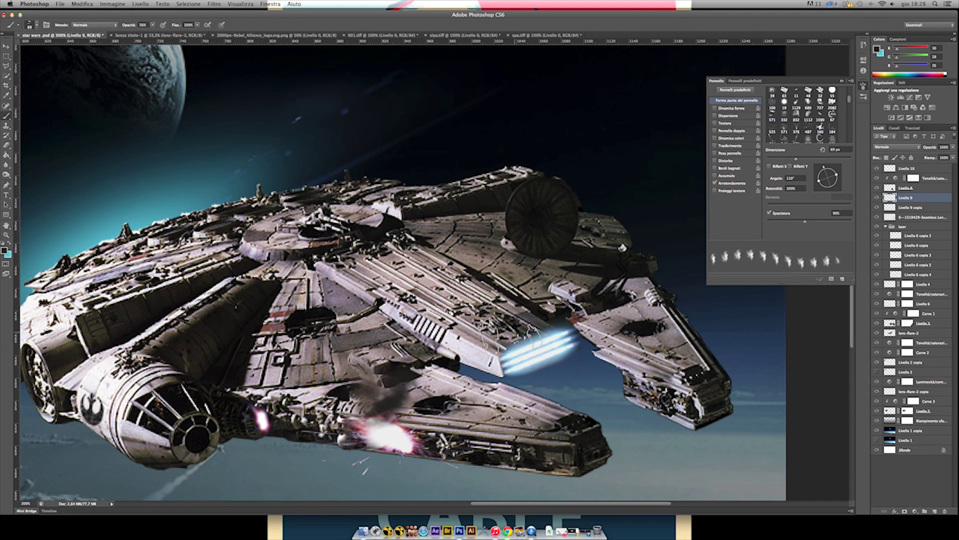
{"action": "key", "text": "super+alt+z"}
{"action": "key", "text": "super+alt+z"}
{"action": "key", "text": "super+0"}
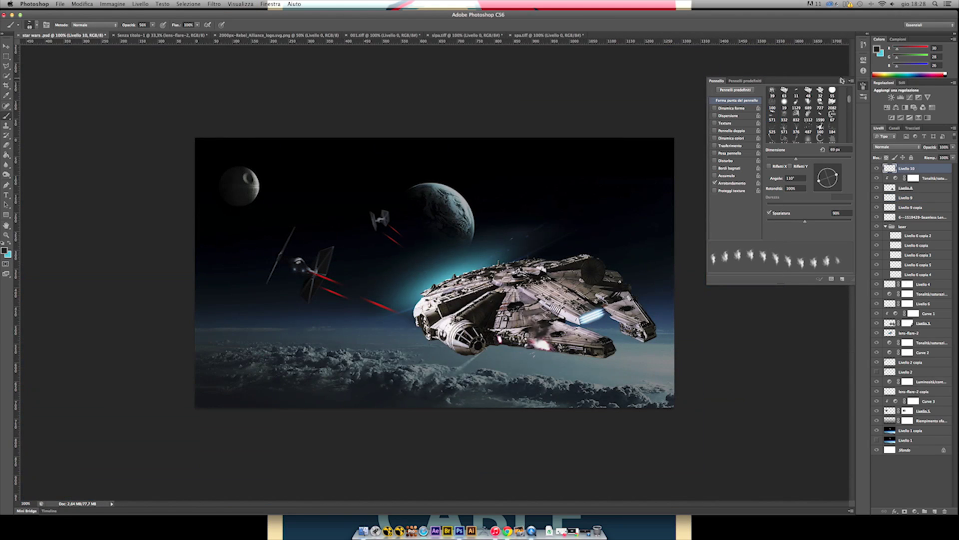
{"action": "key", "text": "F5"}
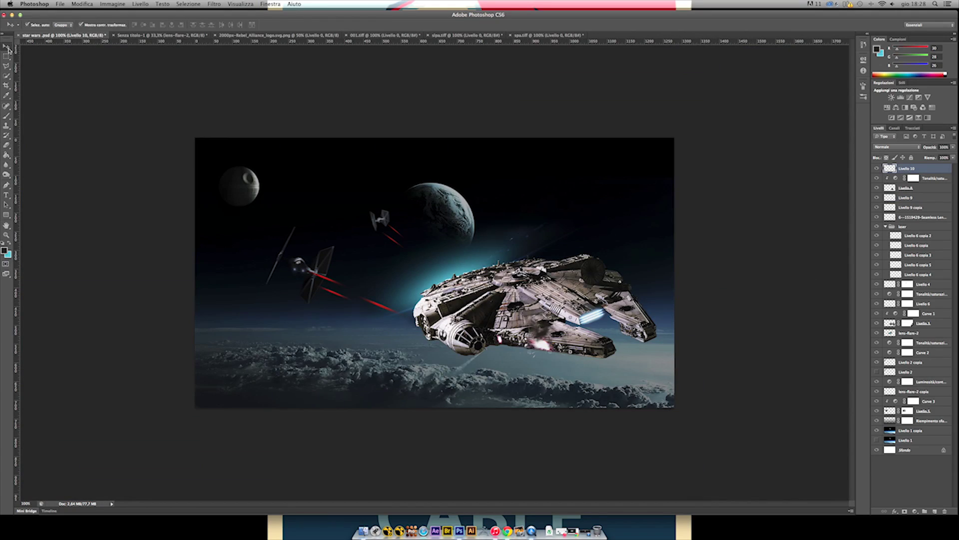
Distort the Livello 10 brush marks over the Falcon's side explosion to follow the hull's perspective.
{"action": "scroll", "coordinate": [620, 332], "scroll_direction": "up", "scroll_amount": 2}
{"action": "right_click", "coordinate": [360, 316]}
{"action": "left_click", "coordinate": [395, 347]}
{"action": "left_click_drag", "start_coordinate": [443, 395], "coordinate": [482, 395]}
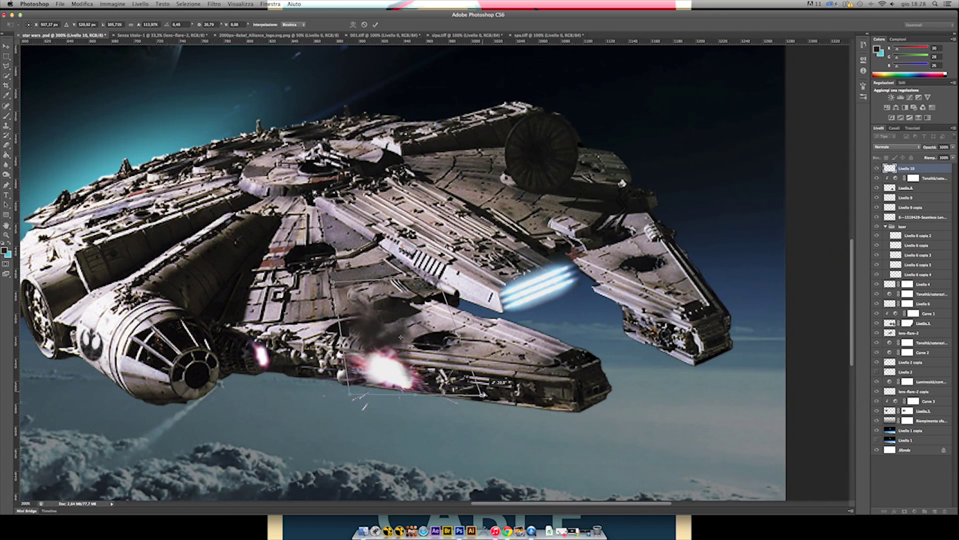
{"action": "key", "text": "Return"}
{"action": "key", "text": "super+0"}
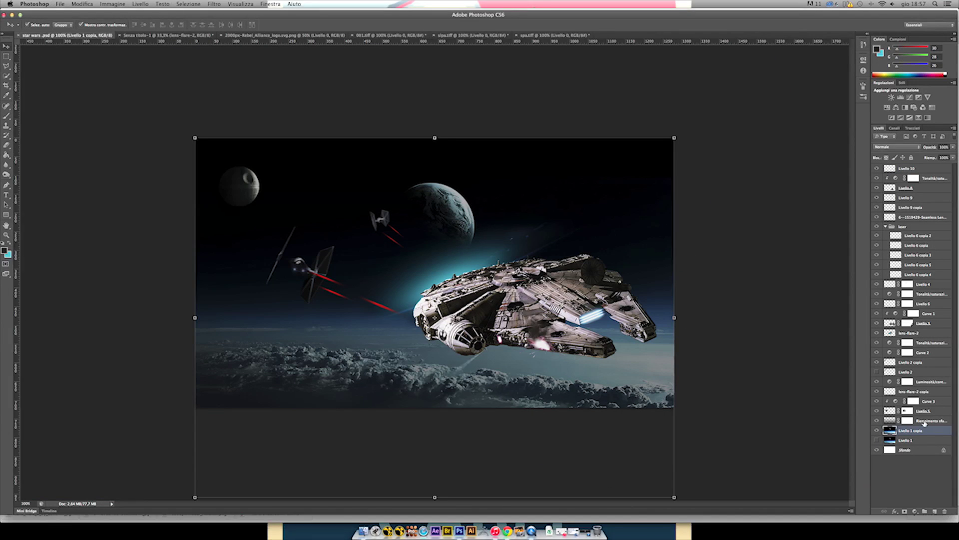
Apply an Iris Blur of about 2 px to Livello 1 copia, with the focus ellipse moved around the Falcon's underside.
{"action": "left_click", "coordinate": [928, 430]}
{"action": "left_click", "coordinate": [214, 4]}
{"action": "mouse_move", "coordinate": [269, 130]}
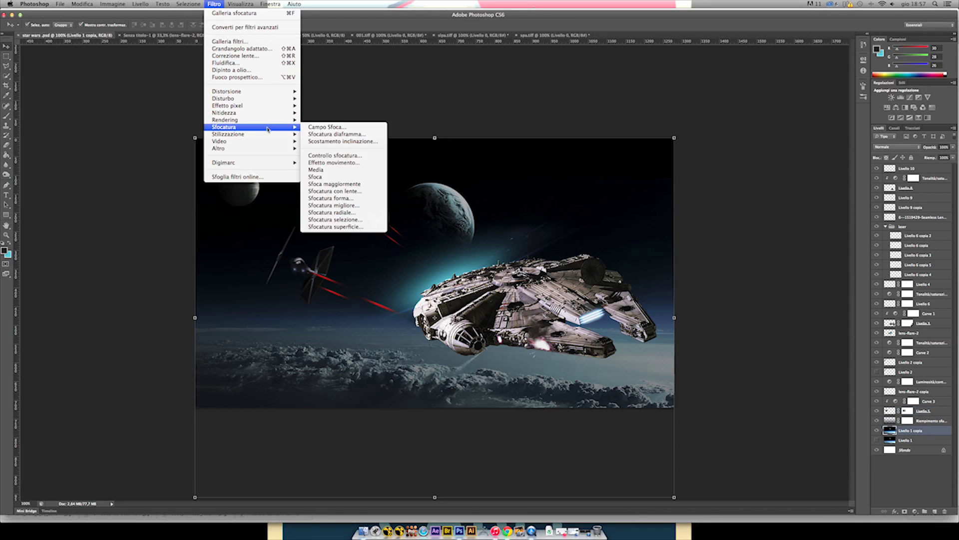
{"action": "left_click", "coordinate": [335, 134]}
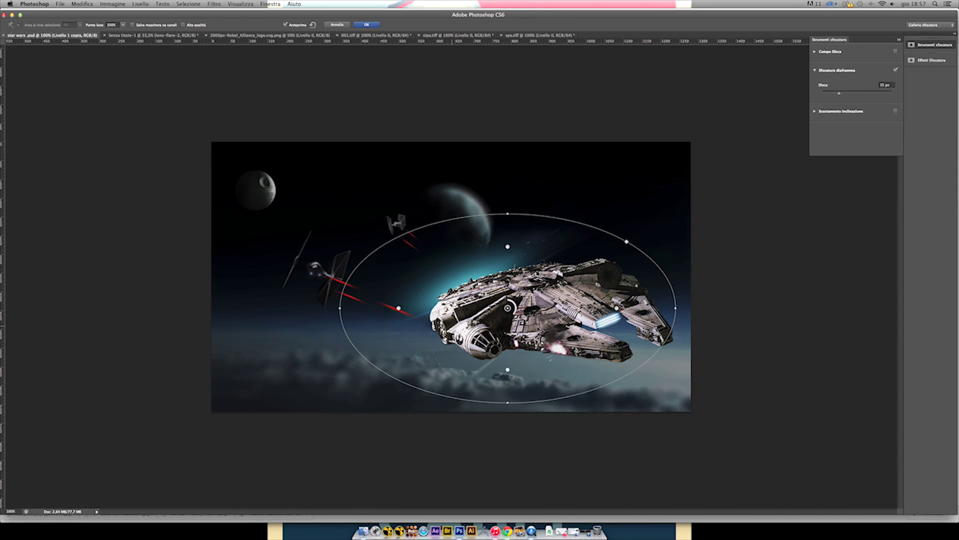
{"action": "left_click_drag", "start_coordinate": [561, 257], "coordinate": [629, 230]}
{"action": "mouse_move", "coordinate": [581, 357]}
{"action": "left_mouse_down"}
{"action": "mouse_move", "coordinate": [598, 371]}
{"action": "mouse_move", "coordinate": [585, 365]}
{"action": "left_mouse_up"}
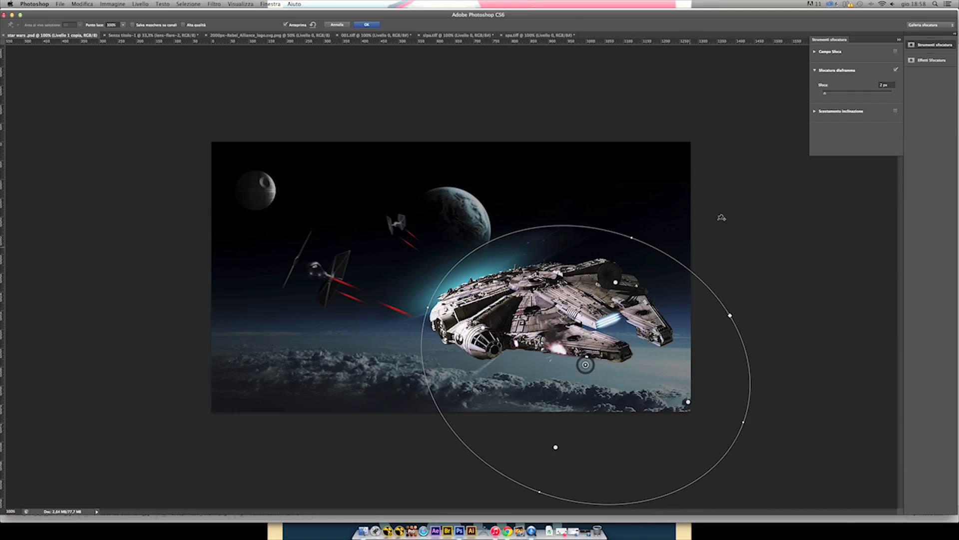
{"action": "left_click", "coordinate": [373, 25]}
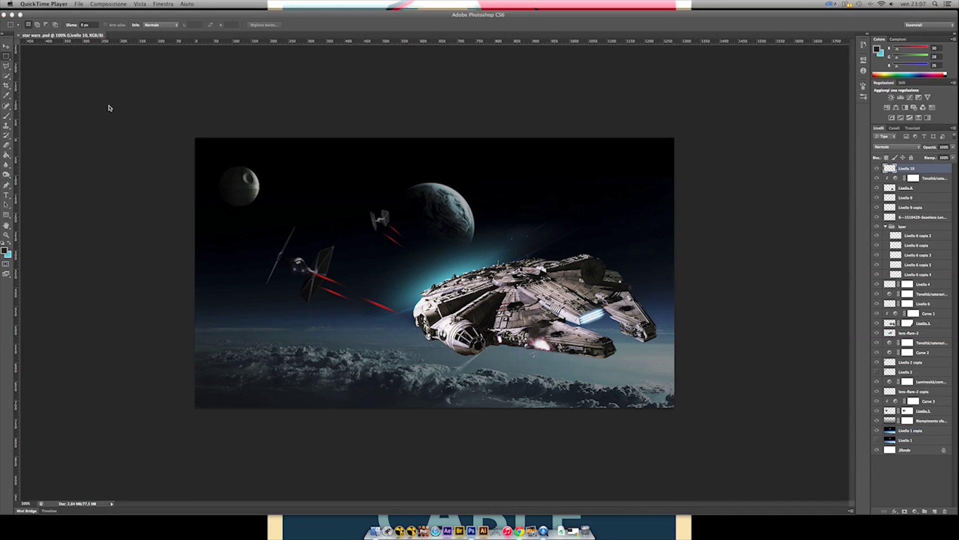
Open the TIE fighter image tfg3d0.jpg in Photoshop and crop it closely around the ship.
{"action": "left_click", "coordinate": [368, 531]}
{"action": "left_click_drag", "start_coordinate": [268, 118], "coordinate": [307, 61]}
{"action": "right_click", "coordinate": [274, 187]}
{"action": "left_click", "coordinate": [355, 213]}
{"action": "key", "text": "c"}
{"action": "left_click_drag", "start_coordinate": [243, 273], "coordinate": [303, 273]}
{"action": "left_click_drag", "start_coordinate": [626, 272], "coordinate": [567, 272]}
{"action": "key", "text": "Return"}
Select the whole TIE fighter with the Quick Selection tool and refine the selection's edge.
{"action": "key", "text": "w"}
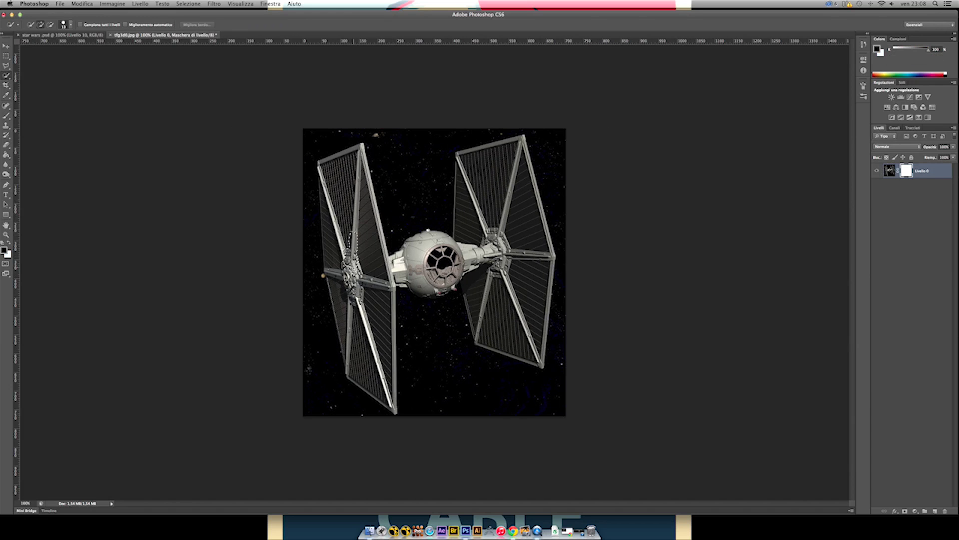
{"action": "left_click_drag", "start_coordinate": [314, 270], "coordinate": [320, 325]}
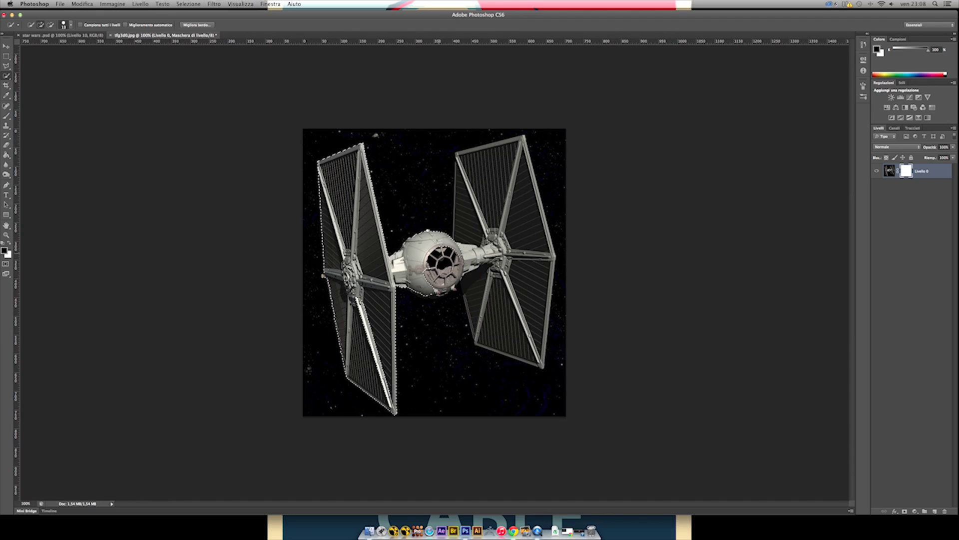
{"action": "mouse_move", "coordinate": [495, 279]}
{"action": "left_mouse_down"}
{"action": "mouse_move", "coordinate": [494, 330]}
{"action": "mouse_move", "coordinate": [532, 350]}
{"action": "left_mouse_up"}
{"action": "mouse_move", "coordinate": [483, 186]}
{"action": "left_mouse_down"}
{"action": "mouse_move", "coordinate": [482, 164]}
{"action": "mouse_move", "coordinate": [460, 159]}
{"action": "mouse_move", "coordinate": [510, 146]}
{"action": "mouse_move", "coordinate": [530, 173]}
{"action": "left_mouse_up"}
{"action": "left_click", "coordinate": [196, 25]}
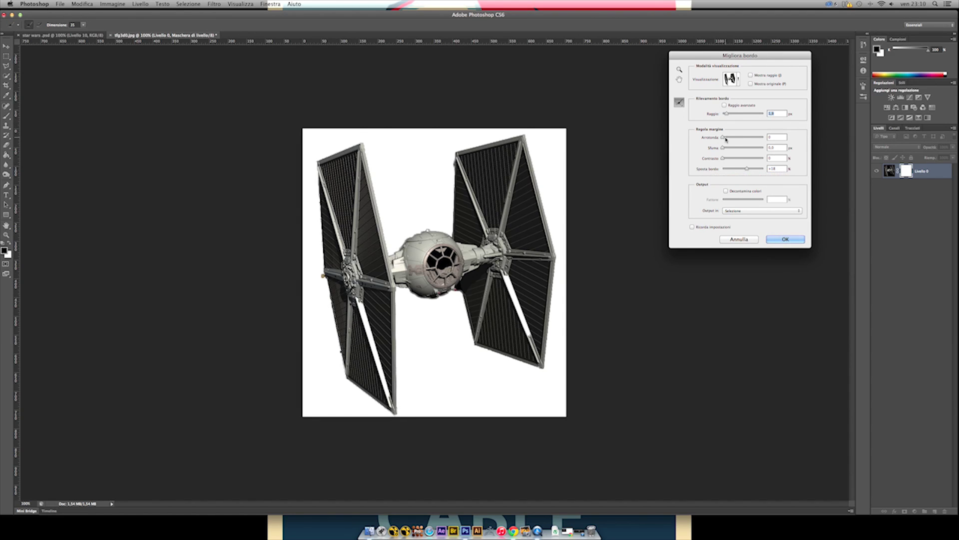
{"action": "left_click", "coordinate": [785, 239]}
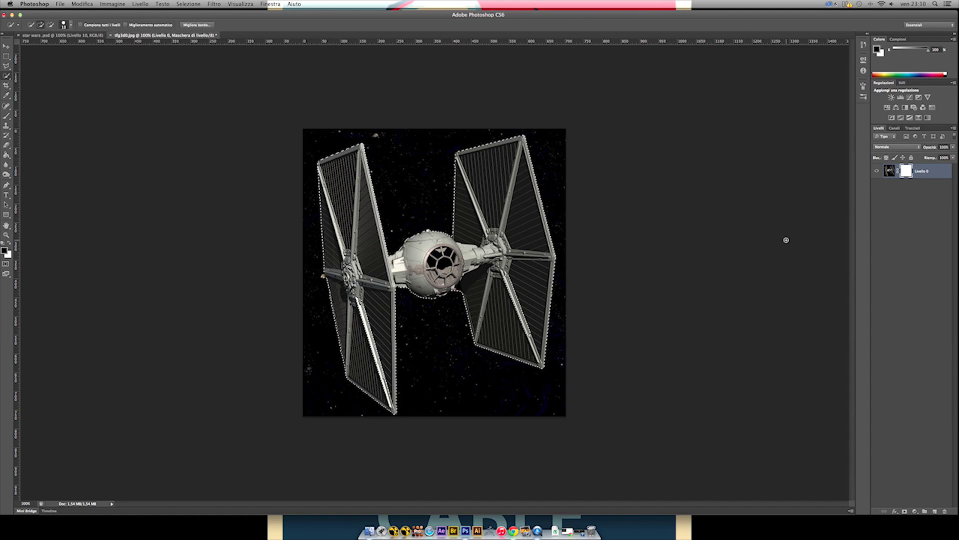
Mask out the TIE fighter's background, bring it into the star wars composition and shrink it beside the Death Star.
{"action": "key", "text": "BackSpace"}
{"action": "key", "text": "ctrl+d"}
{"action": "left_click", "coordinate": [907, 172]}
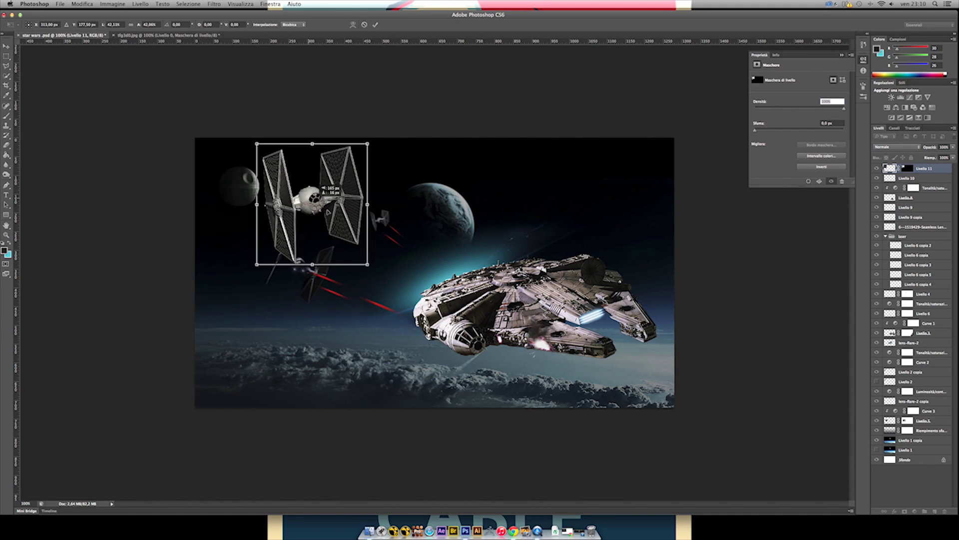
{"action": "left_click_drag", "start_coordinate": [328, 212], "coordinate": [313, 199]}
{"action": "left_click_drag", "start_coordinate": [292, 167], "coordinate": [308, 205]}
{"action": "key", "text": "Return"}
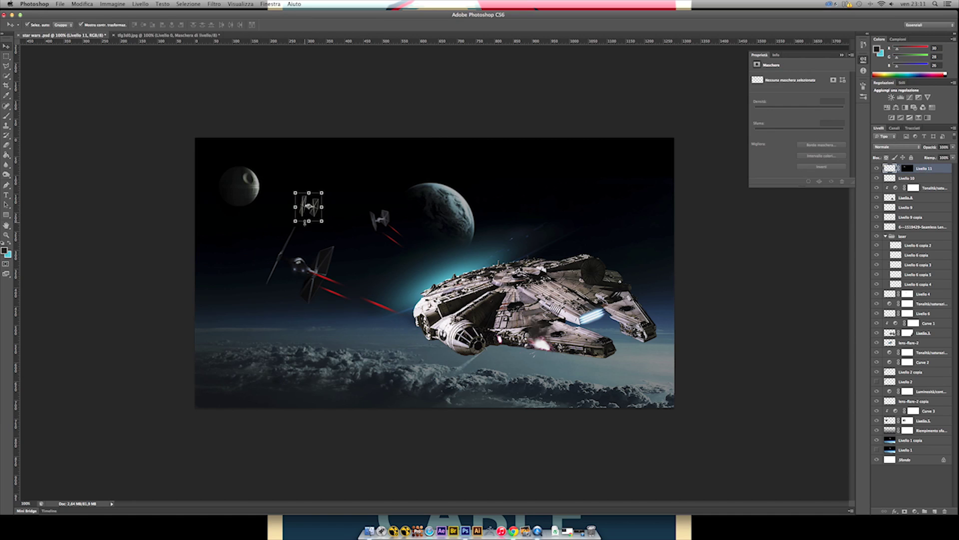
Darken the new TIE fighter with a clipped Curves layer and desaturate it with Hue/Saturation at saturation -92 and lightness -26.
{"action": "key", "text": "ctrl+m"}
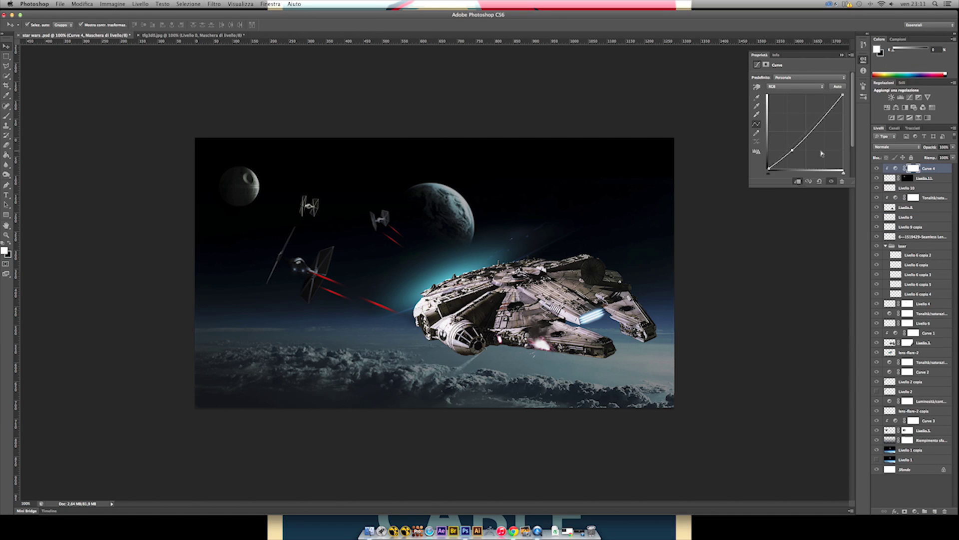
{"action": "left_click", "coordinate": [914, 511]}
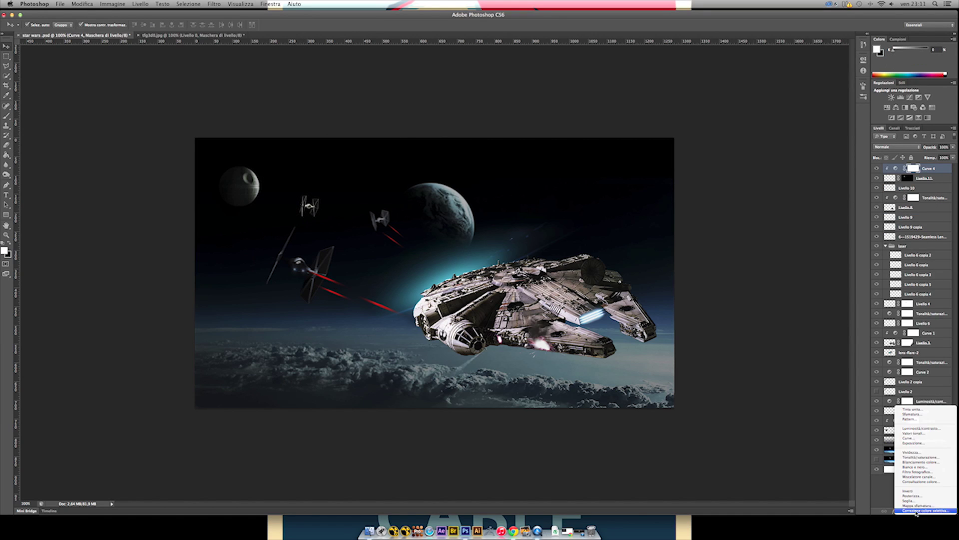
{"action": "left_click", "coordinate": [879, 260]}
{"action": "left_click_drag", "start_coordinate": [799, 118], "coordinate": [780, 121]}
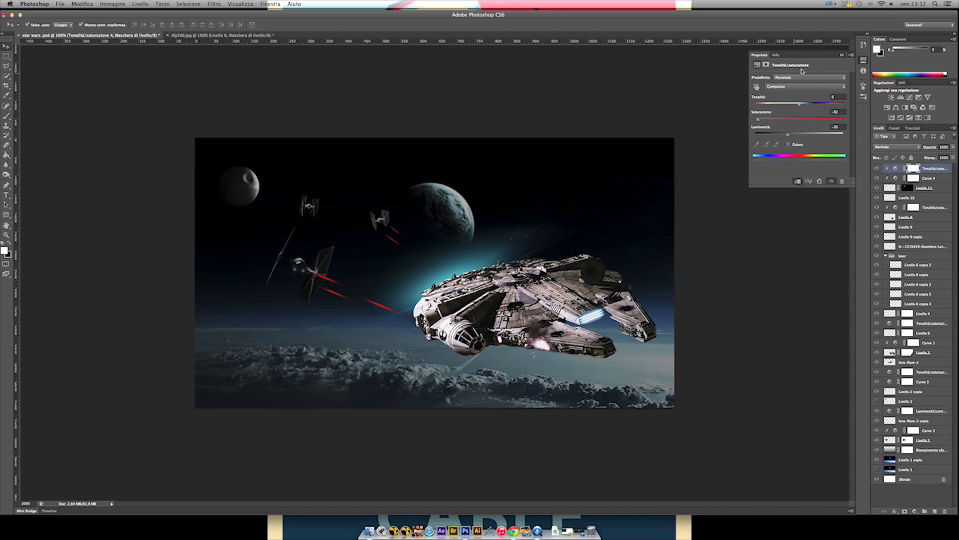
Apply a Motion Blur with a distance of 4 pixels to the new TIE fighter on Livello 11.
{"action": "left_click", "coordinate": [310, 206]}
{"action": "left_click", "coordinate": [214, 4]}
{"action": "mouse_move", "coordinate": [250, 127]}
{"action": "left_click", "coordinate": [322, 166]}
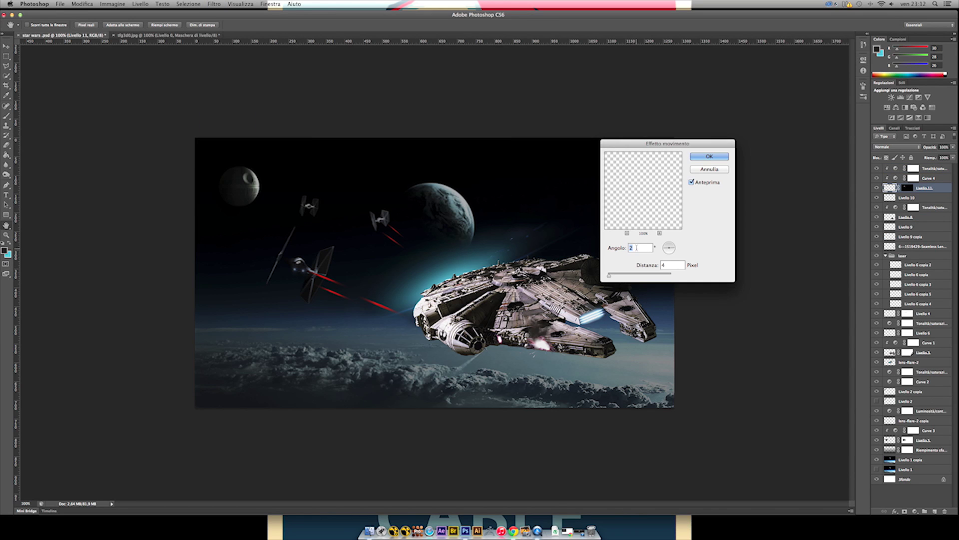
{"action": "left_click", "coordinate": [725, 156]}
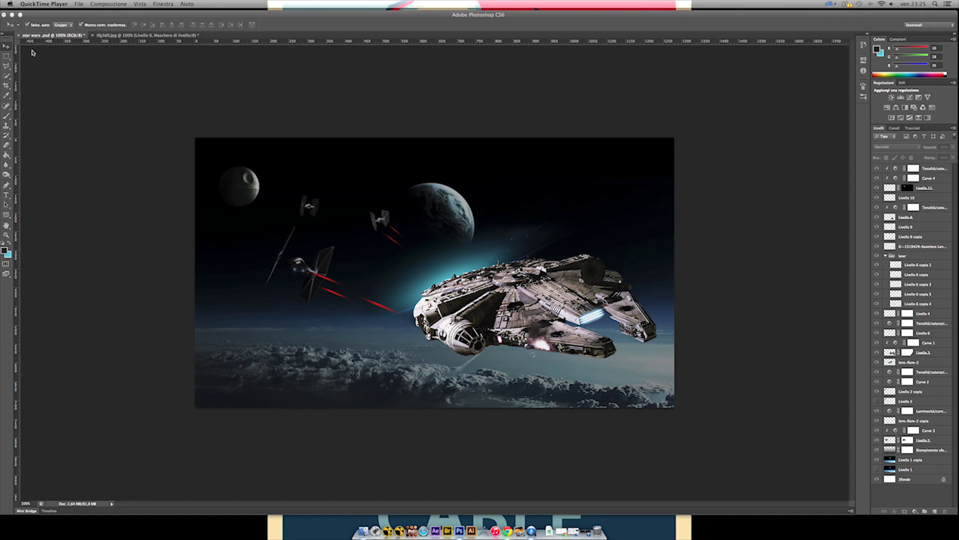
Add a layer for hull damage just above the Falcon's Curve 1 adjustment and set up a textured brush tip.
{"action": "left_click", "coordinate": [934, 511]}
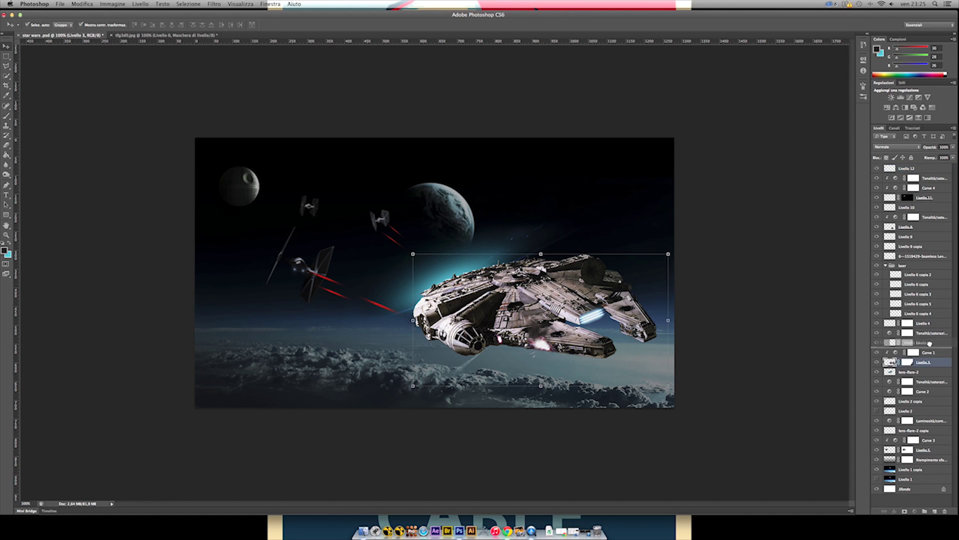
{"action": "key", "text": "b"}
{"action": "left_click", "coordinate": [863, 86]}
{"action": "left_click", "coordinate": [717, 80]}
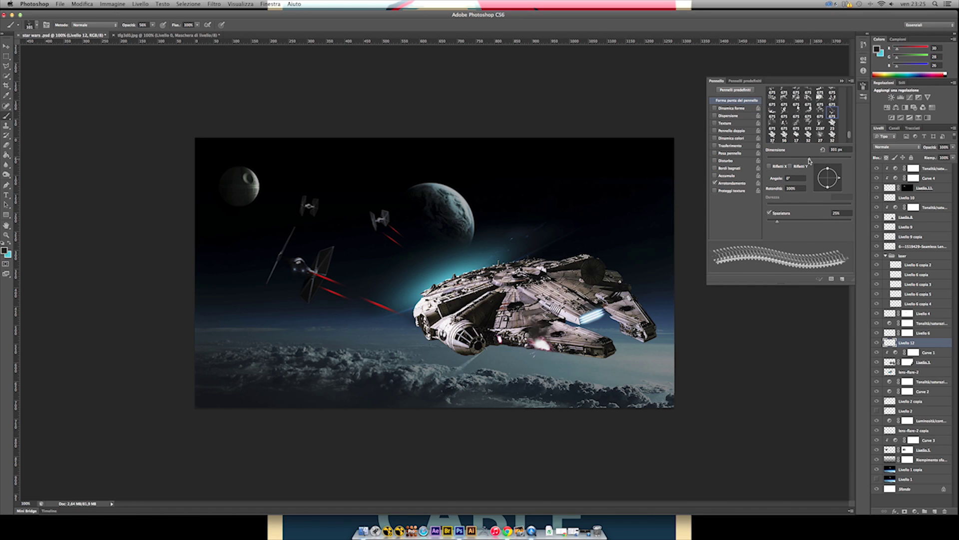
{"action": "scroll", "coordinate": [529, 287], "scroll_direction": "up", "scroll_amount": 2}
{"action": "mouse_move", "coordinate": [808, 158]}
{"action": "left_mouse_down"}
{"action": "mouse_move", "coordinate": [796, 158]}
{"action": "mouse_move", "coordinate": [818, 179]}
{"action": "left_mouse_up"}
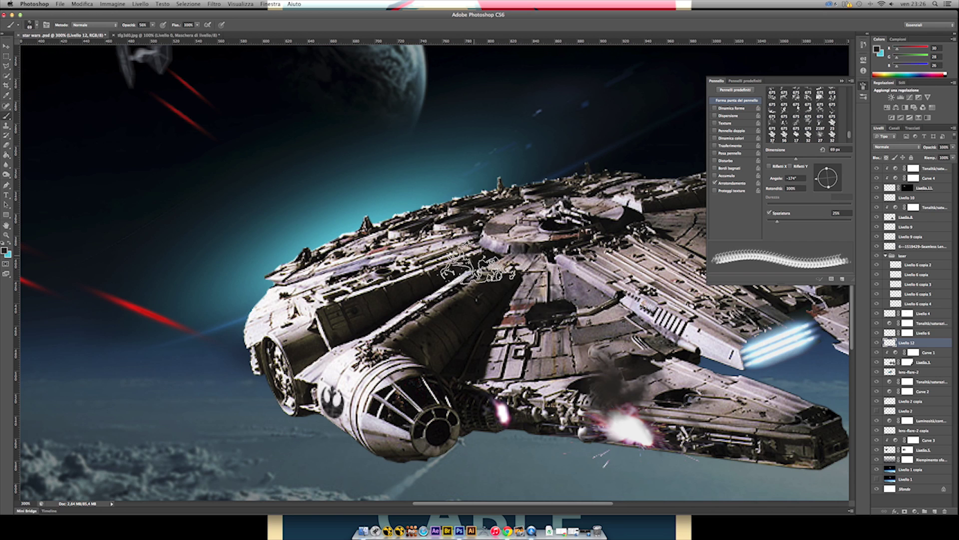
Adjust the textured brush tips and paint dark smoke and scorching over the crater in the Falcon's central hull.
{"action": "left_click", "coordinate": [808, 124]}
{"action": "left_click", "coordinate": [832, 112]}
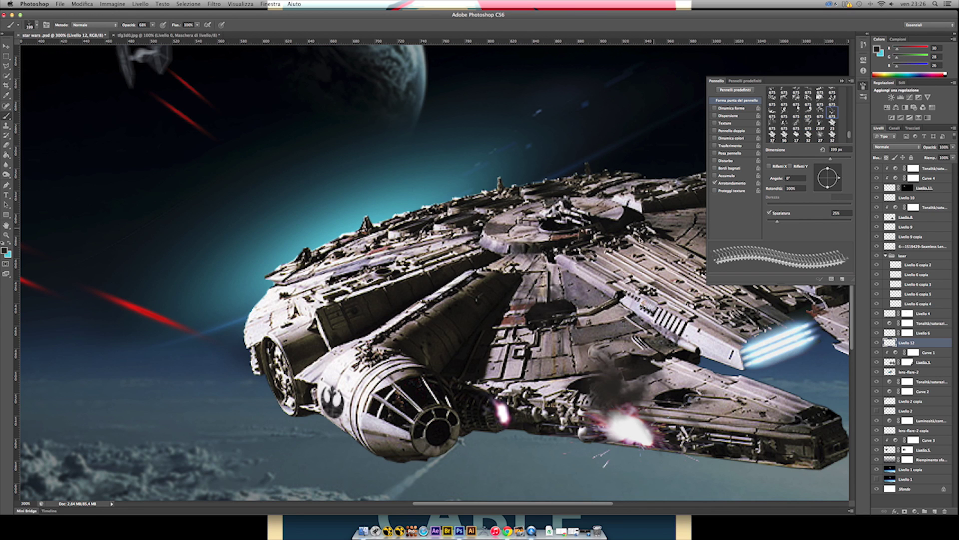
{"action": "scroll", "coordinate": [435, 270], "scroll_direction": "down", "scroll_amount": 10}
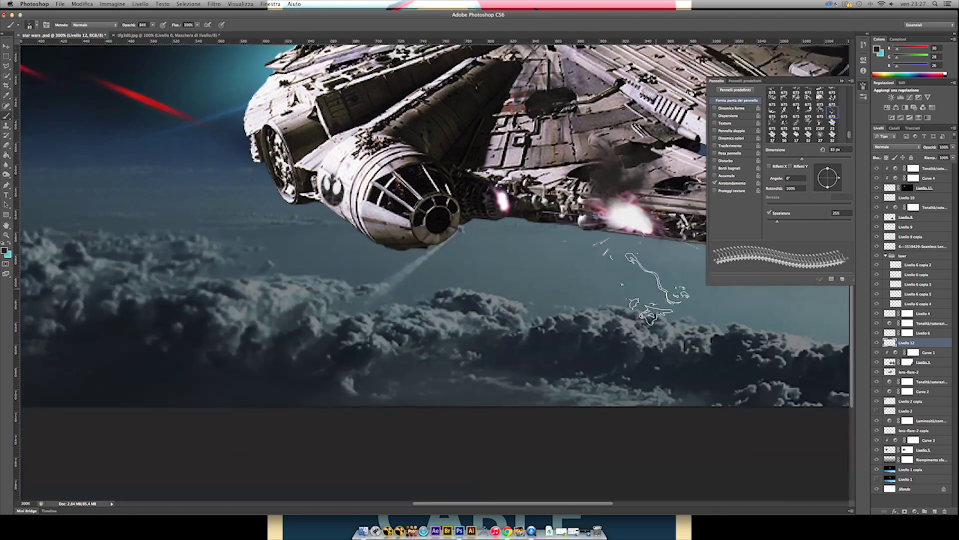
{"action": "scroll", "coordinate": [435, 269], "scroll_direction": "up", "scroll_amount": 8}
{"action": "left_click", "coordinate": [820, 125]}
{"action": "key", "text": "F5"}
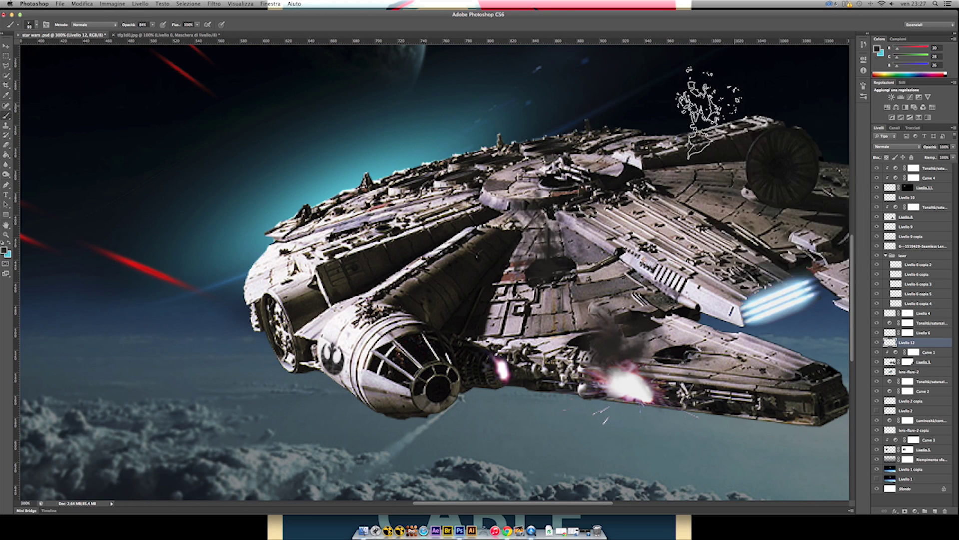
{"action": "key", "text": "super+1"}
{"action": "key", "text": "shift+super+alt+n"}
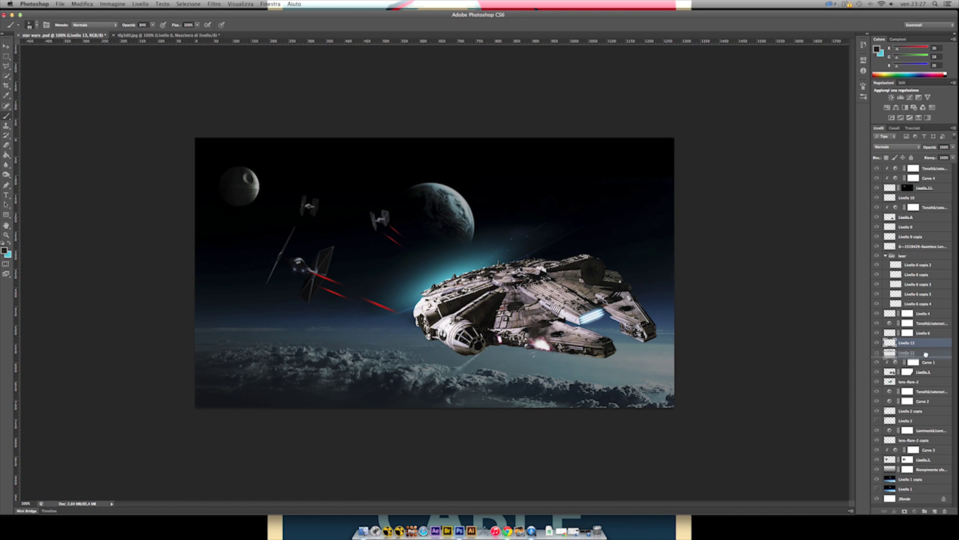
{"action": "key", "text": "super+z"}
Place the 001 explosion image above the Curve 1 layer and set its blend mode to Schiarisci.
{"action": "left_click", "coordinate": [59, 7]}
{"action": "left_click", "coordinate": [80, 178]}
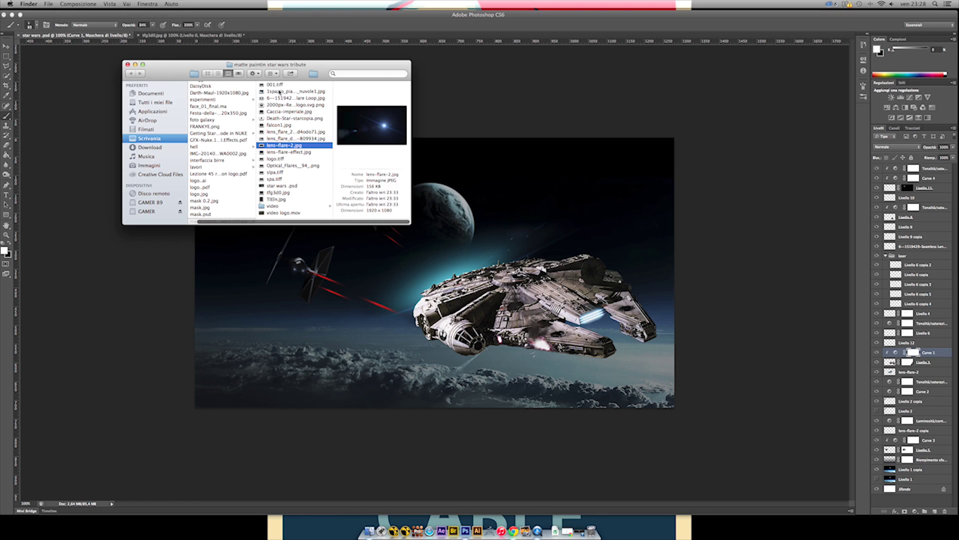
{"action": "double_click", "coordinate": [293, 156]}
{"action": "left_click", "coordinate": [896, 147]}
{"action": "left_click", "coordinate": [894, 190]}
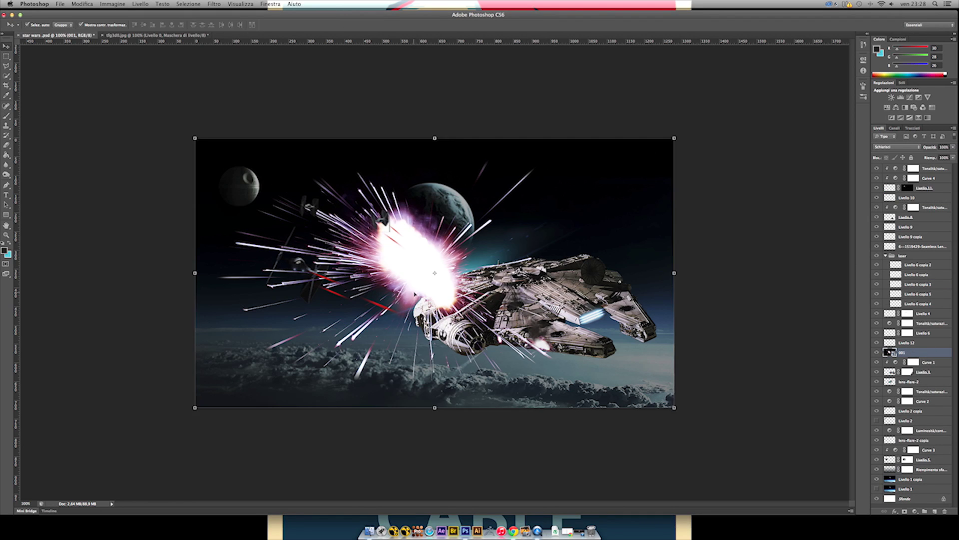
Shrink and rotate the 001 explosion and position it inside the dark crater on the Falcon's central hull.
{"action": "left_click_drag", "start_coordinate": [674, 407], "coordinate": [456, 274]}
{"action": "left_click_drag", "start_coordinate": [325, 207], "coordinate": [514, 286]}
{"action": "left_click_drag", "start_coordinate": [610, 332], "coordinate": [484, 279]}
{"action": "scroll", "coordinate": [454, 262], "scroll_direction": "up", "scroll_amount": 3}
{"action": "left_click_drag", "start_coordinate": [542, 298], "coordinate": [475, 250]}
{"action": "left_click_drag", "start_coordinate": [440, 210], "coordinate": [634, 384]}
{"action": "mouse_move", "coordinate": [680, 414]}
{"action": "left_mouse_down"}
{"action": "mouse_move", "coordinate": [709, 435]}
{"action": "mouse_move", "coordinate": [690, 399]}
{"action": "left_mouse_up"}
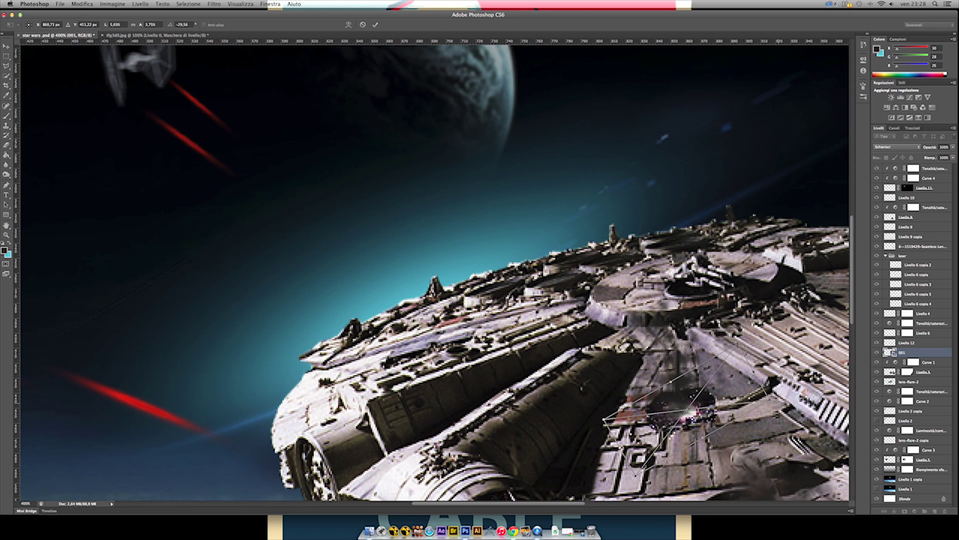
{"action": "key", "text": "Return"}
{"action": "left_click", "coordinate": [112, 4]}
{"action": "left_click", "coordinate": [156, 43]}
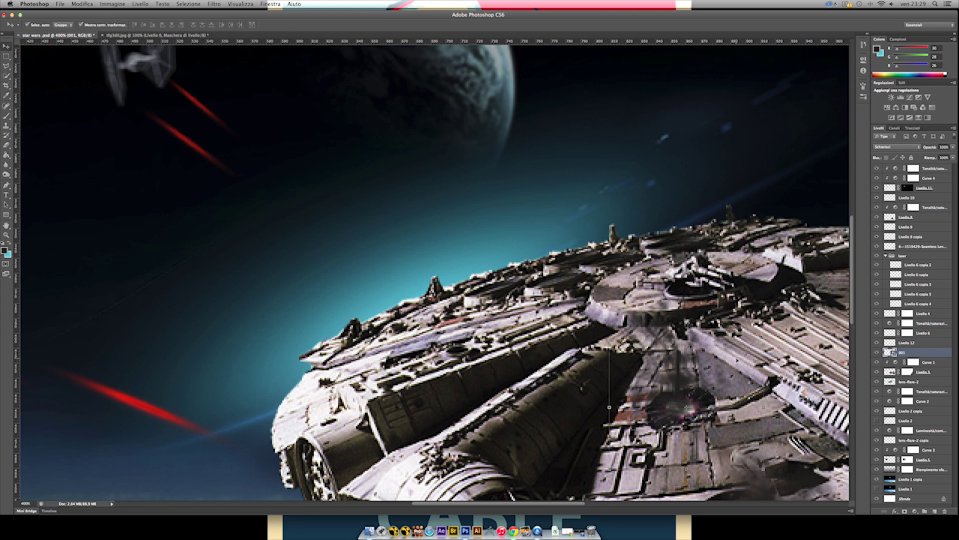
{"action": "key", "text": "super+1"}
Select the Livello 12 smoke layer and transform it to fit over the small hull explosion.
{"action": "left_click", "coordinate": [769, 372]}
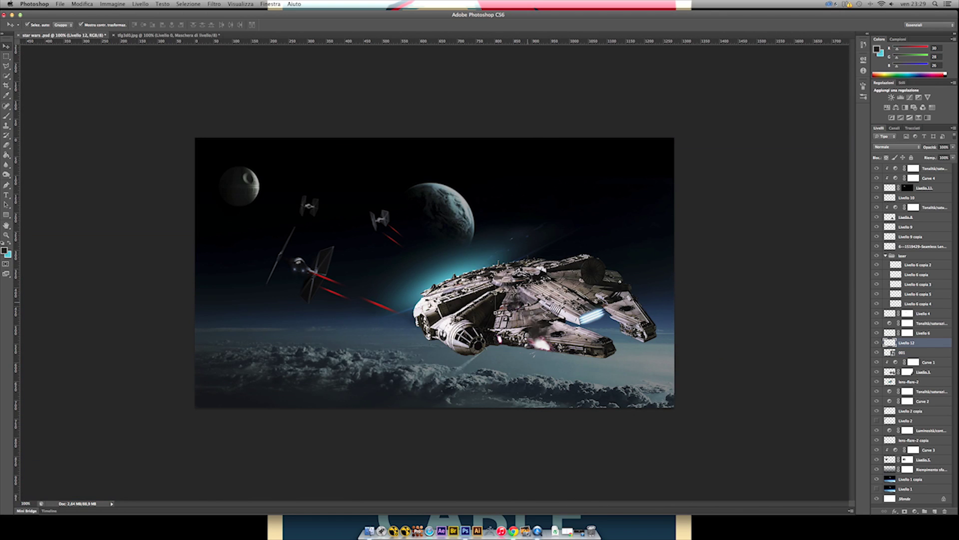
{"action": "key", "text": "super+plus"}
{"action": "key", "text": "super+plus"}
{"action": "key", "text": "super+plus"}
{"action": "key", "text": "super+t"}
{"action": "left_click_drag", "start_coordinate": [674, 280], "coordinate": [669, 265]}
{"action": "key", "text": "Return"}
{"action": "key", "text": "super+1"}
Bring the FENER SUCK text layer into the composition on top of all layers and scale it down over the Falcon.
{"action": "left_click", "coordinate": [927, 173]}
{"action": "key", "text": "super+alt+shift+e"}
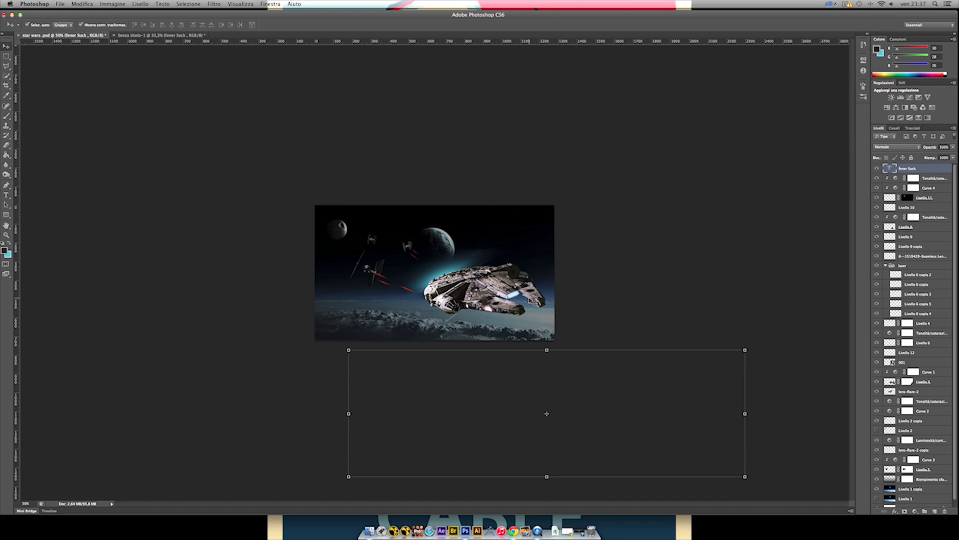
{"action": "left_click_drag", "start_coordinate": [546, 413], "coordinate": [547, 381]}
{"action": "left_click_drag", "start_coordinate": [744, 317], "coordinate": [471, 278]}
{"action": "scroll", "coordinate": [475, 277], "scroll_direction": "up", "scroll_amount": 4}
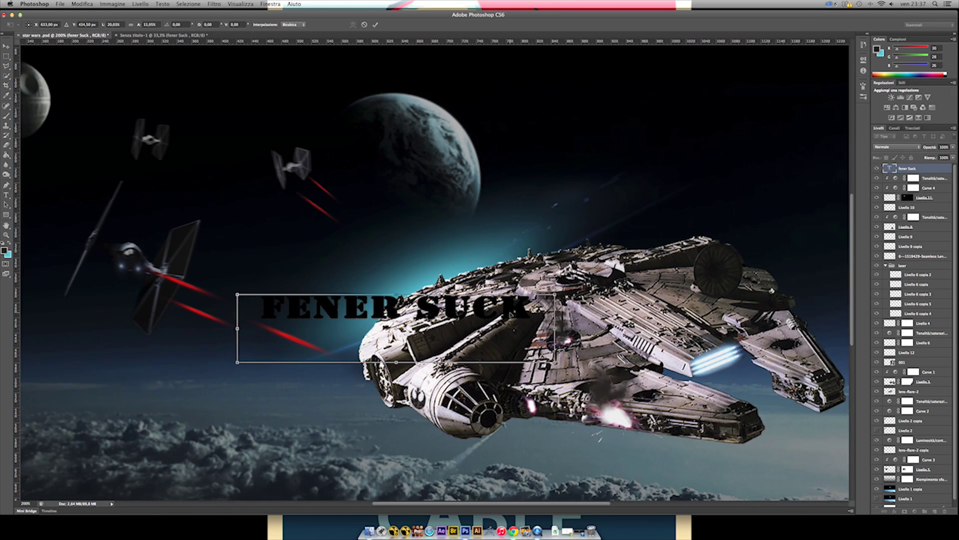
Rasterize the FENER SUCK text and distort it to follow the perspective of the Falcon's hull near the round dish.
{"action": "right_click", "coordinate": [493, 297]}
{"action": "left_click", "coordinate": [531, 331]}
{"action": "key", "text": "super+t"}
{"action": "right_click", "coordinate": [507, 299]}
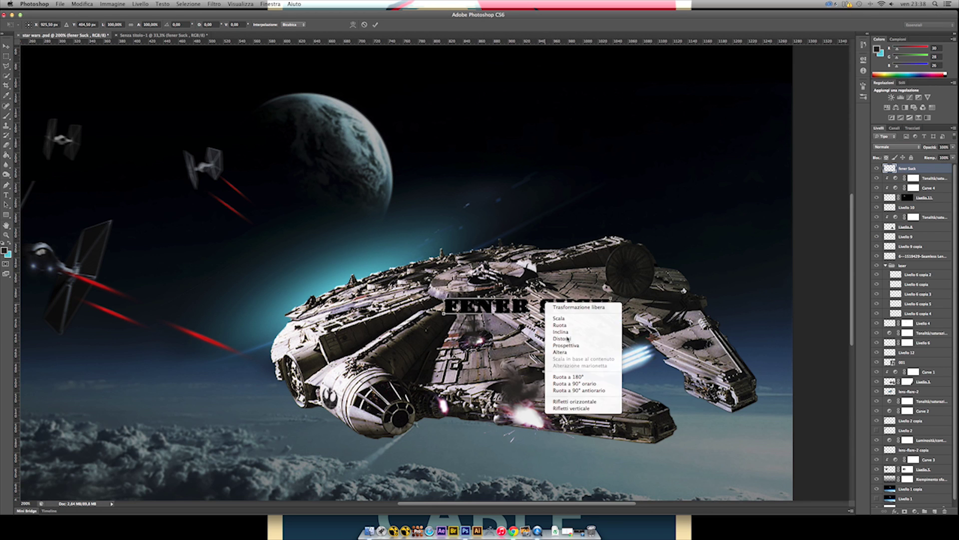
{"action": "left_click", "coordinate": [531, 331]}
{"action": "left_click_drag", "start_coordinate": [610, 299], "coordinate": [497, 295]}
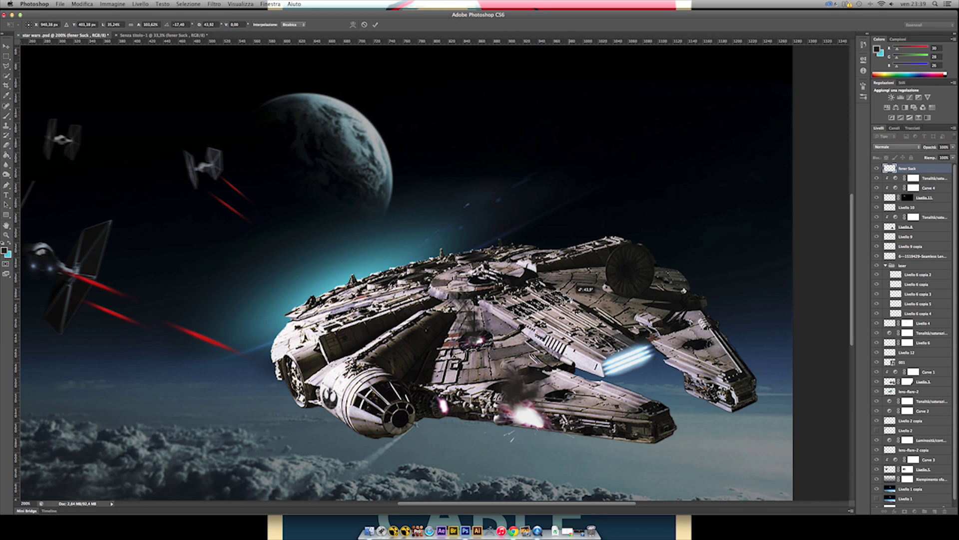
{"action": "key", "text": "Return"}
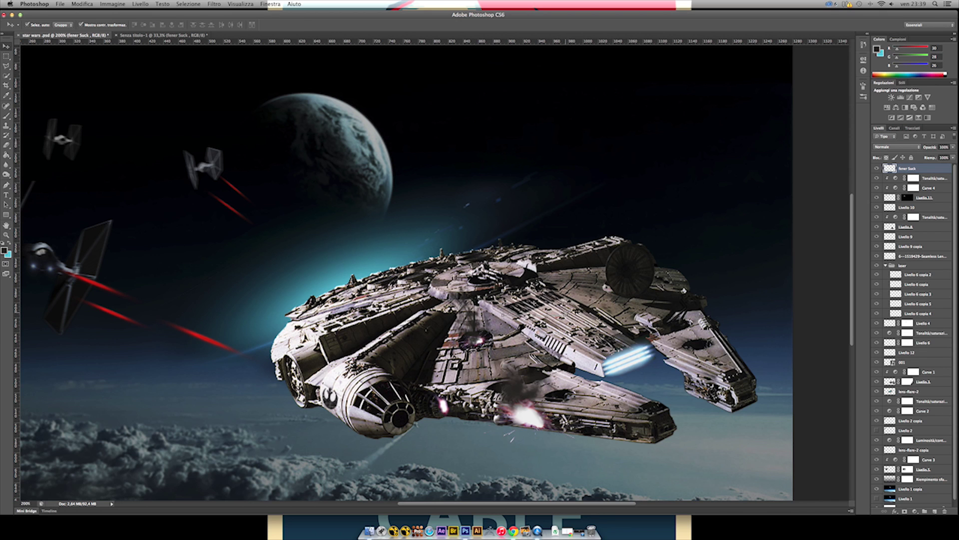
Slightly reduce the fener Suck layer's opacity, add a layer mask and use the textured brush to weather the lettering.
{"action": "scroll", "coordinate": [511, 300], "scroll_direction": "up", "scroll_amount": 3}
{"action": "scroll", "coordinate": [434, 273], "scroll_direction": "right", "scroll_amount": 5}
{"action": "left_click", "coordinate": [922, 381]}
{"action": "left_click", "coordinate": [890, 169]}
{"action": "left_click", "coordinate": [905, 511]}
{"action": "key", "text": "b"}
{"action": "scroll", "coordinate": [565, 244], "scroll_direction": "down", "scroll_amount": 4}
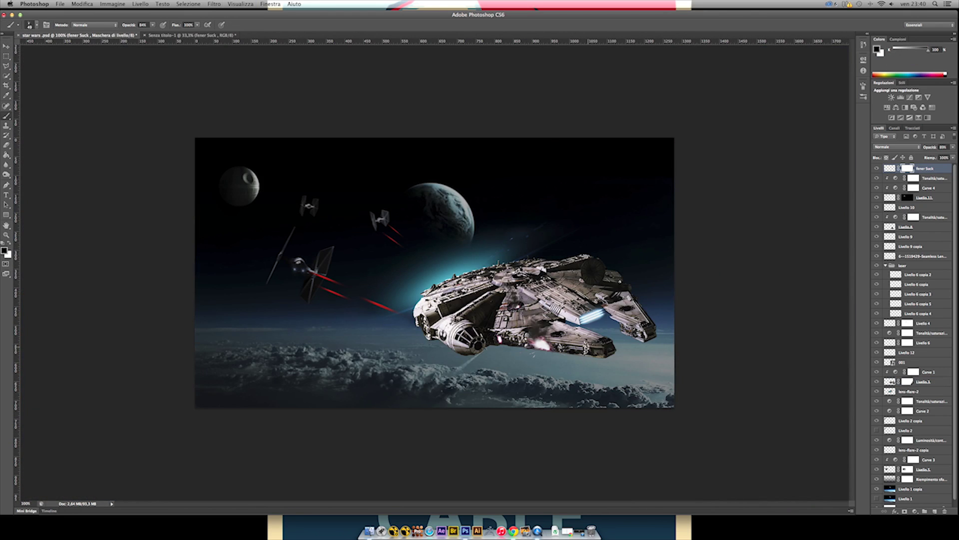
{"action": "scroll", "coordinate": [717, 325], "scroll_direction": "up", "scroll_amount": 2}
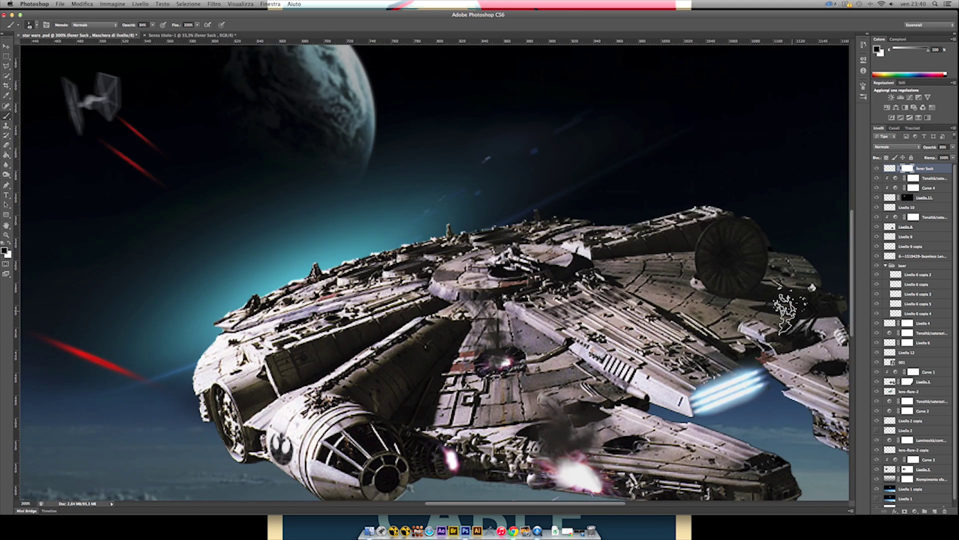
{"action": "scroll", "coordinate": [779, 305], "scroll_direction": "down", "scroll_amount": 2}
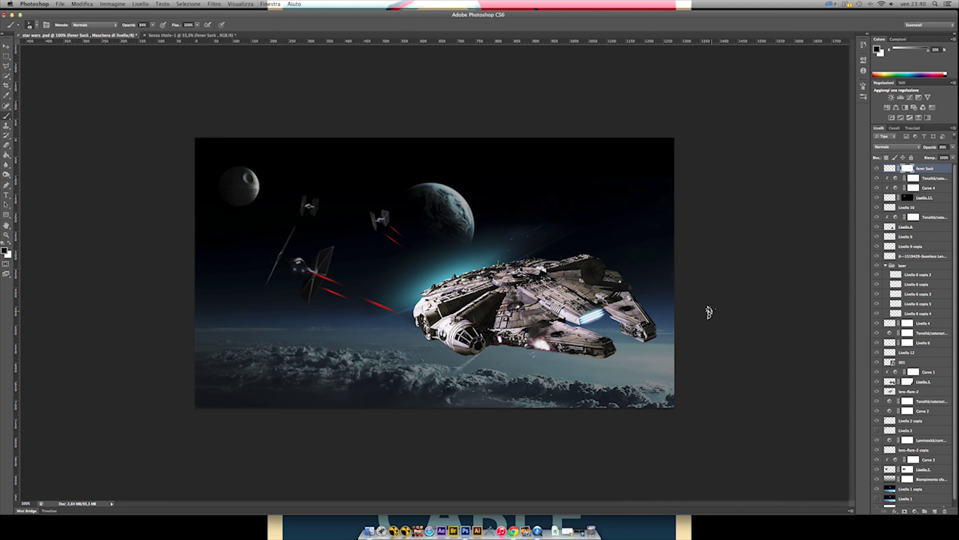
Switch to Finder and locate lens-flare-effect.jpg in the matte paintin star wars tribute folder on the desktop.
{"action": "left_click", "coordinate": [368, 531]}
{"action": "left_click", "coordinate": [326, 138]}
{"action": "scroll", "coordinate": [322, 249], "scroll_direction": "down", "scroll_amount": 3}
{"action": "left_click", "coordinate": [323, 246]}
{"action": "key", "text": "Right"}
{"action": "key", "text": "Down"}
{"action": "key", "text": "Down"}
{"action": "key", "text": "Down"}
{"action": "key", "text": "Down"}
{"action": "key", "text": "Down"}
{"action": "key", "text": "Down"}
{"action": "key", "text": "Down"}
{"action": "key", "text": "Down"}
{"action": "key", "text": "Down"}
{"action": "key", "text": "Down"}
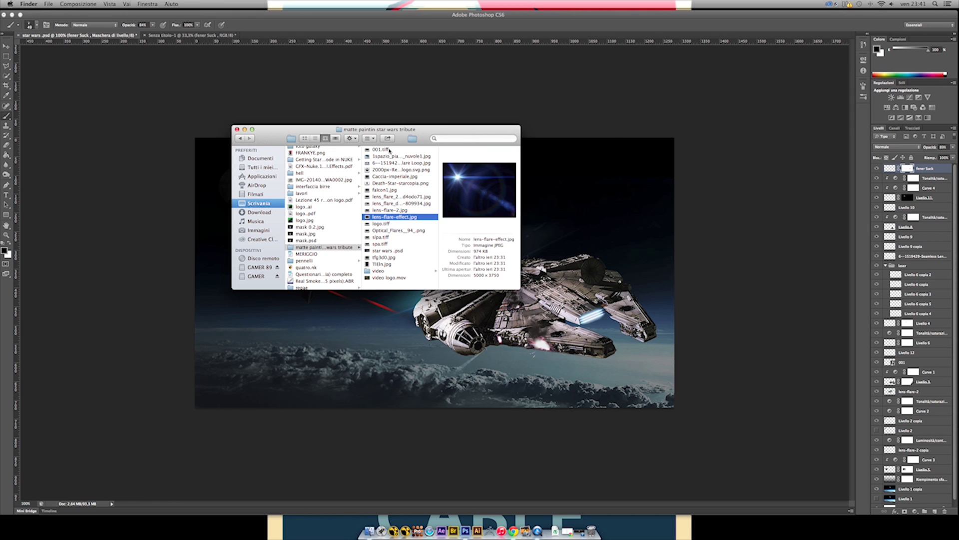
Place lens-flare-effect.jpg in the composition above all layers and set its blend mode to Schiarisci.
{"action": "left_click_drag", "start_coordinate": [646, 229], "coordinate": [644, 227]}
{"action": "left_click", "coordinate": [897, 147]}
{"action": "left_click", "coordinate": [900, 191]}
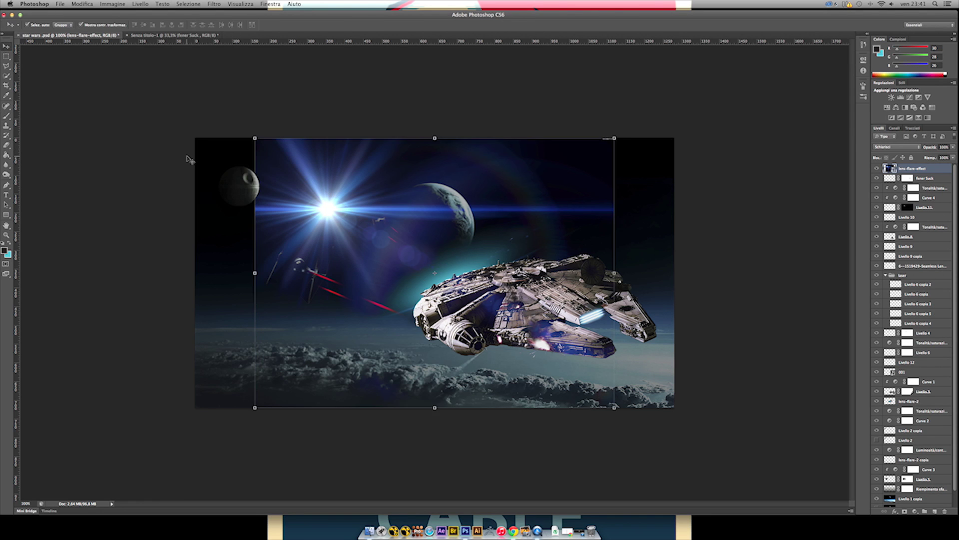
Flip the lens flare horizontally and enlarge it beyond the canvas edges with the light source outside the upper-right corner.
{"action": "left_click_drag", "start_coordinate": [551, 214], "coordinate": [703, 142]}
{"action": "left_click_drag", "start_coordinate": [407, 342], "coordinate": [188, 422]}
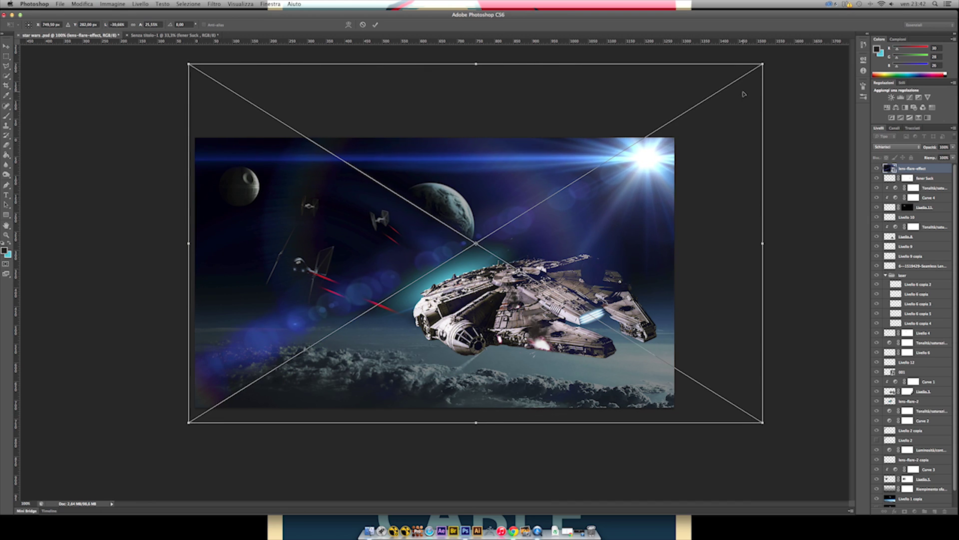
{"action": "left_click_drag", "start_coordinate": [767, 60], "coordinate": [876, 4]}
{"action": "left_click_drag", "start_coordinate": [185, 424], "coordinate": [193, 475]}
{"action": "key", "text": "Return"}
Reduce the lens-flare-effect layer's opacity to 33%.
{"action": "left_click_drag", "start_coordinate": [953, 147], "coordinate": [929, 157]}
{"action": "left_click", "coordinate": [145, 150]}
{"action": "left_click", "coordinate": [927, 172]}
{"action": "left_click", "coordinate": [112, 4]}
{"action": "mouse_move", "coordinate": [120, 27]}
{"action": "left_click", "coordinate": [229, 70]}
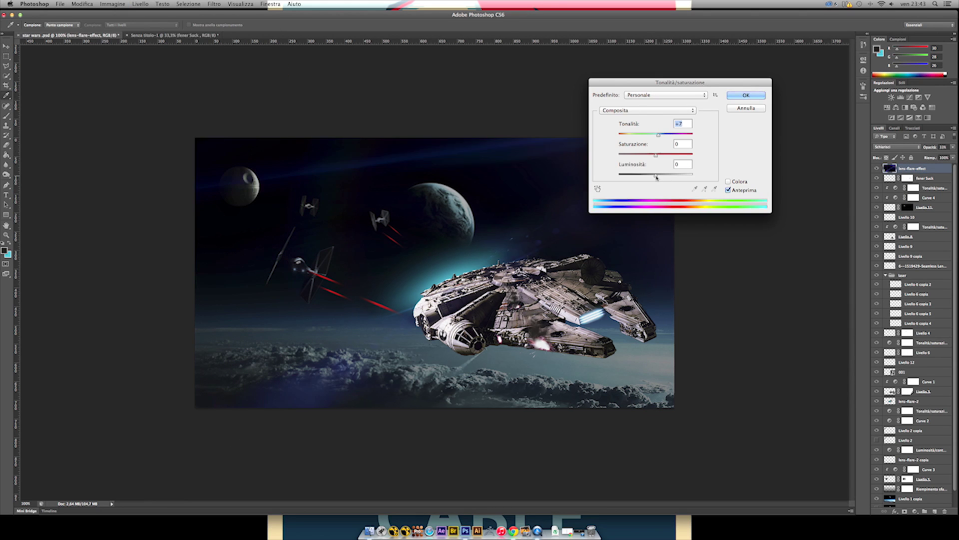
{"action": "key", "text": "Escape"}
Shift the lens-flare-effect layer's hue from violet-blue towards a cooler cyan-blue with Hue/Saturation.
{"action": "left_click", "coordinate": [81, 152]}
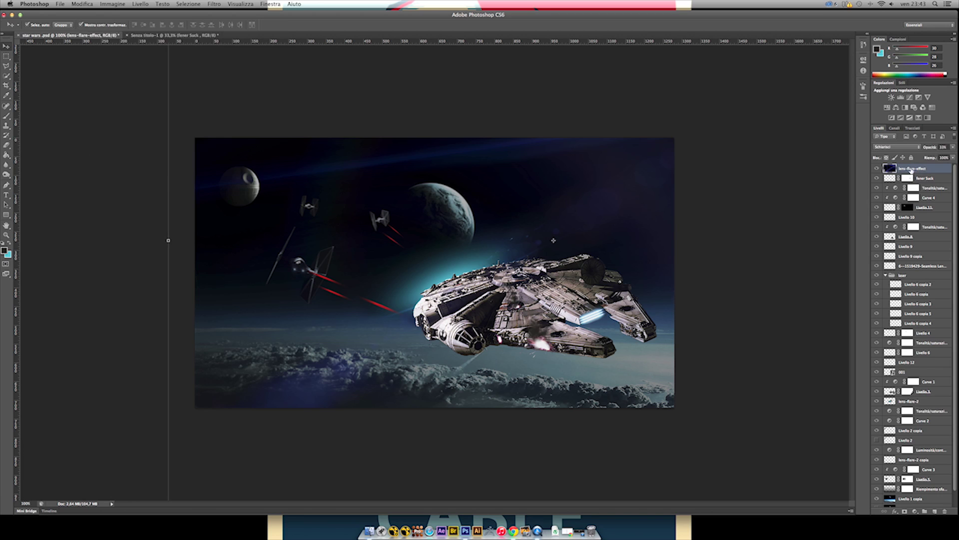
{"action": "left_click", "coordinate": [229, 70]}
{"action": "left_click_drag", "start_coordinate": [652, 134], "coordinate": [646, 136]}
{"action": "key", "text": "Return"}
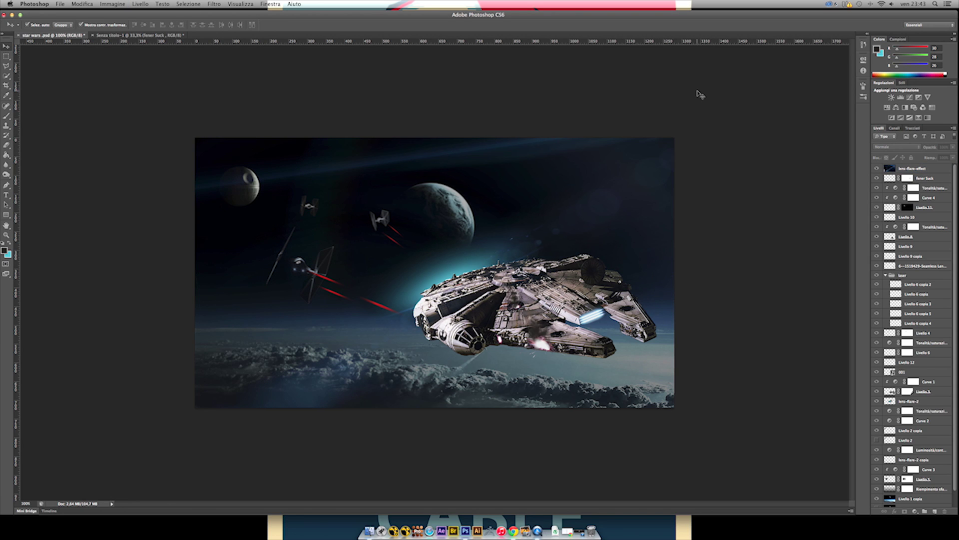
{"action": "left_click", "coordinate": [878, 424]}
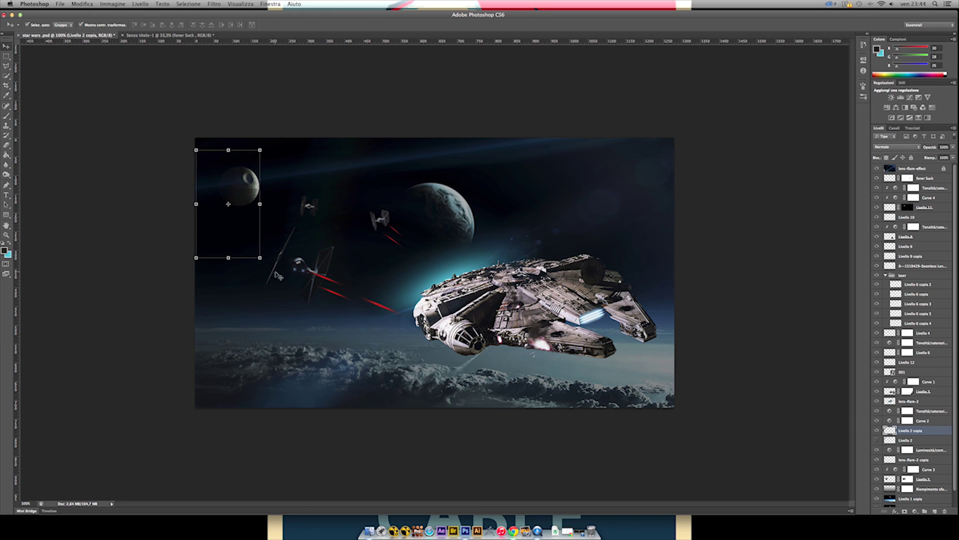
{"action": "left_click", "coordinate": [112, 4]}
{"action": "mouse_move", "coordinate": [125, 26]}
{"action": "left_click", "coordinate": [215, 70]}
{"action": "key", "text": "Escape"}
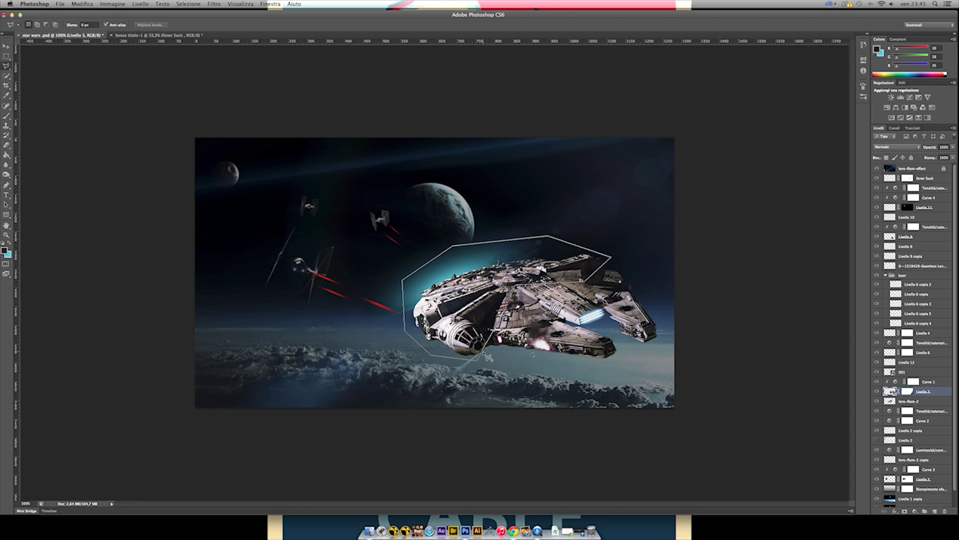
Apply a 4-pixel Motion Blur to the lassoed front part of the Falcon and deselect it.
{"action": "left_click", "coordinate": [214, 4]}
{"action": "mouse_move", "coordinate": [276, 115]}
{"action": "left_click", "coordinate": [330, 192]}
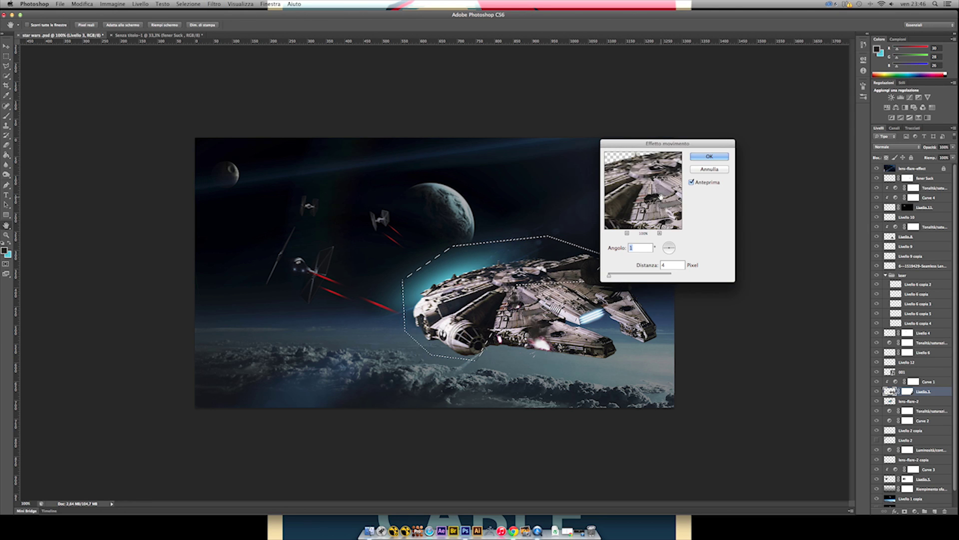
{"action": "key", "text": "Return"}
{"action": "right_click", "coordinate": [535, 240]}
{"action": "left_click", "coordinate": [555, 246]}
{"action": "left_click", "coordinate": [113, 4]}
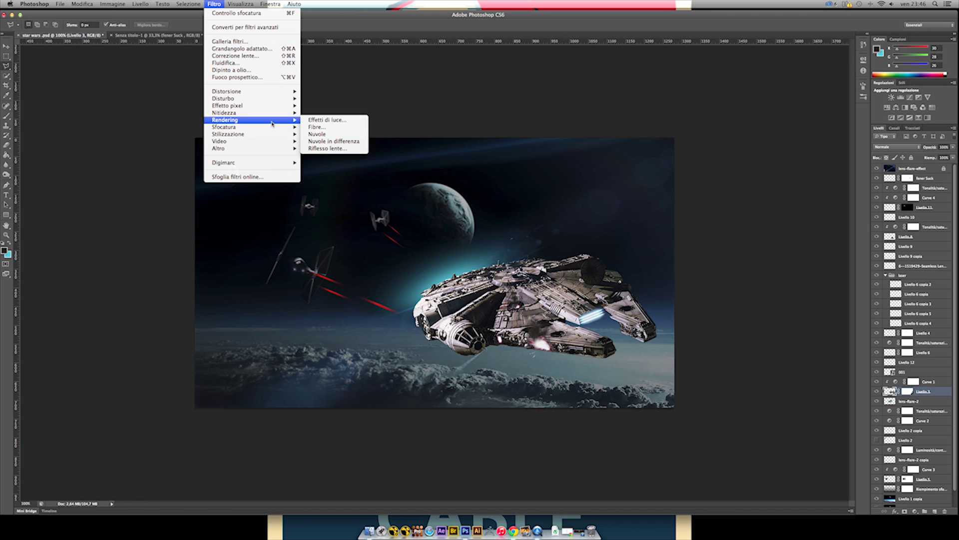
{"action": "left_click", "coordinate": [327, 149]}
{"action": "left_click_drag", "start_coordinate": [480, 128], "coordinate": [696, 122]}
{"action": "left_click", "coordinate": [728, 141]}
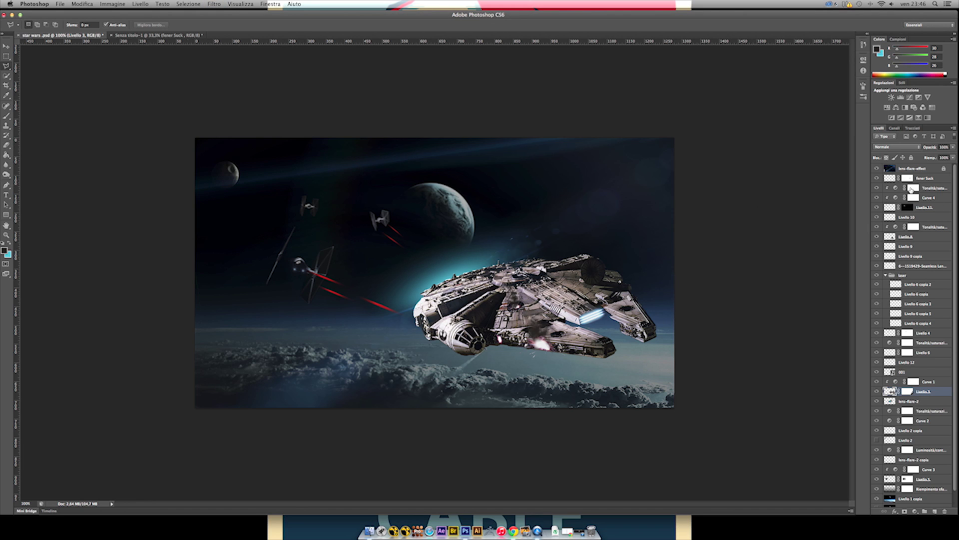
Apply Lighting Effects to the Falcon layer, repositioning and widening the spotlight so it lights the ship from the lower right.
{"action": "left_click", "coordinate": [162, 4]}
{"action": "mouse_move", "coordinate": [214, 4]}
{"action": "mouse_move", "coordinate": [272, 123]}
{"action": "left_click", "coordinate": [327, 120]}
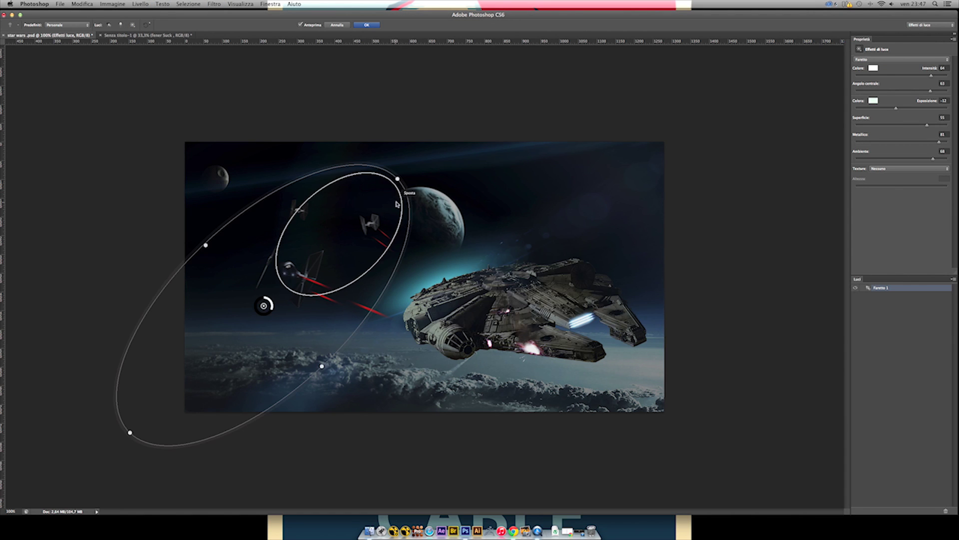
{"action": "left_click_drag", "start_coordinate": [801, 134], "coordinate": [813, 364]}
{"action": "left_click_drag", "start_coordinate": [680, 332], "coordinate": [624, 344]}
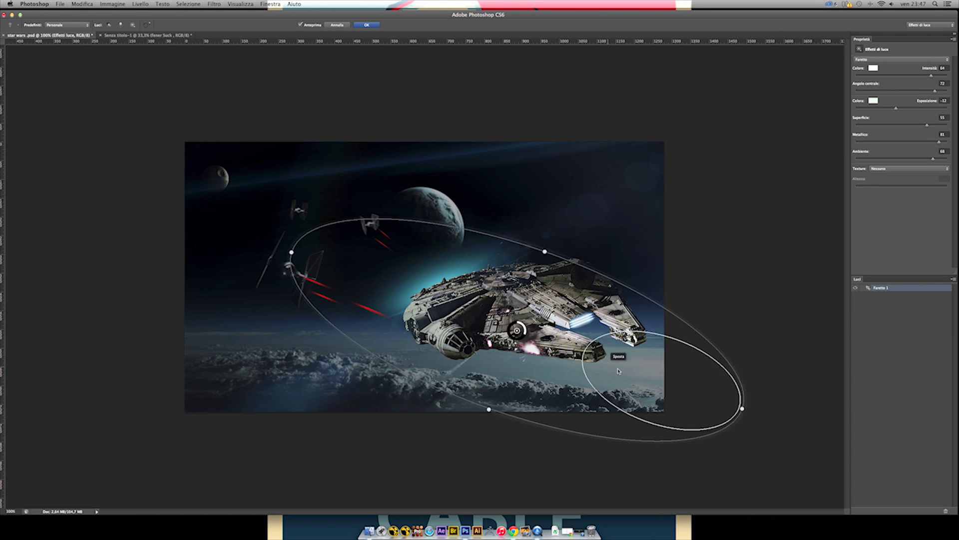
{"action": "left_click_drag", "start_coordinate": [545, 236], "coordinate": [562, 224]}
{"action": "left_click_drag", "start_coordinate": [650, 407], "coordinate": [729, 436]}
{"action": "left_click", "coordinate": [368, 24]}
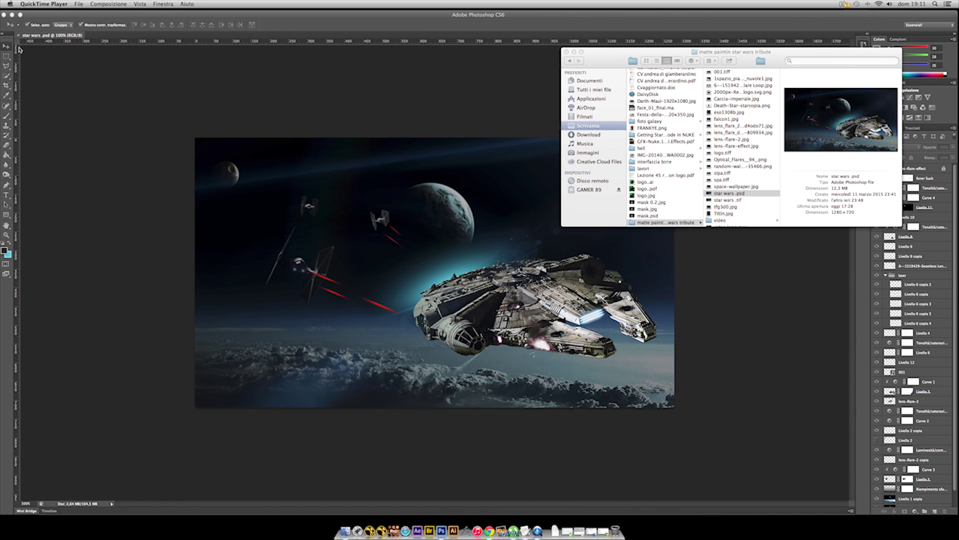
Open space-wallpaper.jpg in Photoshop, convert its background to a normal layer and duplicate it into the star wars composition.
{"action": "left_click", "coordinate": [730, 186]}
{"action": "right_click", "coordinate": [731, 186]}
{"action": "left_click", "coordinate": [709, 216]}
{"action": "double_click", "coordinate": [904, 169]}
{"action": "key", "text": "Return"}
{"action": "key", "text": "ctrl+t"}
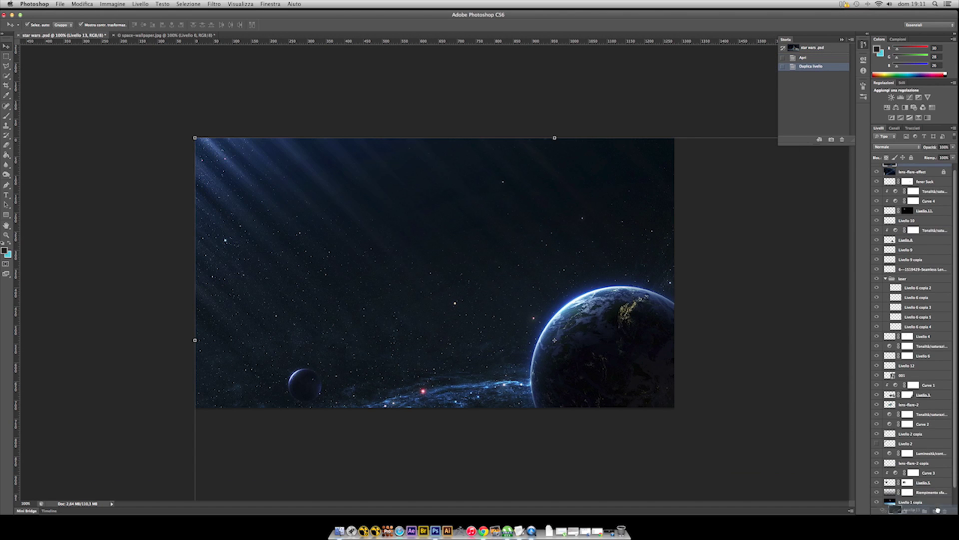
Move the space wallpaper layer behind the scene elements and transform it so its large planet sits in the upper-right area.
{"action": "key", "text": "ctrl+["}
{"action": "key", "text": "ctrl+t"}
{"action": "left_click_drag", "start_coordinate": [714, 417], "coordinate": [660, 384]}
{"action": "left_click_drag", "start_coordinate": [564, 410], "coordinate": [565, 345]}
{"action": "left_click_drag", "start_coordinate": [275, 355], "coordinate": [230, 405]}
{"action": "left_click_drag", "start_coordinate": [743, 94], "coordinate": [789, 62]}
{"action": "key", "text": "Return"}
Slightly brighten the Livello 13 space background with Brightness/Contrast.
{"action": "left_click", "coordinate": [924, 488]}
{"action": "left_click", "coordinate": [113, 4]}
{"action": "mouse_move", "coordinate": [130, 23]}
{"action": "left_click", "coordinate": [250, 26]}
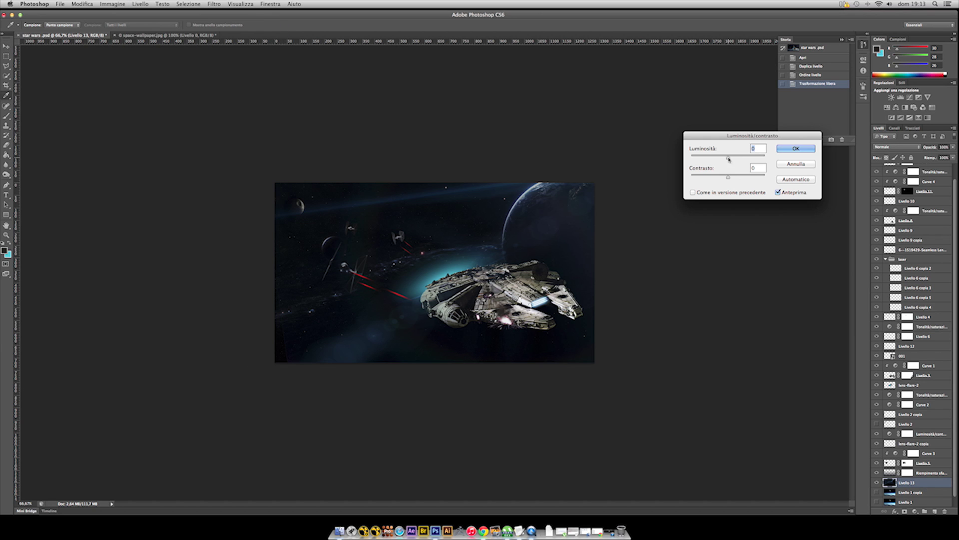
{"action": "left_click", "coordinate": [794, 149]}
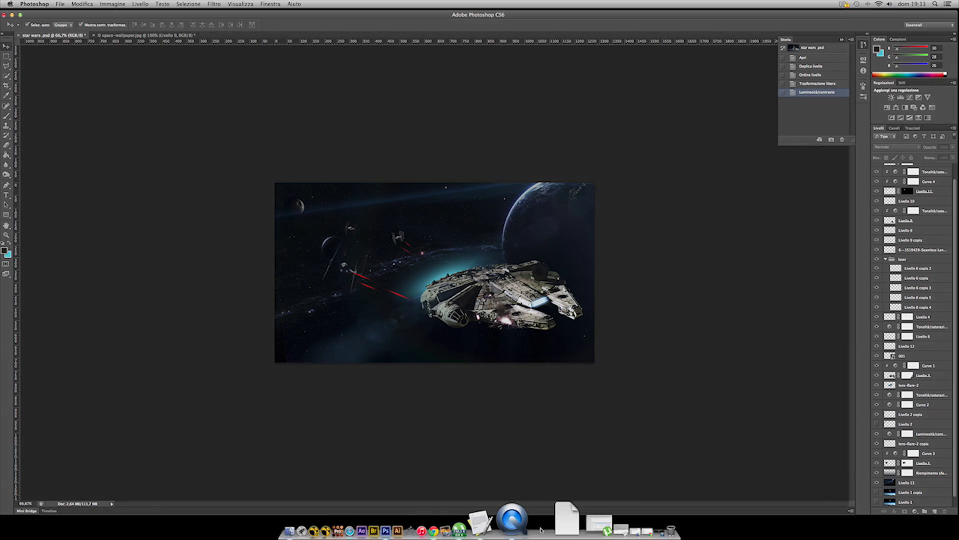